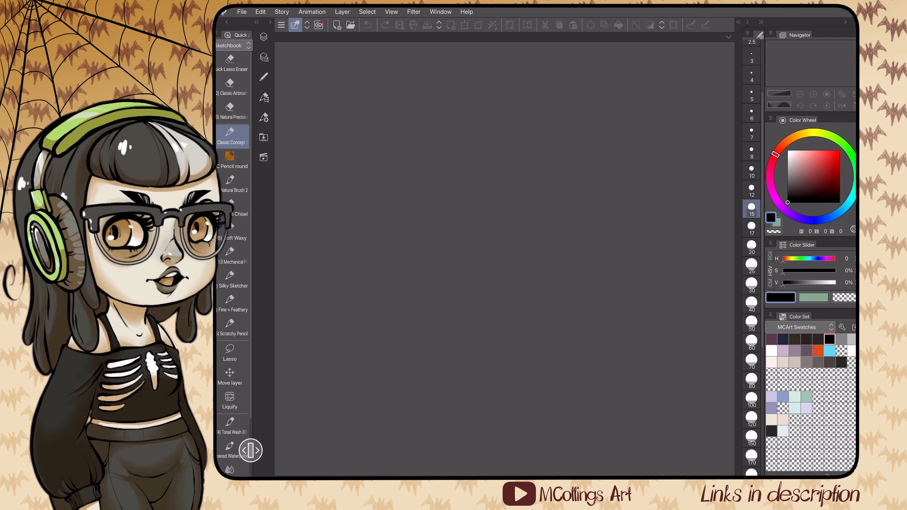
Step: Show the Timeline and create a new 1920 x 1080 px document with animation as its intended use
left_click(441, 11)
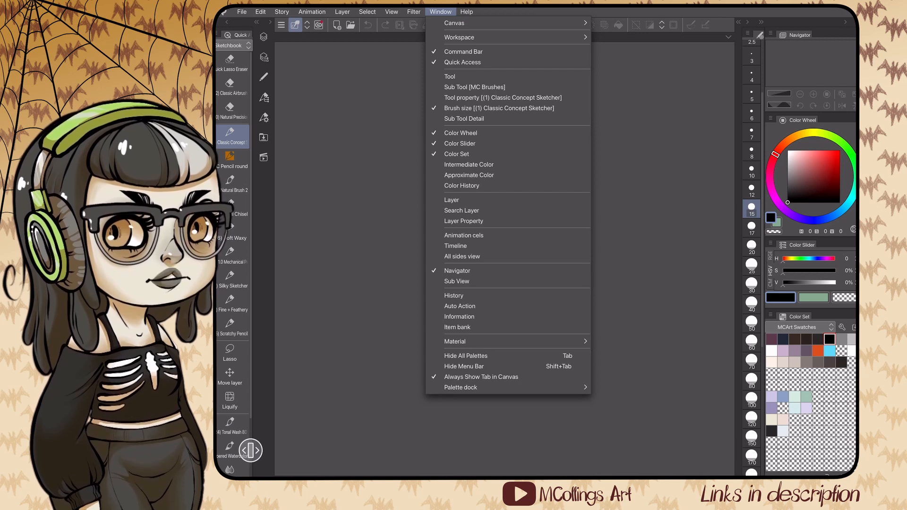
left_click(455, 246)
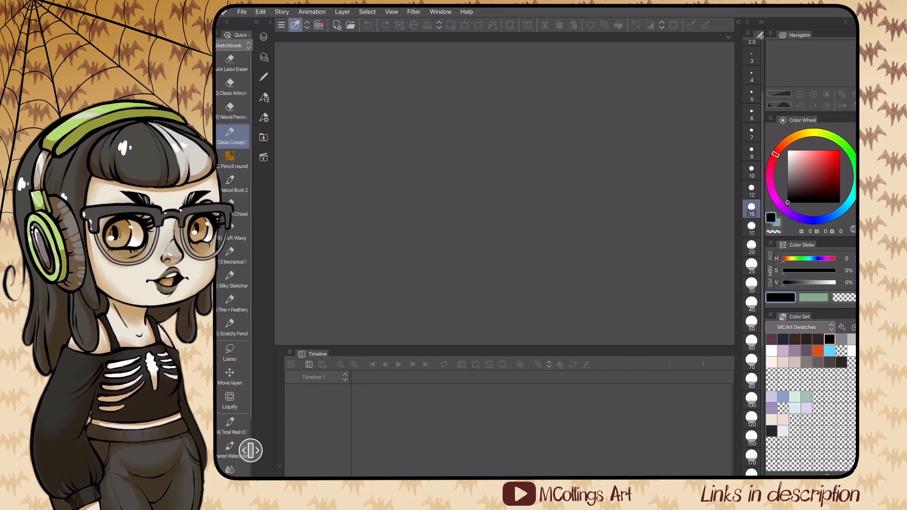
left_click(242, 12)
left_click(259, 23)
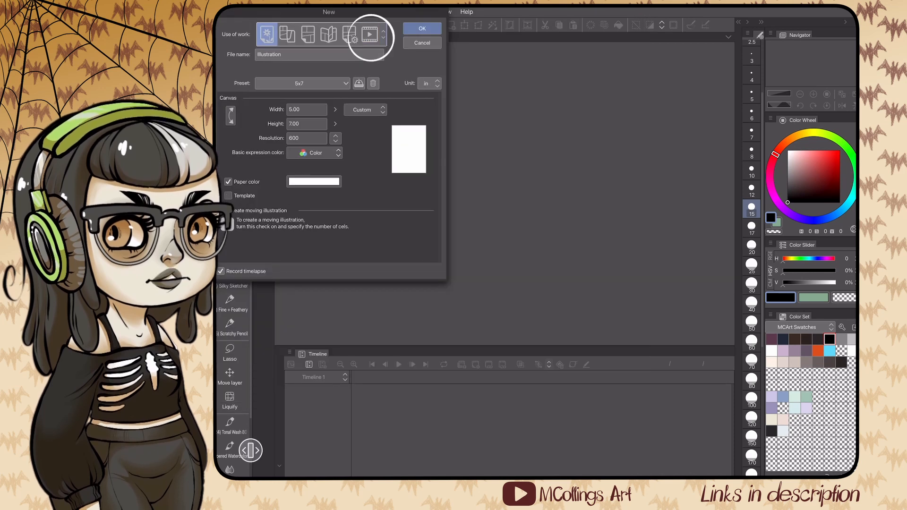
left_click(370, 34)
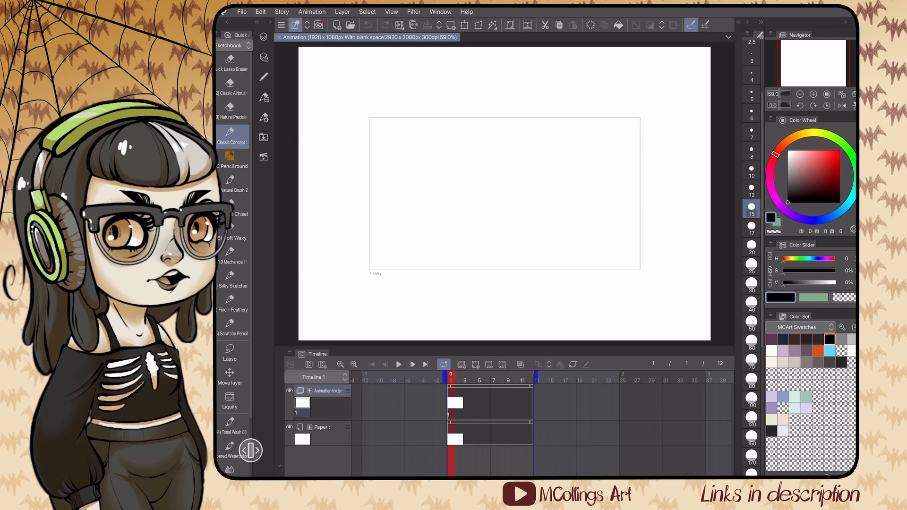
Step: Play the blank timeline briefly, stop it, and return to the first frame
left_click(399, 364)
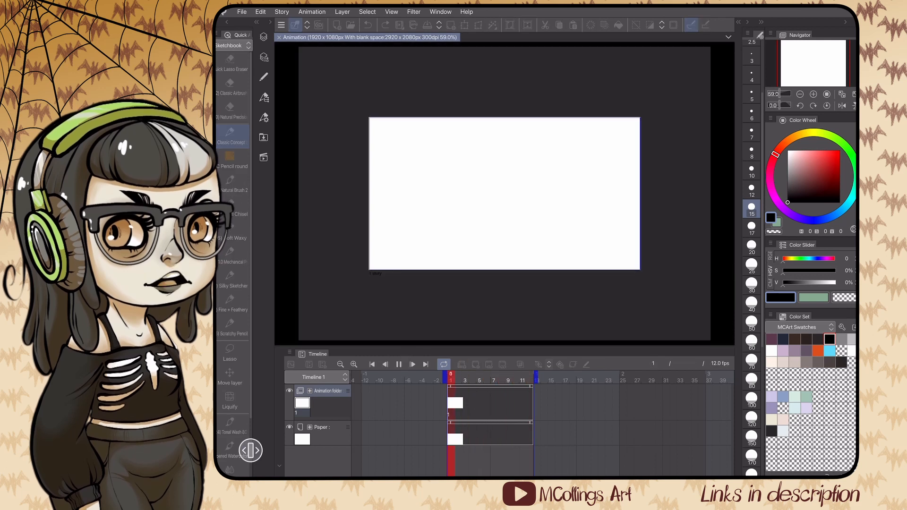
left_click(399, 365)
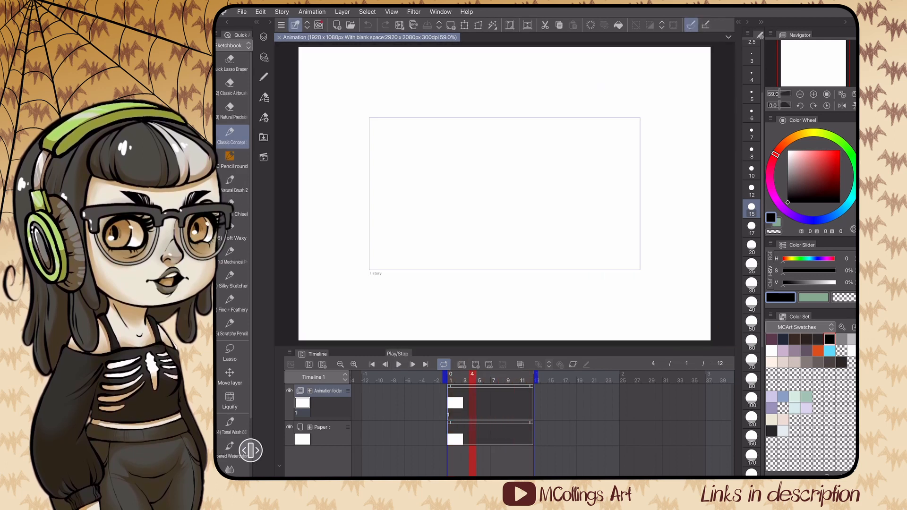
left_click(372, 364)
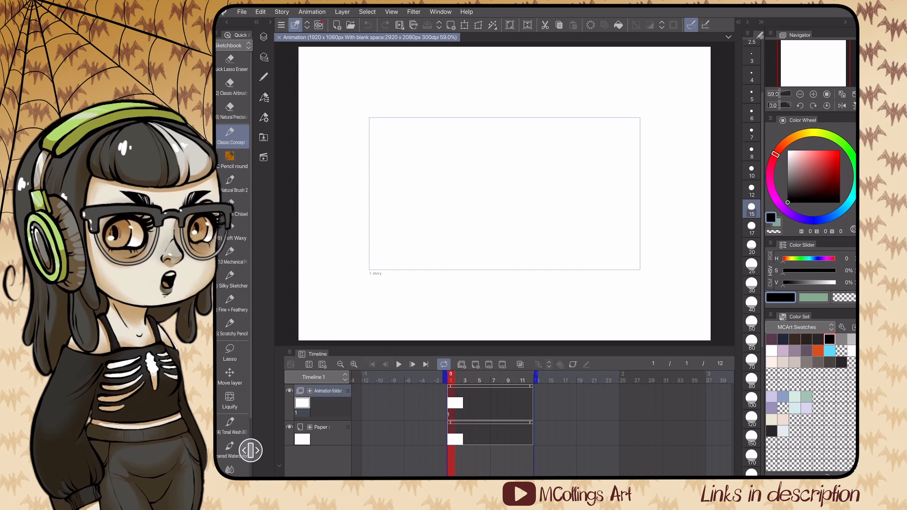
Step: Preview the timeline once with loop playback off and again with loop playback on
left_click(444, 364)
left_click(399, 365)
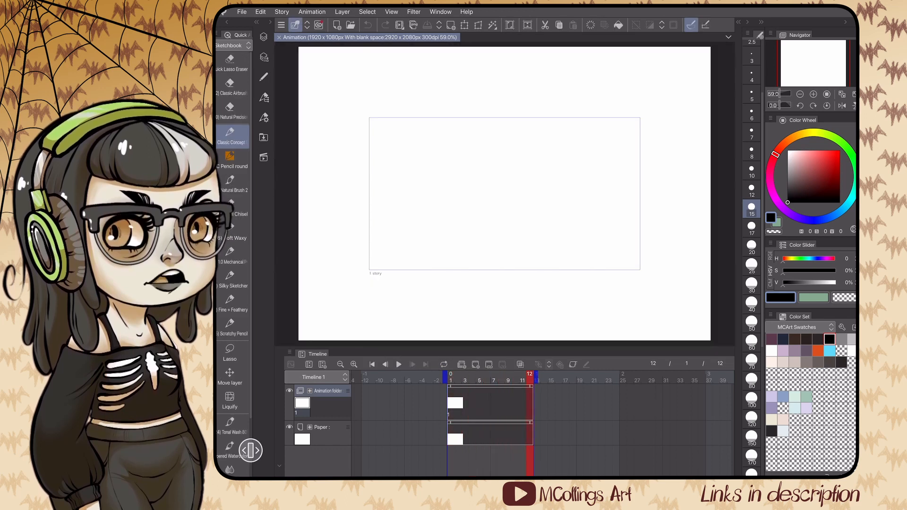
left_click(444, 364)
left_click(399, 364)
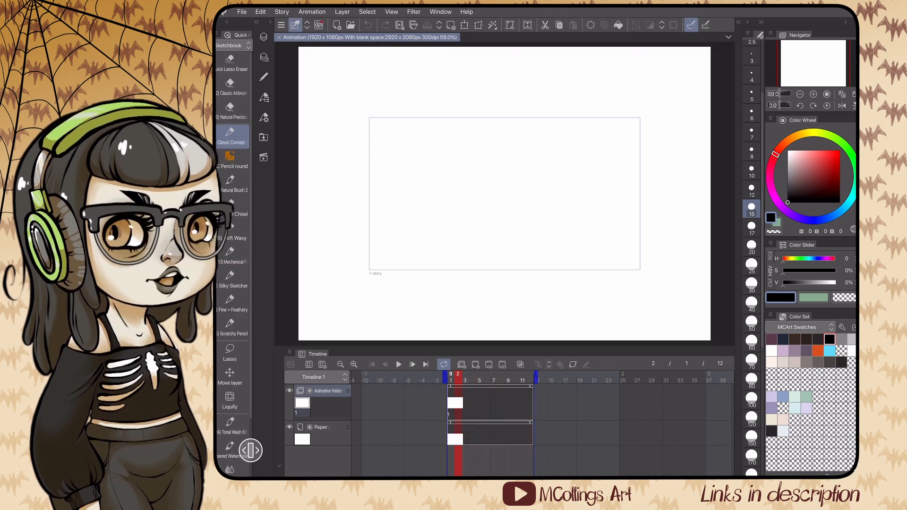
left_click(462, 364)
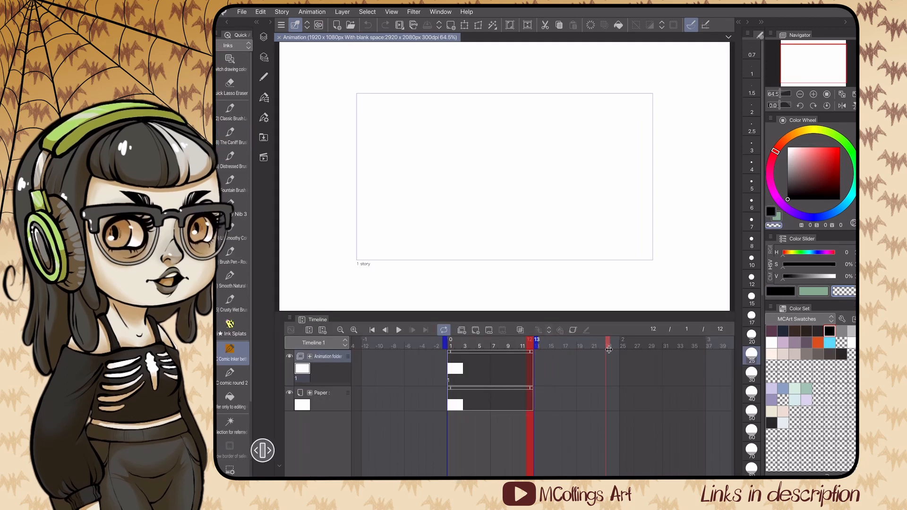
Step: Extend the timeline's end to frame 24 and stretch the animation folder and Paper tracks to match
left_click_drag(610, 349, 622, 349)
left_click(531, 353)
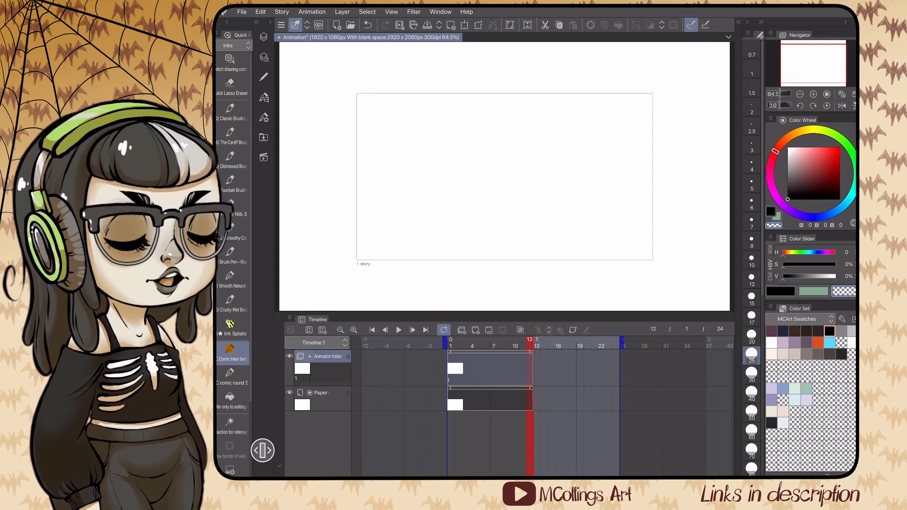
left_click_drag(531, 353, 622, 366)
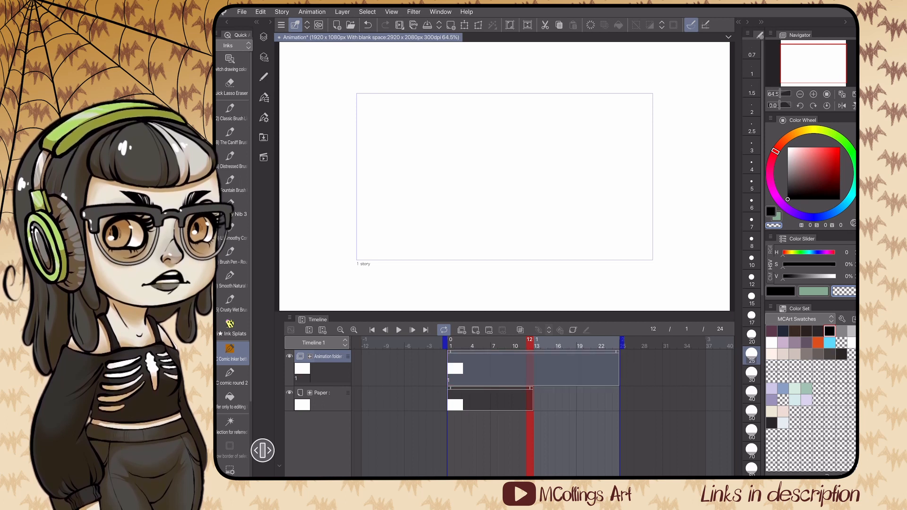
left_click(530, 390)
left_click_drag(532, 389, 620, 400)
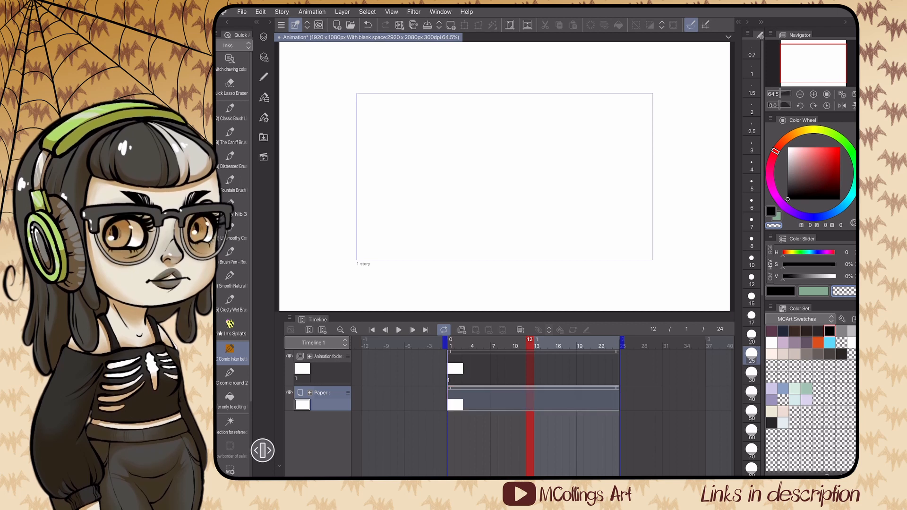
Step: Return to the first frame and play the extended 24-frame timeline, stopping partway
left_click(372, 329)
left_click(398, 330)
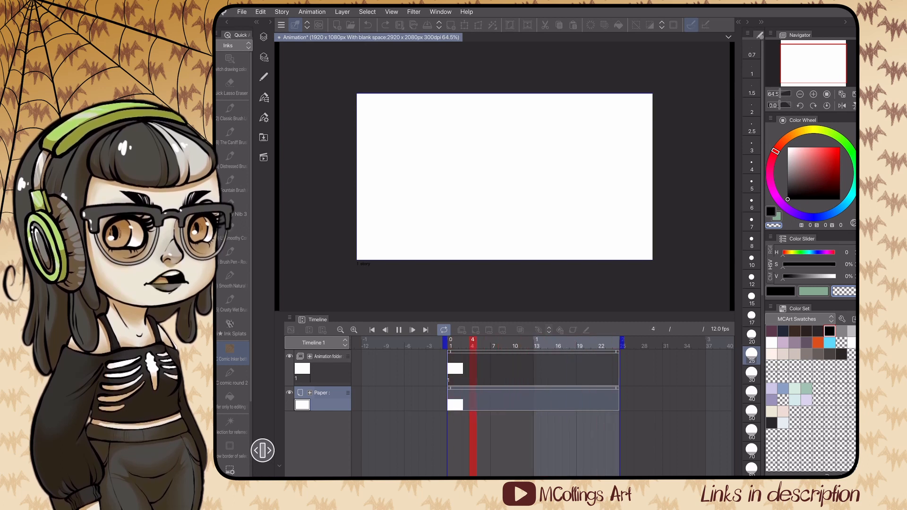
left_click(399, 330)
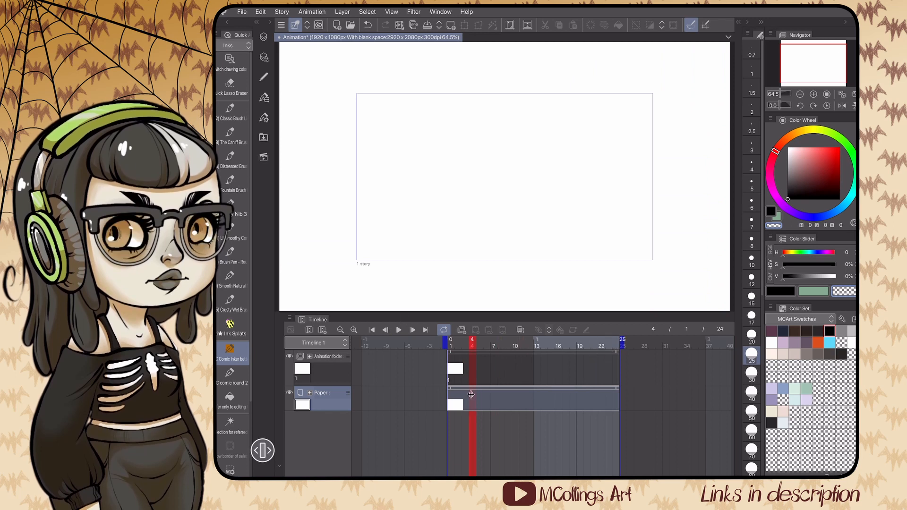
Step: Shorten the playback range to the first two frames, preview it, and move the range's end back out
left_click_drag(466, 396, 465, 396)
left_click(398, 330)
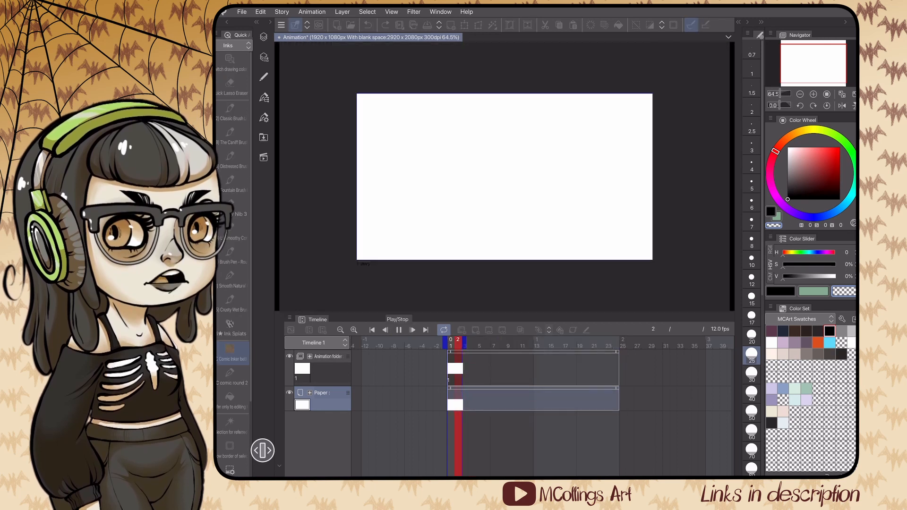
left_click(399, 330)
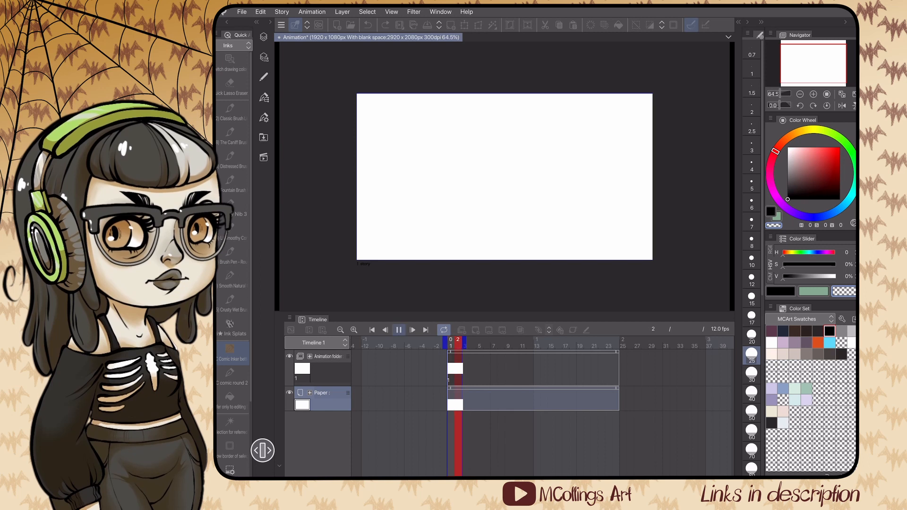
left_click_drag(465, 342, 580, 370)
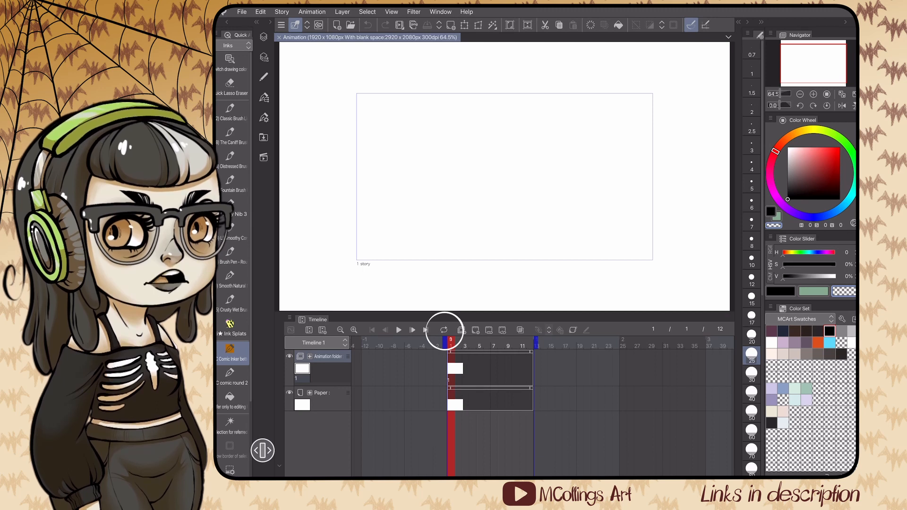
Step: Play the 12-frame timeline once without looping, then enable Loop play and preview it again
left_click(399, 330)
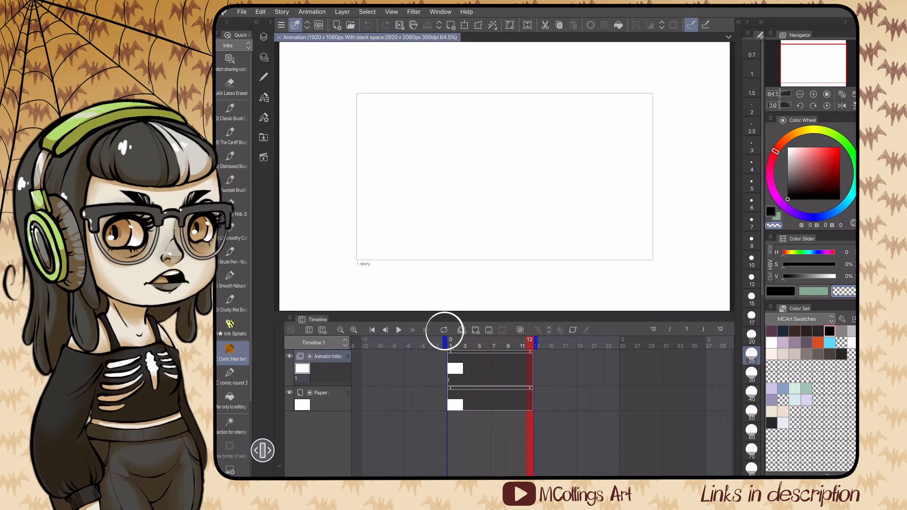
left_click(444, 330)
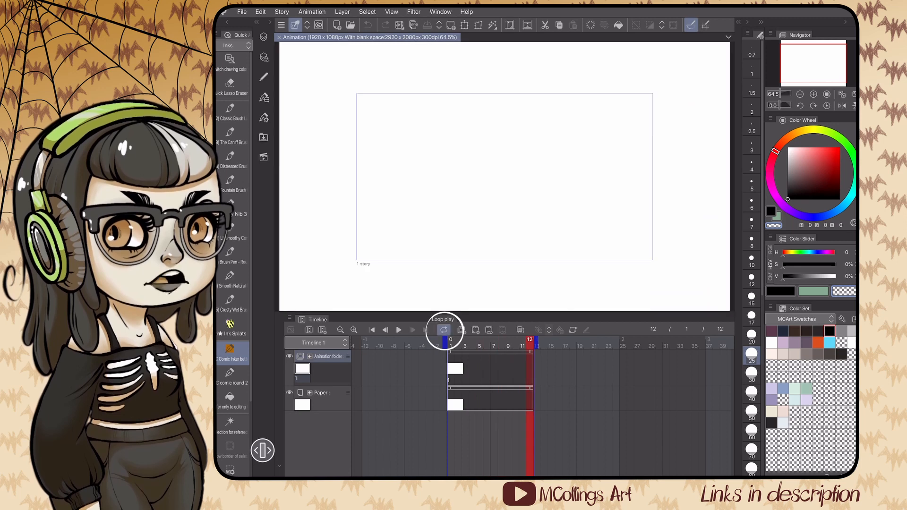
key("space")
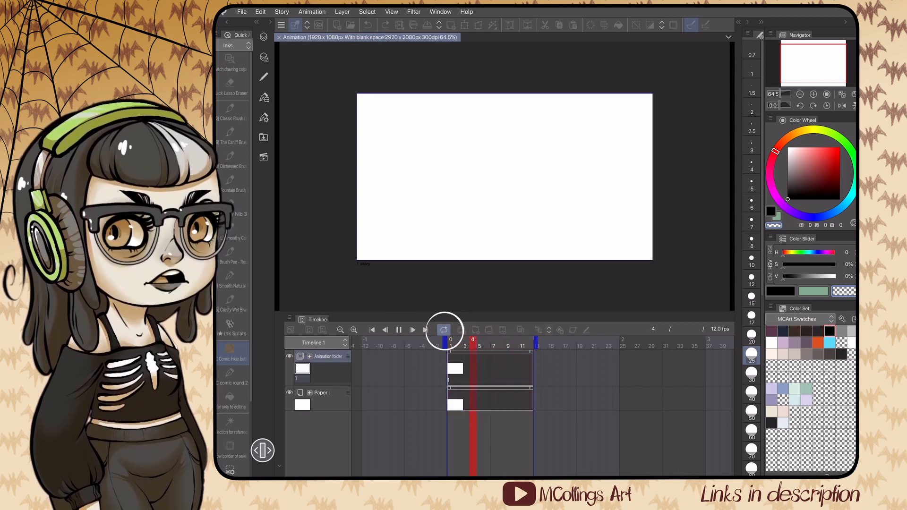
key("space")
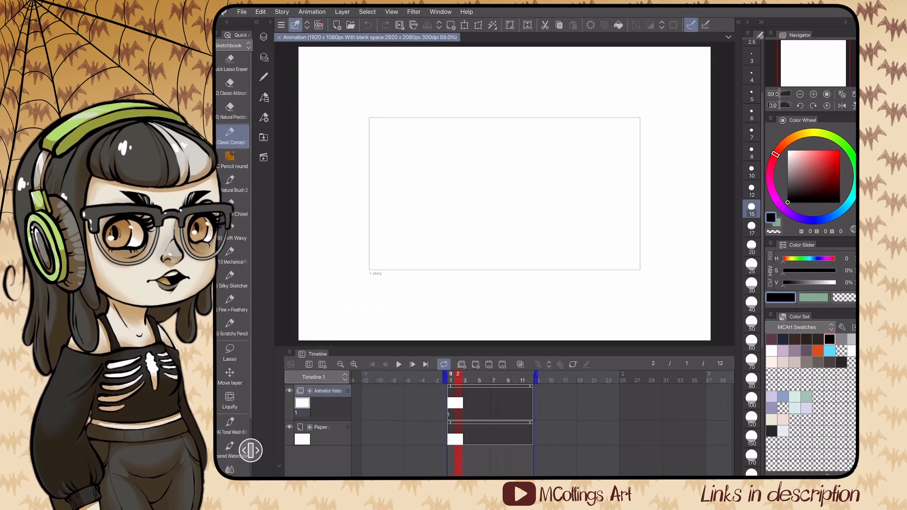
Step: Add a second animation folder and create a new animation cel in it at frame 1
left_click(462, 364)
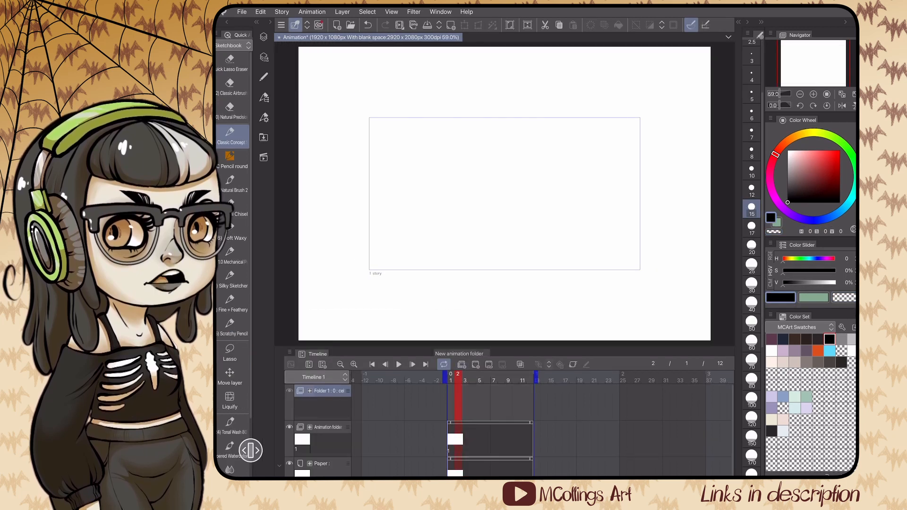
left_click(450, 381)
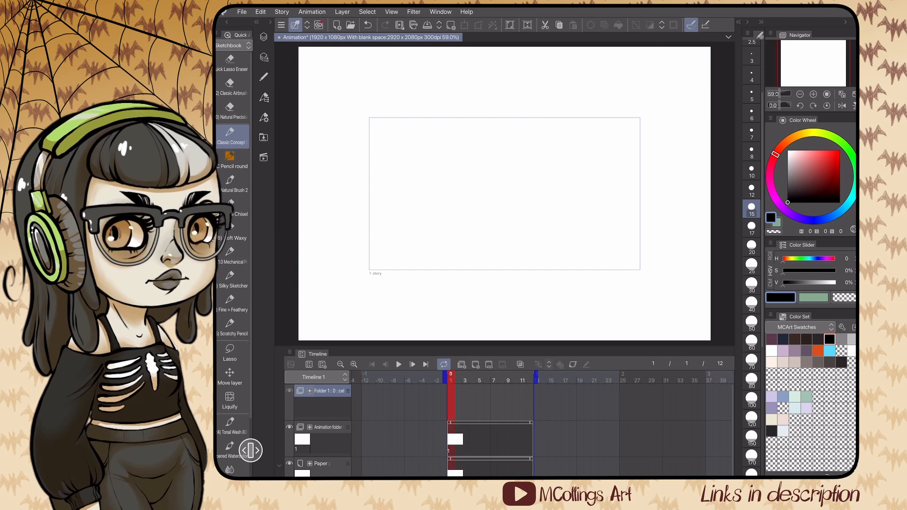
left_click(476, 364)
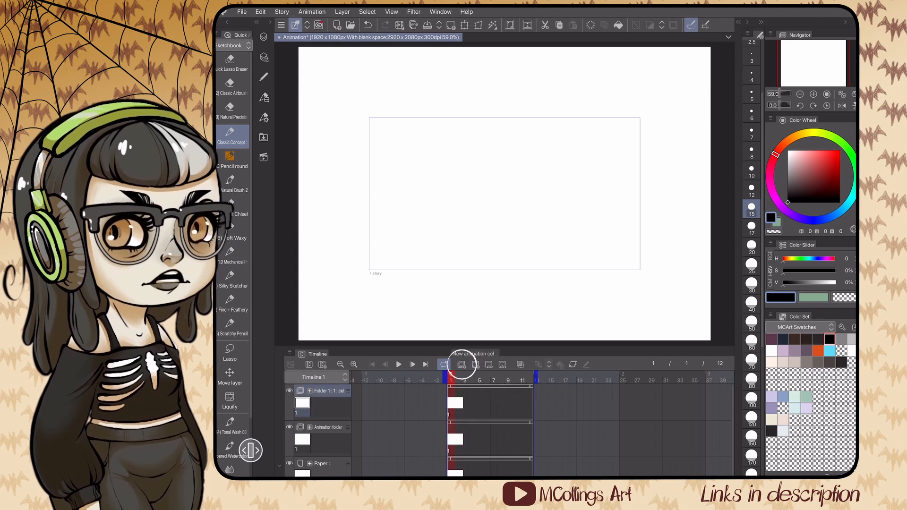
Step: Show the document's layers and delete the extra animation folder, Folder 1, together with its cel
left_click(264, 37)
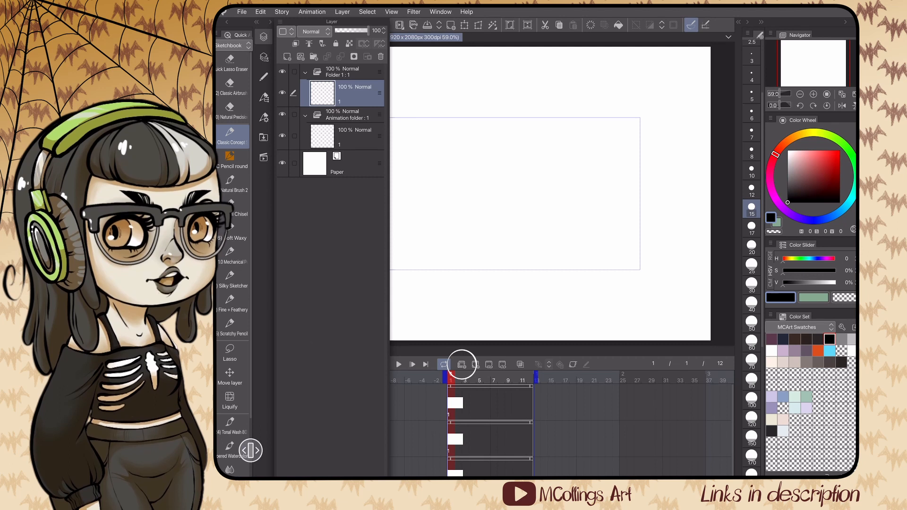
left_click(342, 72)
left_click(381, 56)
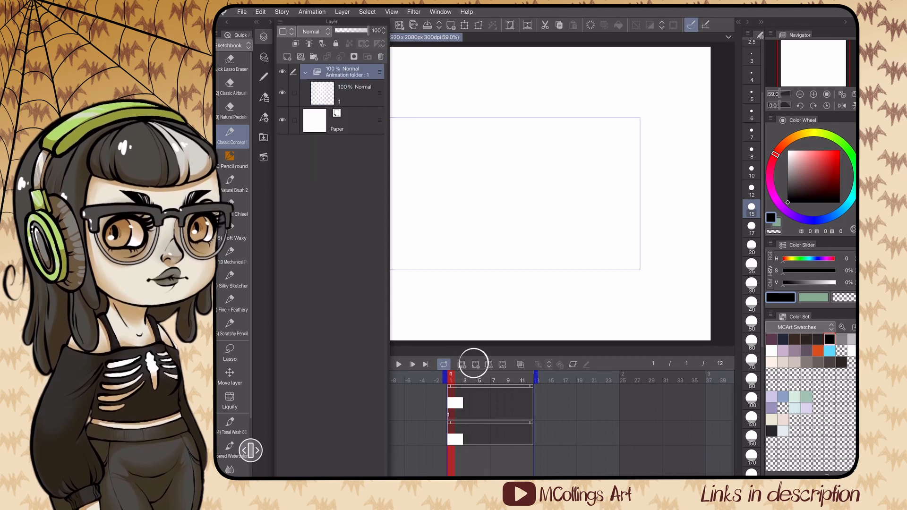
Step: Replace cel 1 in the animation folder with a layer folder and add a new layer inside it
left_click(353, 93)
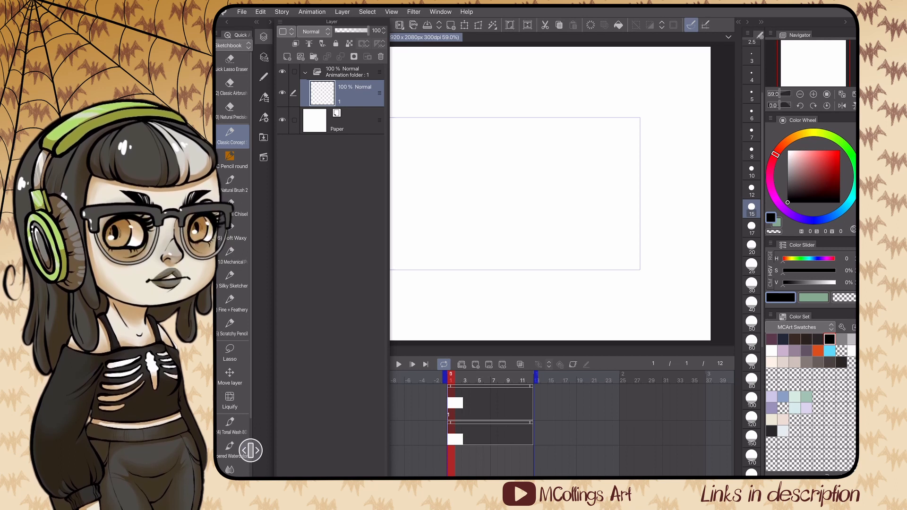
left_click(457, 404)
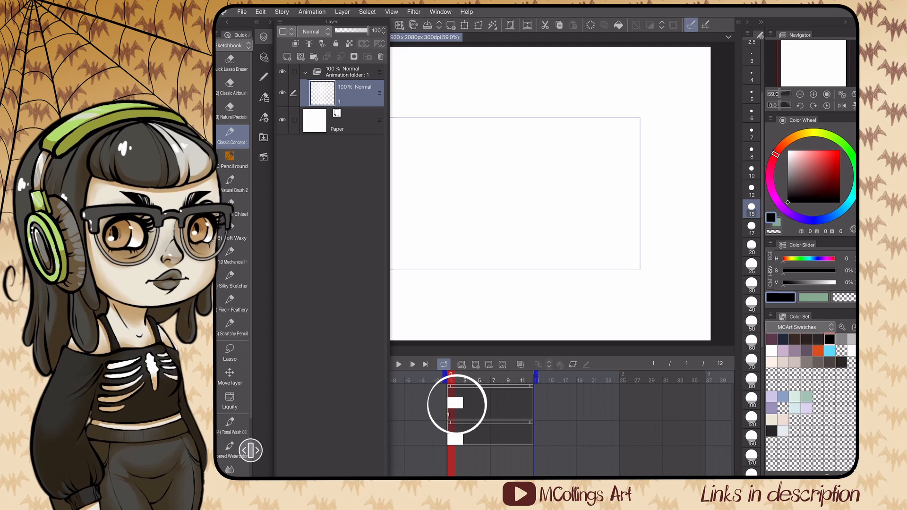
left_click(324, 92)
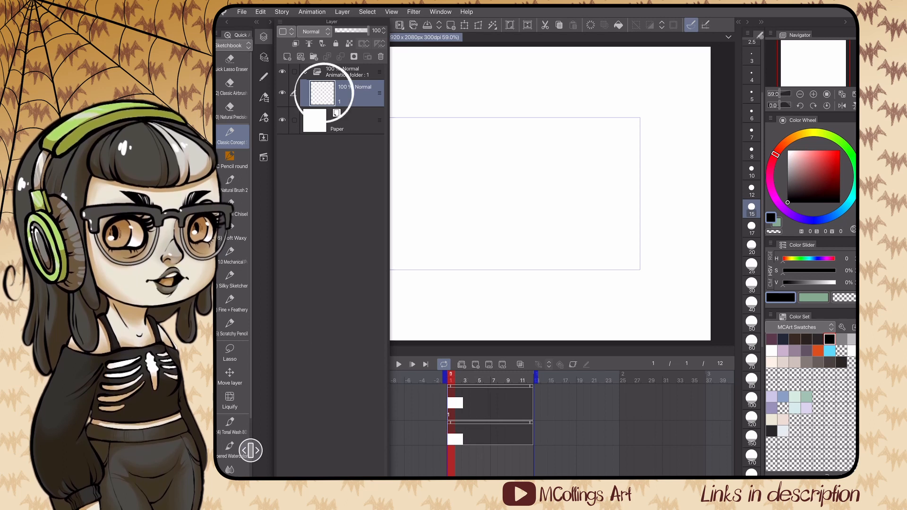
left_click(381, 56)
left_click(313, 57)
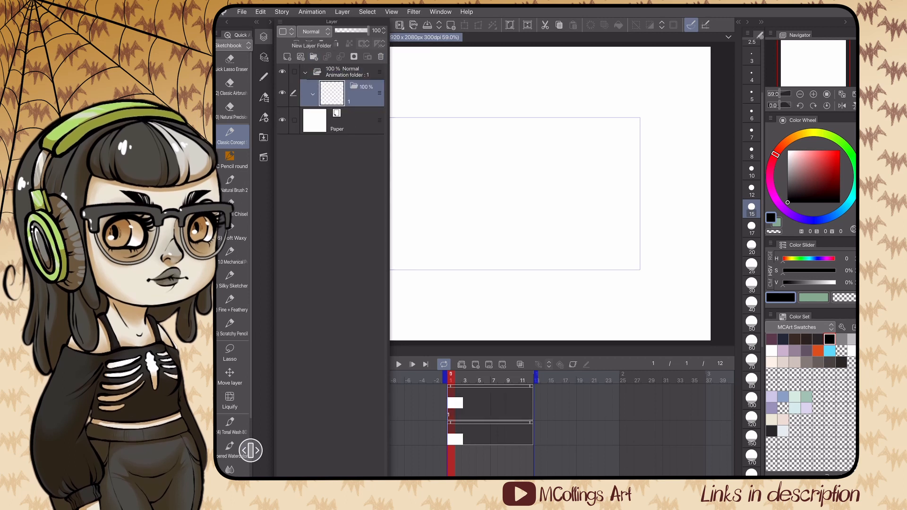
left_click(288, 57)
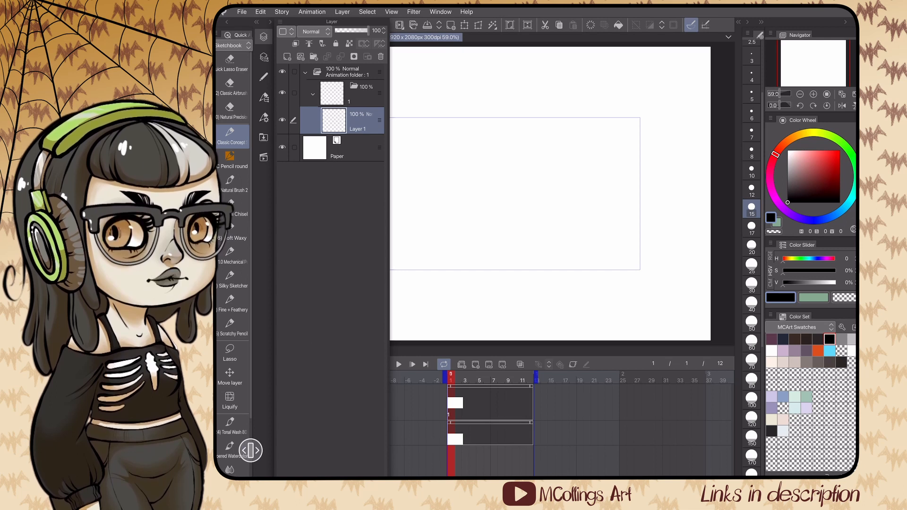
Step: Add a new animation cel at frame 2 and display its folder among the layers
left_click(458, 380)
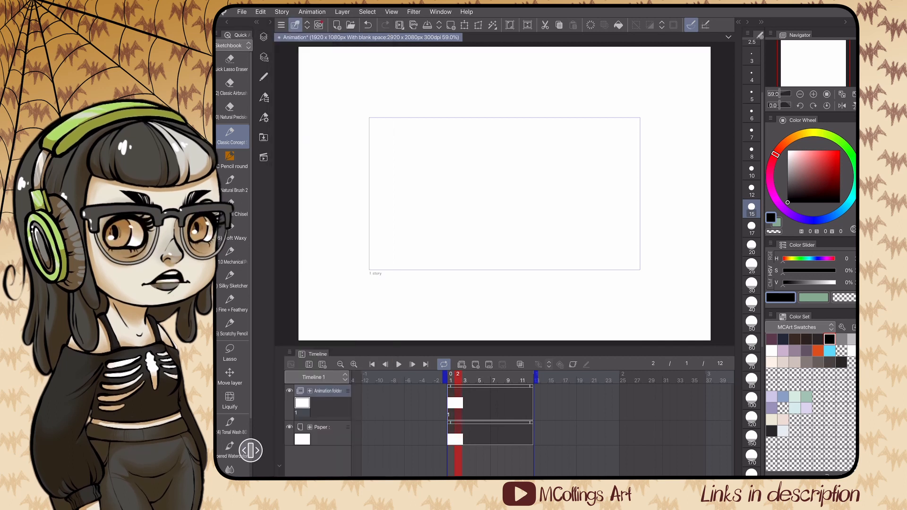
left_click(475, 364)
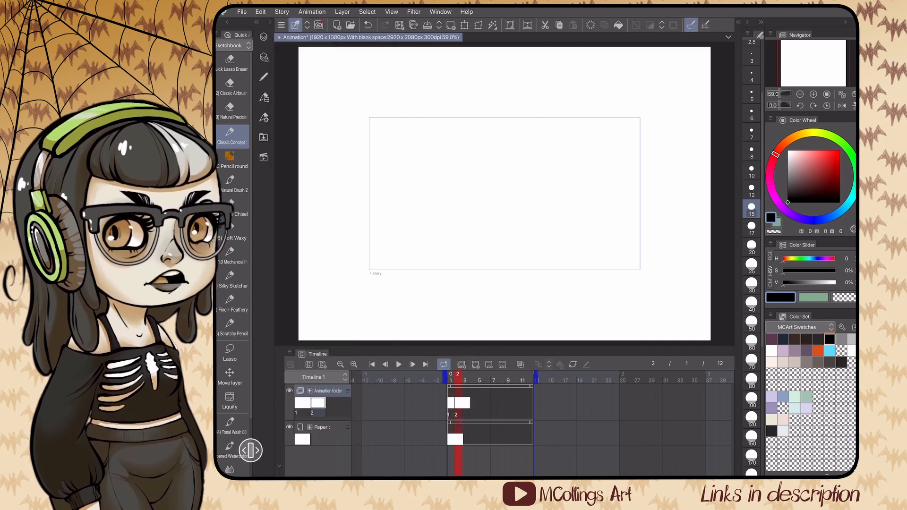
left_click(264, 37)
left_click(313, 94)
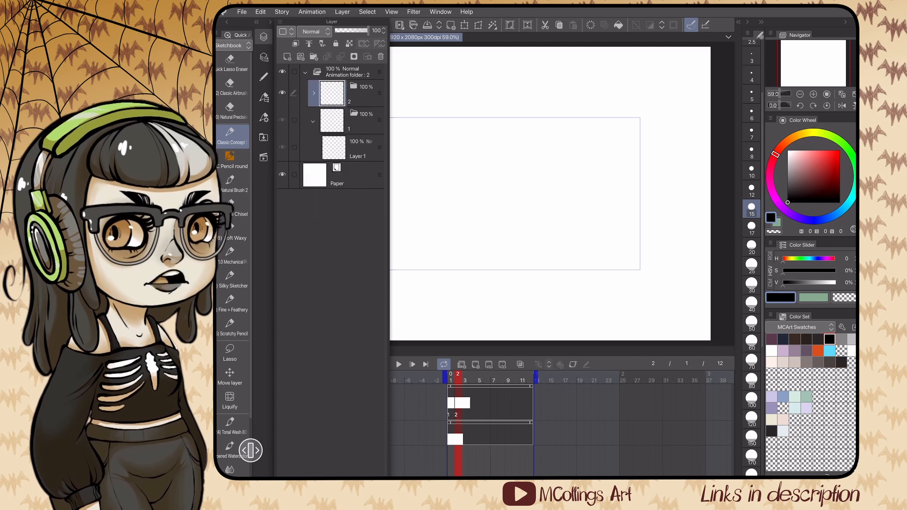
Step: Expand cel folder 2 among the layers to show its Layer 1, and return the timeline to frame 1
left_click(313, 94)
left_click(313, 149)
left_click(313, 149)
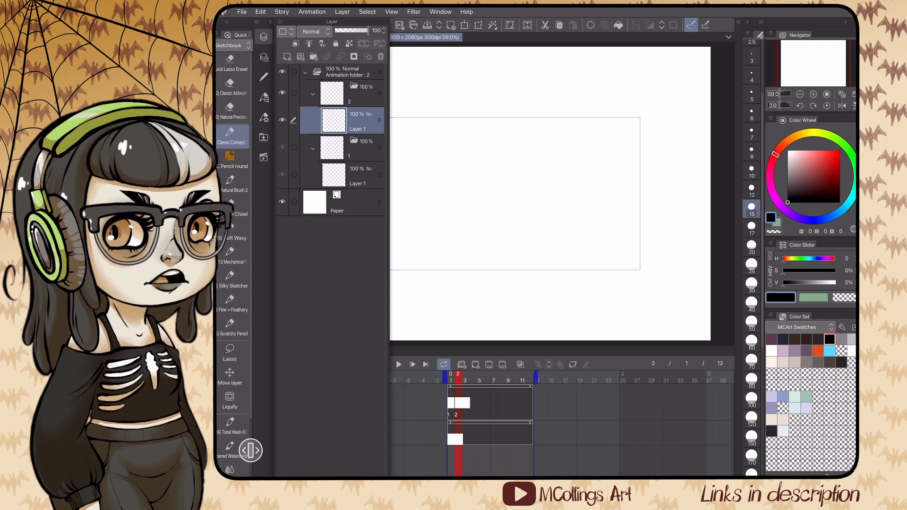
left_click(451, 380)
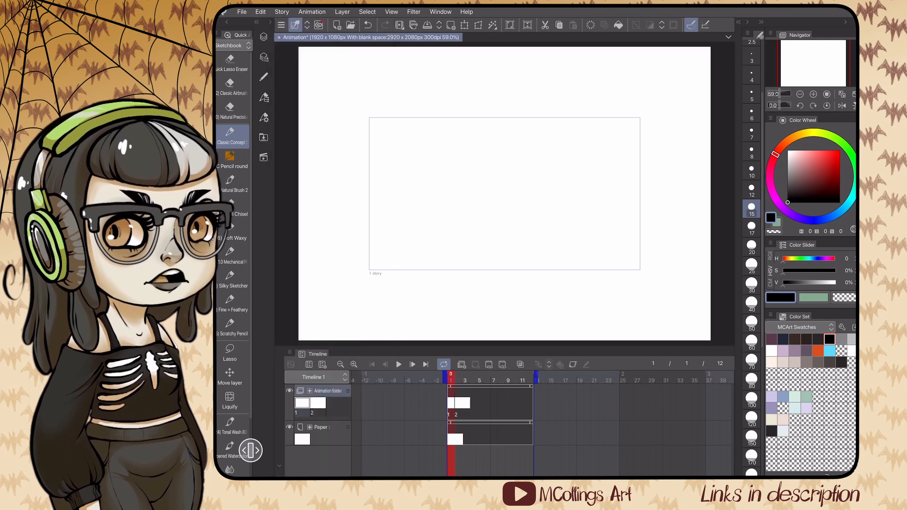
Step: Pick the Scratchy Pencil and the dark blue swatch (H 221, S 30, V 25), and undo a test stroke on the canvas
left_click(230, 328)
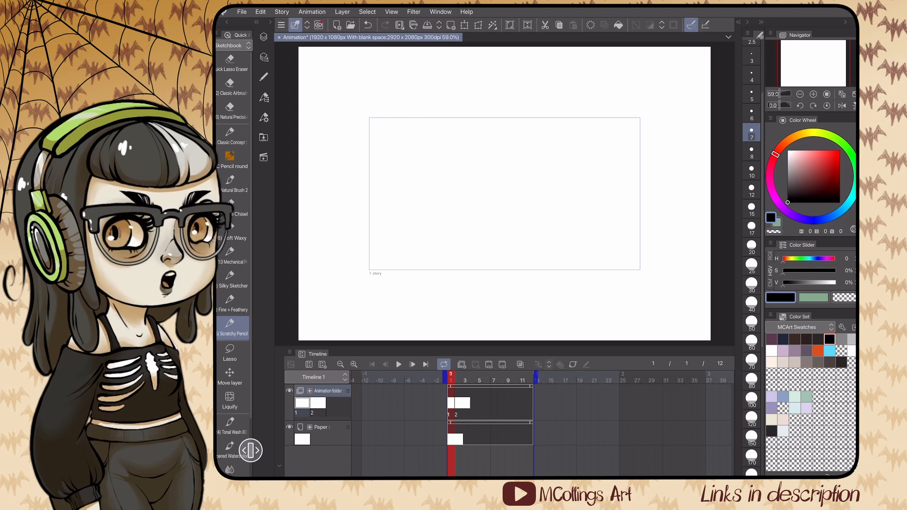
left_click(783, 339)
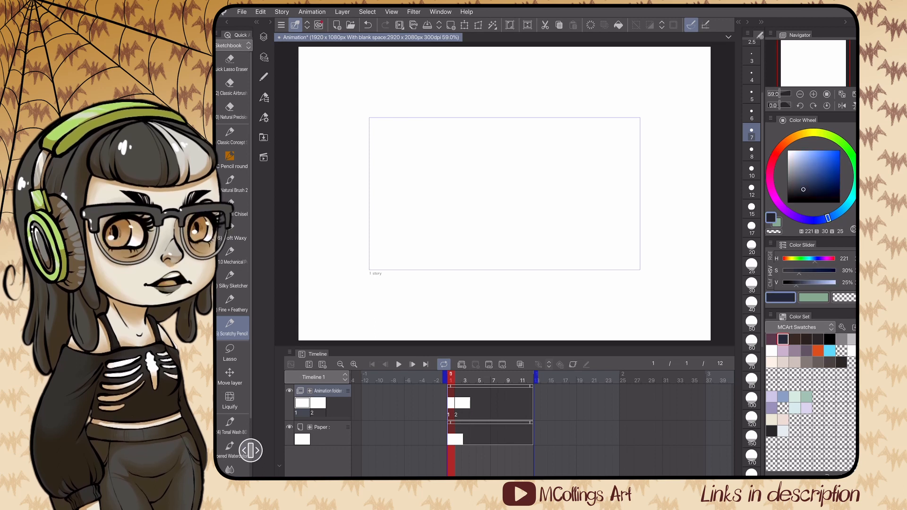
mouse_move(442, 198)
left_mouse_down()
mouse_move(439, 215)
mouse_move(445, 198)
left_mouse_up()
key("ctrl+z")
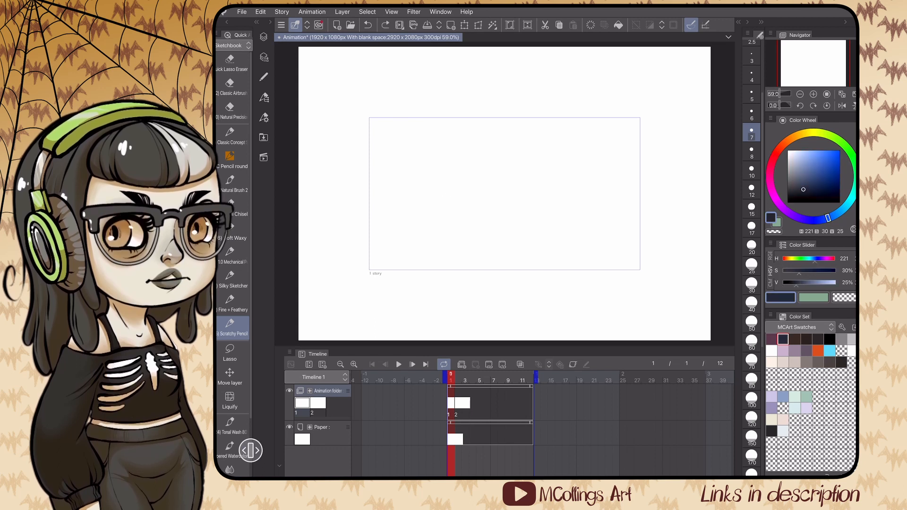
Step: Switch to the Inks brush set and choose the Brush Pen at size 30 for drawing on the canvas
left_click(234, 46)
left_click(232, 71)
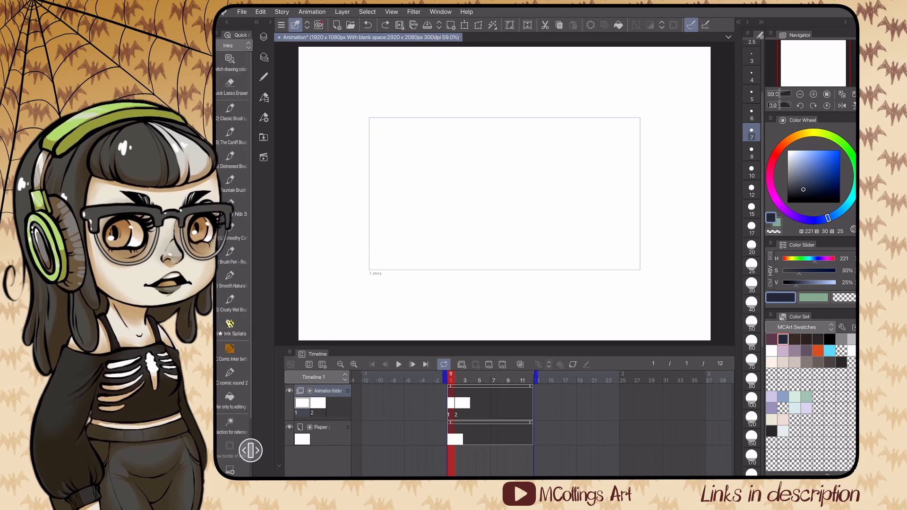
left_click(230, 255)
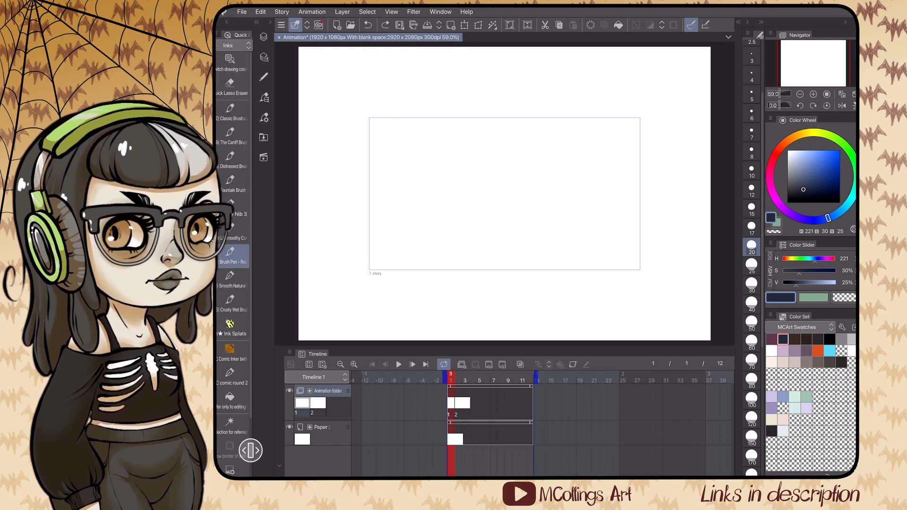
left_click(751, 286)
left_click_drag(511, 212, 530, 228)
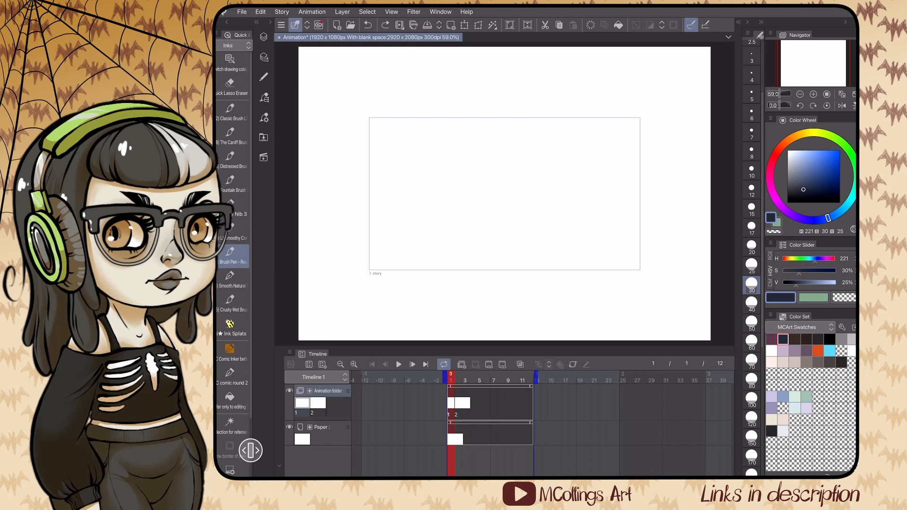
Step: Handwrite the word "Animation" on frame 1 and draw a small smiling pumpkin face with a stem beside it
mouse_move(420, 237)
left_mouse_down()
mouse_move(422, 203)
mouse_move(435, 231)
mouse_move(429, 220)
mouse_move(441, 209)
mouse_move(453, 217)
mouse_move(478, 173)
mouse_move(476, 189)
mouse_move(494, 186)
mouse_move(518, 163)
left_mouse_up()
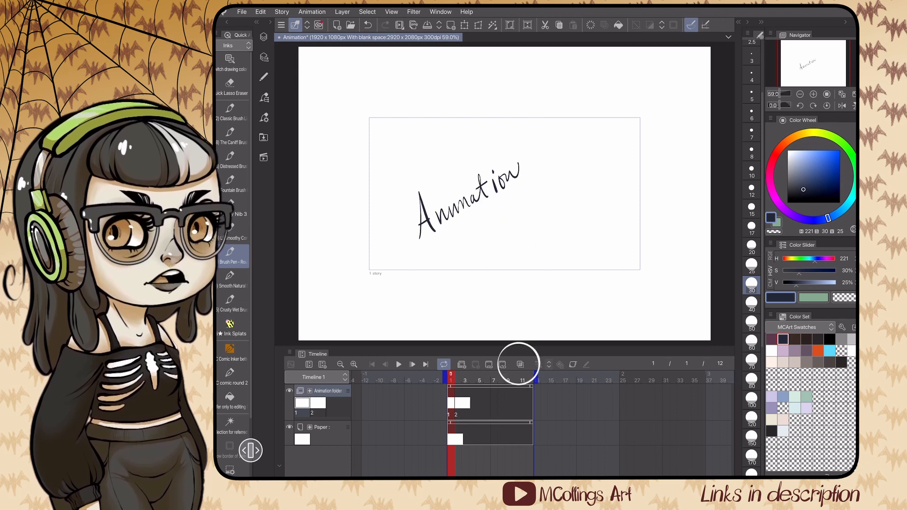
left_click(538, 169)
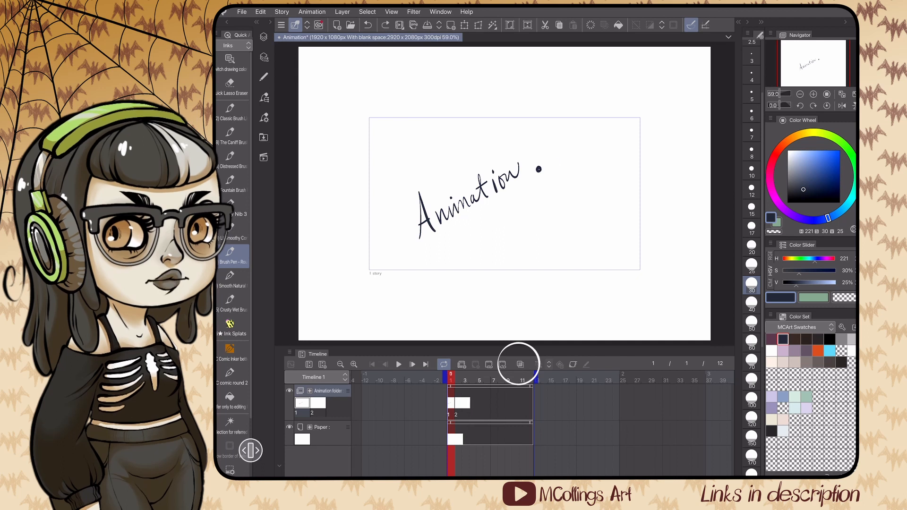
key("ctrl+z")
mouse_move(547, 157)
left_mouse_down()
mouse_move(550, 191)
mouse_move(577, 174)
mouse_move(544, 141)
mouse_move(546, 176)
mouse_move(568, 171)
left_mouse_up()
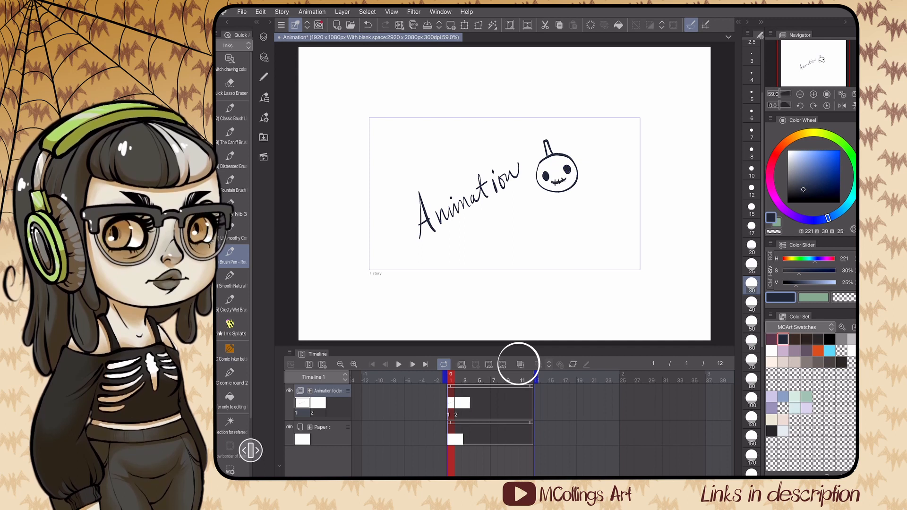
Step: Move to cel 2 at frame 2 and enable onion skin to show the previous frame's drawing
left_click(459, 403)
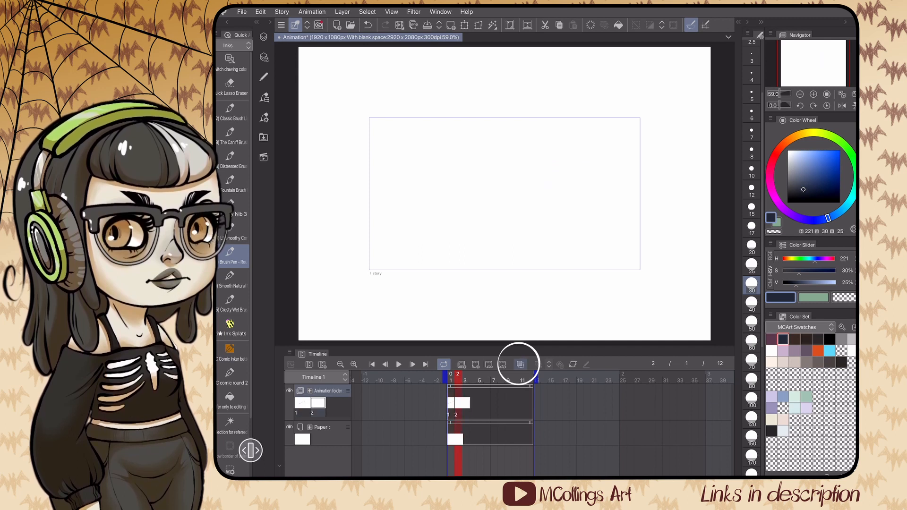
left_click(521, 364)
left_click(521, 364)
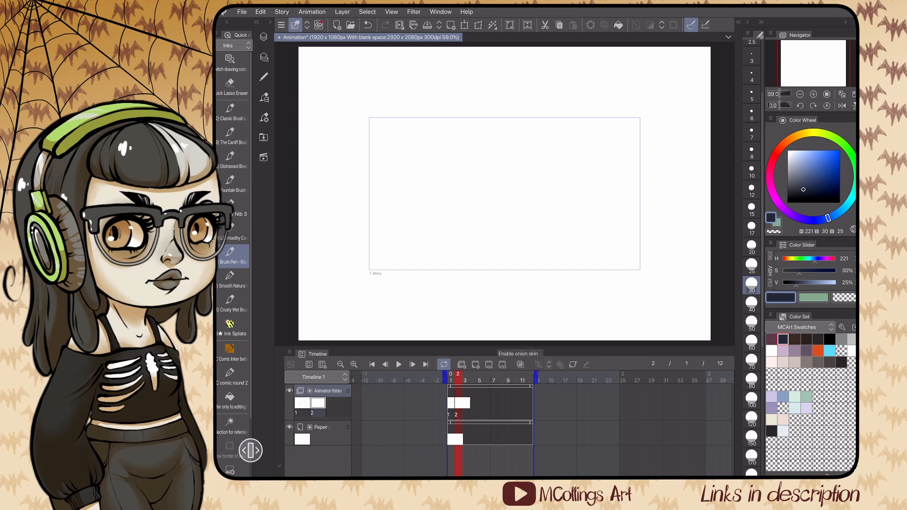
left_click(521, 364)
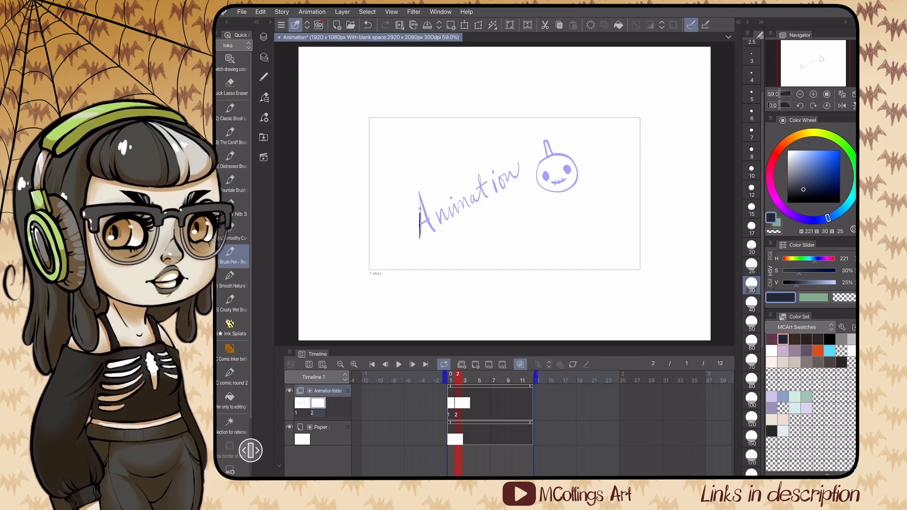
Step: Trace the word "Animation" and the pumpkin face onto frame 2, following the onion skin of frame 1
mouse_move(419, 192)
left_mouse_down()
mouse_move(434, 232)
mouse_move(418, 225)
mouse_move(437, 219)
mouse_move(440, 230)
mouse_move(448, 206)
mouse_move(456, 212)
mouse_move(459, 197)
mouse_move(465, 206)
mouse_move(472, 194)
mouse_move(476, 202)
mouse_move(482, 180)
mouse_move(480, 194)
mouse_move(501, 180)
left_mouse_up()
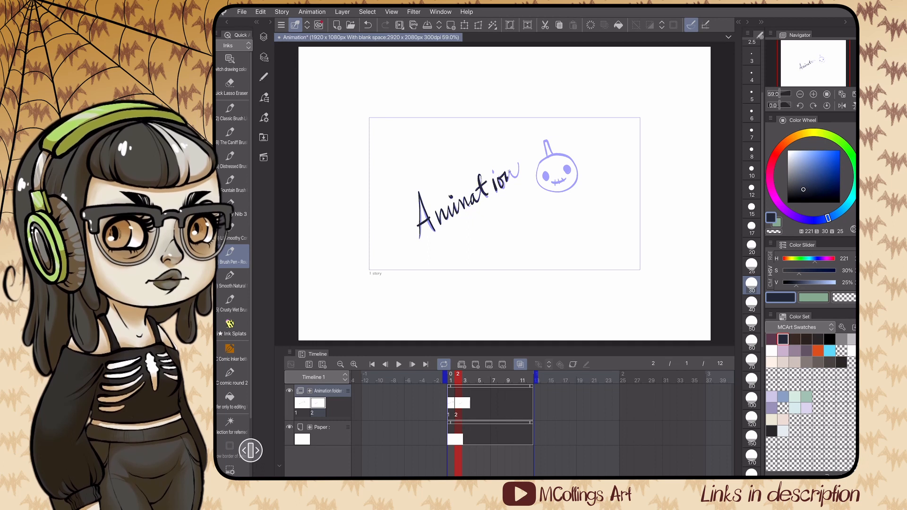
left_click(492, 171)
mouse_move(545, 155)
left_mouse_down()
mouse_move(545, 189)
mouse_move(566, 188)
mouse_move(576, 175)
mouse_move(553, 156)
left_mouse_up()
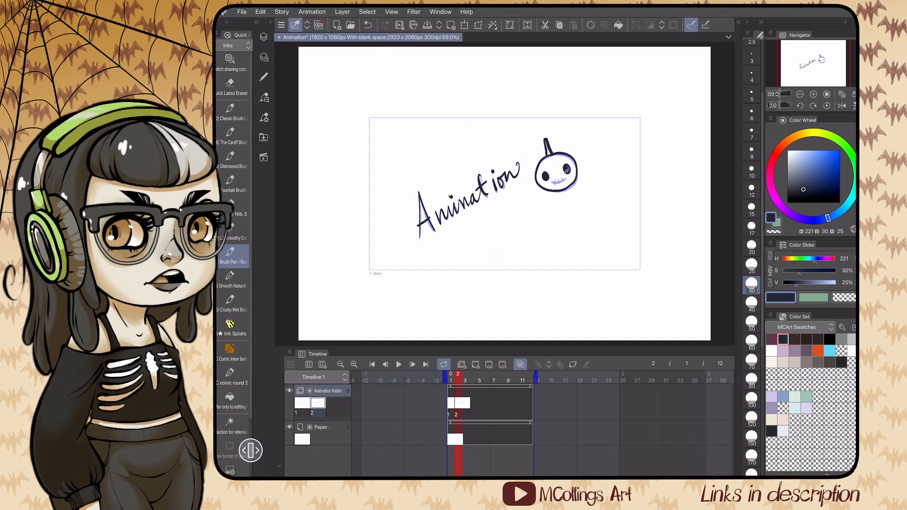
mouse_move(551, 181)
left_mouse_down()
mouse_move(568, 178)
mouse_move(559, 185)
left_mouse_up()
left_click_drag(561, 177, 565, 182)
Step: Flip between frames 1 and 2 to compare the drawings, and turn off onion skin
left_click(451, 378)
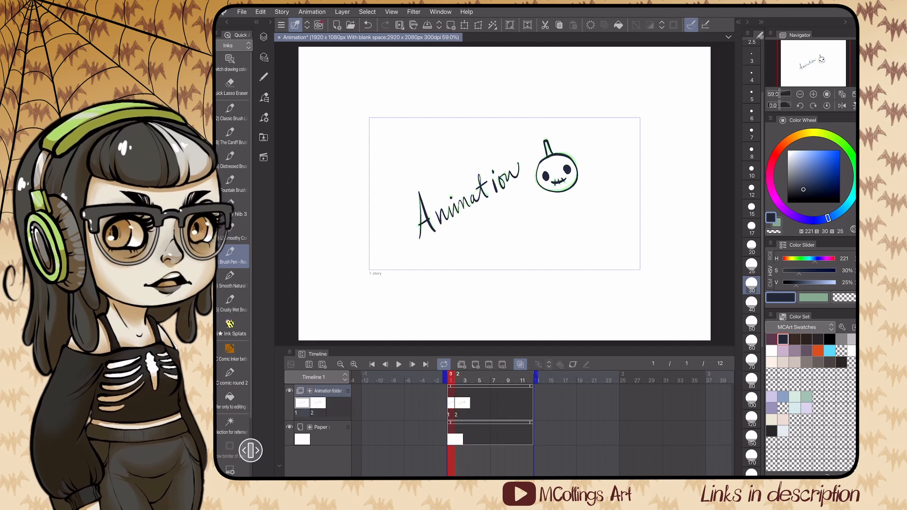
left_click(457, 378)
left_click(451, 378)
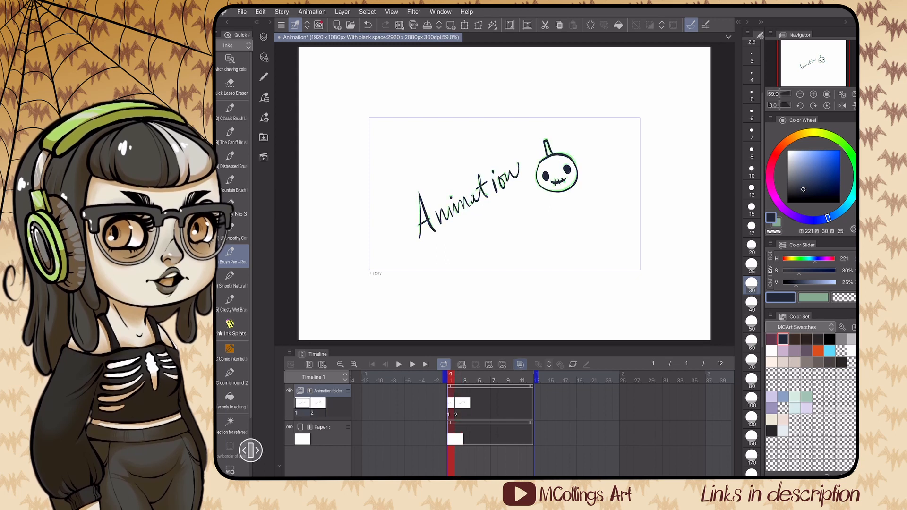
left_click(521, 364)
mouse_move(451, 377)
left_mouse_down()
mouse_move(466, 377)
mouse_move(451, 377)
left_mouse_up()
mouse_move(451, 377)
left_mouse_down()
mouse_move(465, 378)
mouse_move(450, 378)
left_mouse_up()
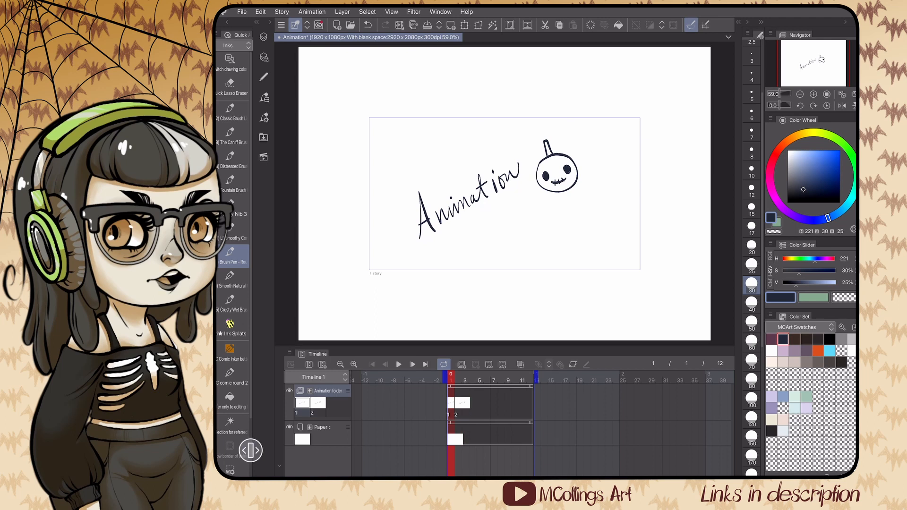
Step: Preview the two drawn frames as a loop in a shortened playback range, and restore the range to 12 frames
left_click_drag(536, 378, 471, 378)
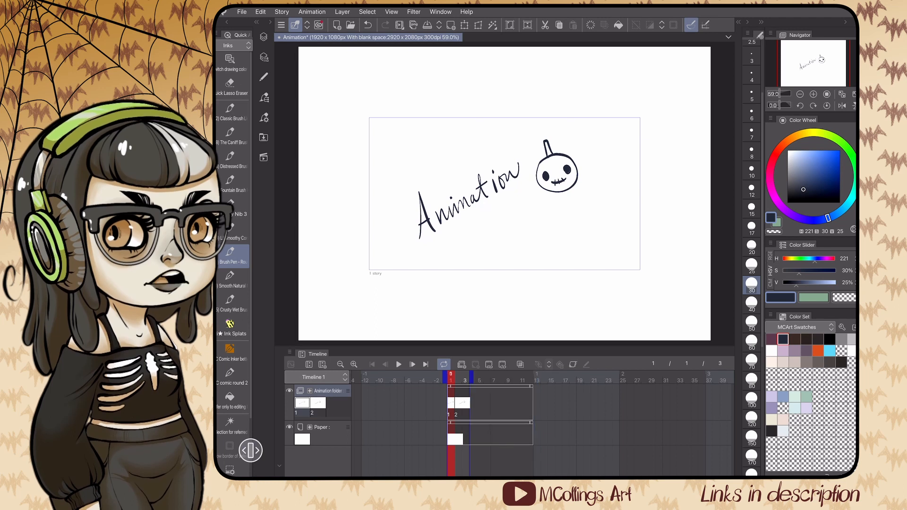
left_click(399, 364)
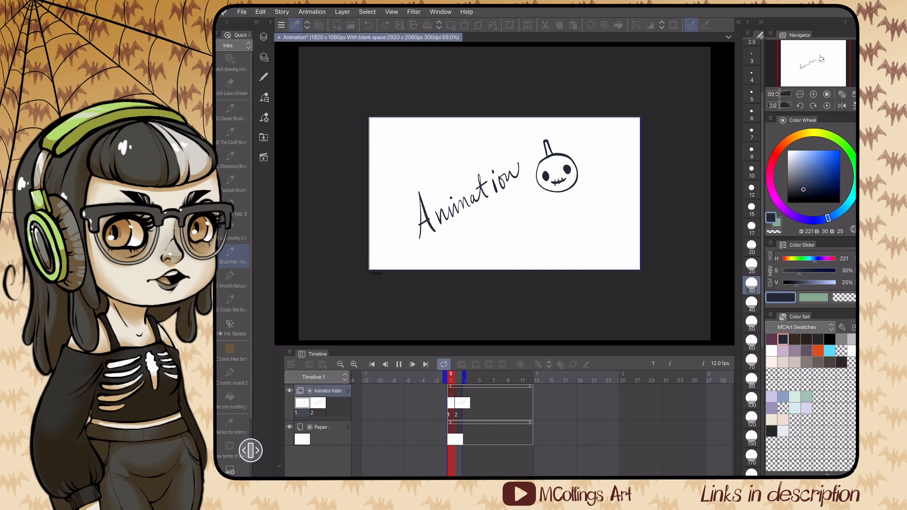
left_click(399, 364)
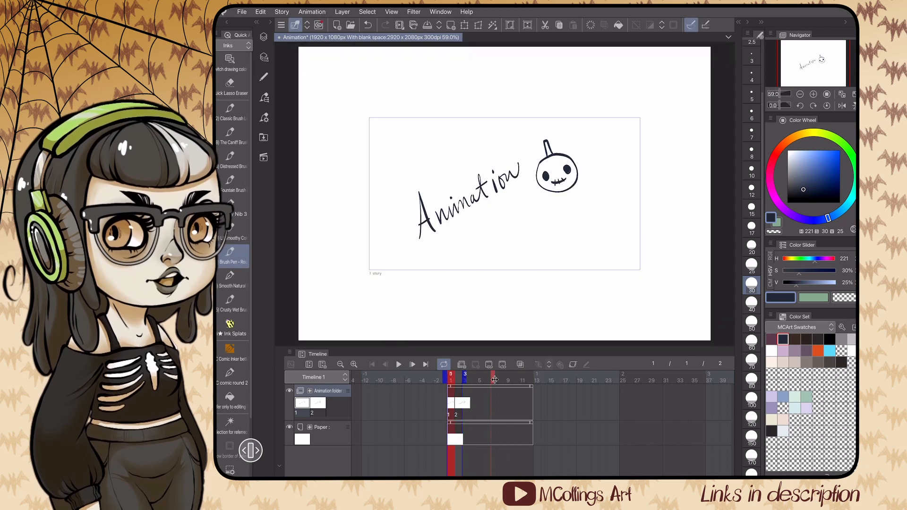
left_click_drag(494, 380, 537, 380)
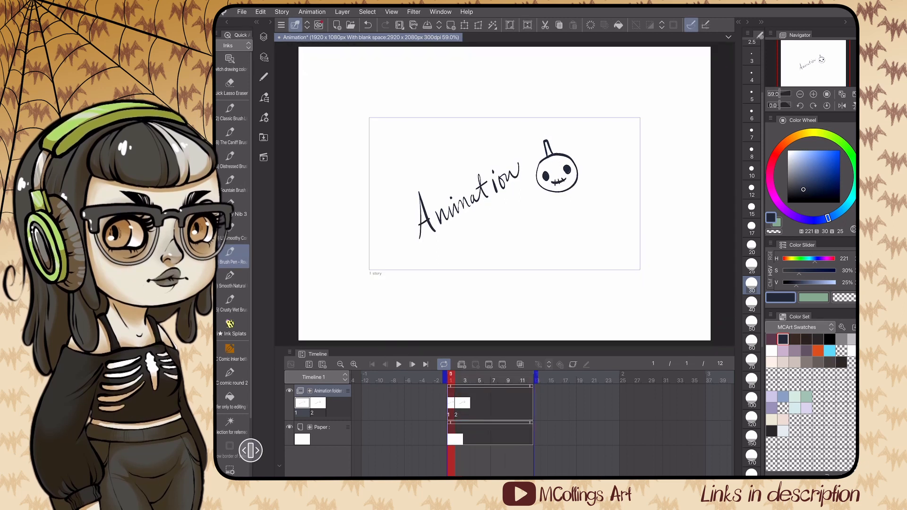
Step: Move the timeline to frame 3 and open the onion skin settings for the animation cels
left_click(465, 380)
left_click(290, 352)
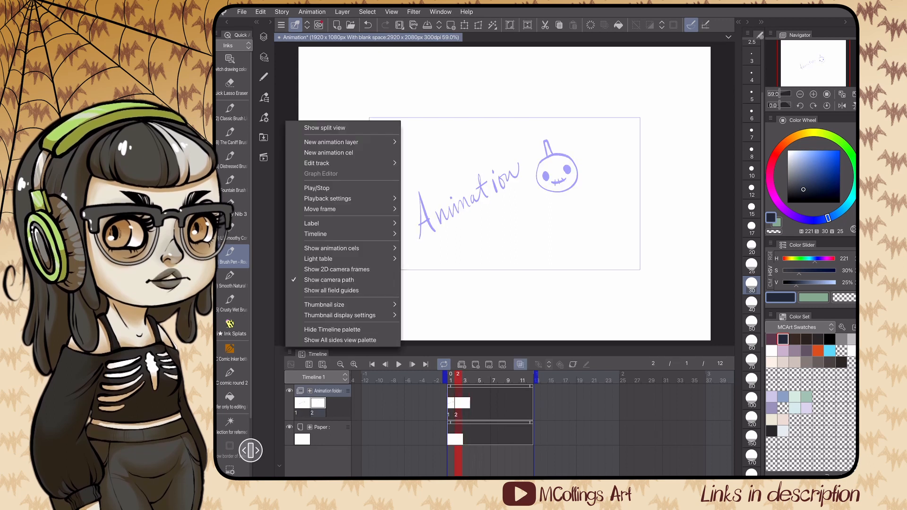
left_click(332, 248)
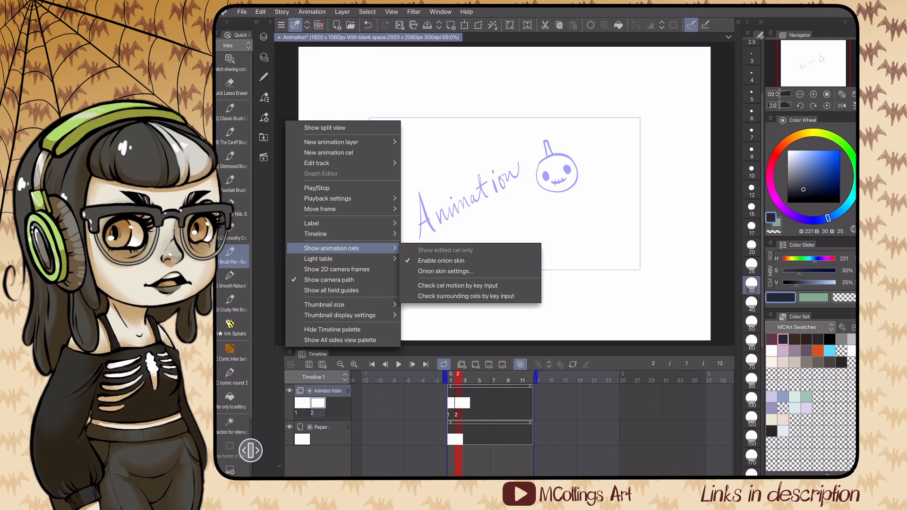
left_click(445, 272)
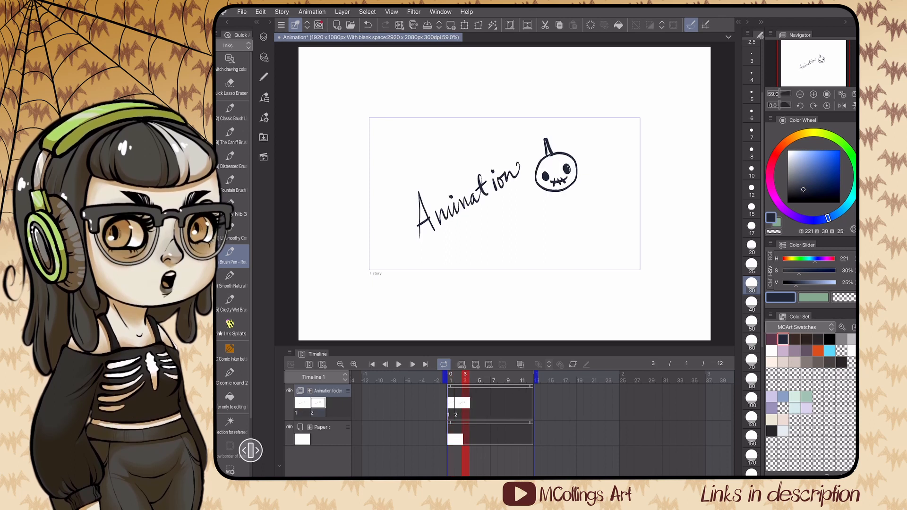
Step: Batch specify cels from frame 3 with start number 1, end number 2 and 2 frames each, repeating to the end
left_click(312, 12)
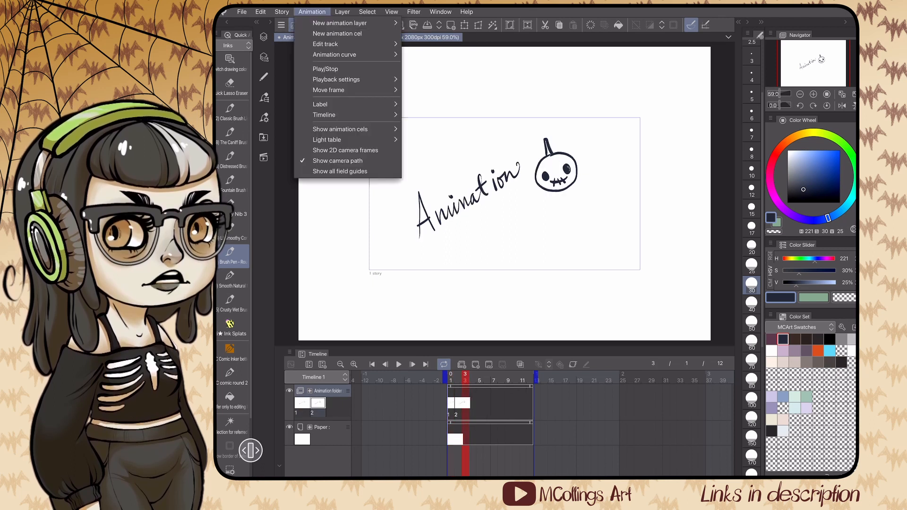
left_click(331, 44)
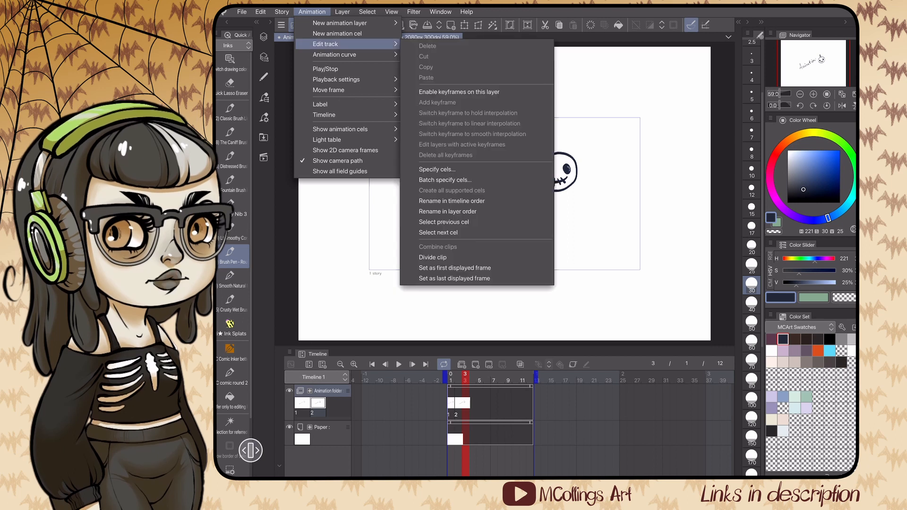
left_click(445, 180)
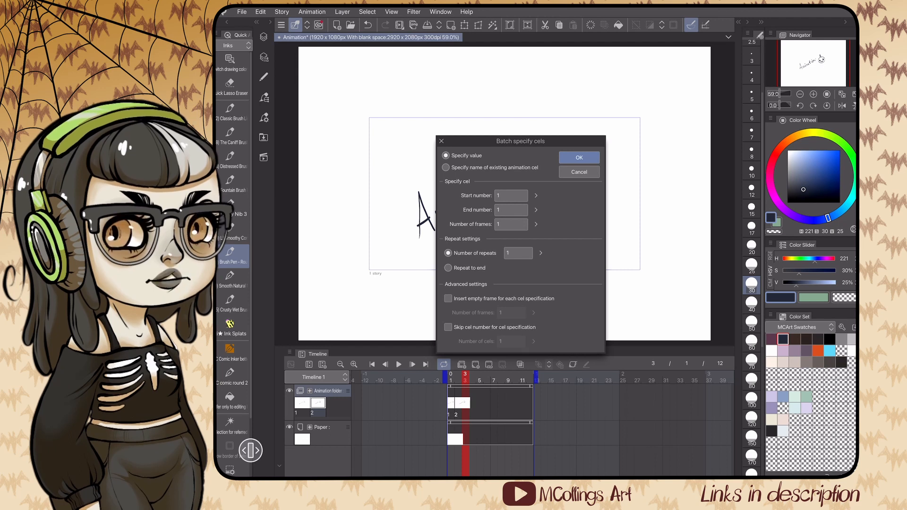
left_click(511, 211)
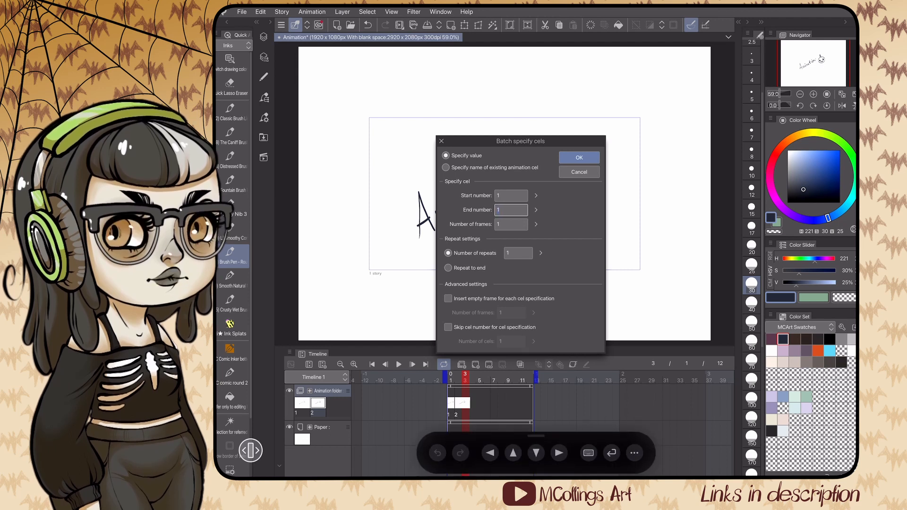
left_click(588, 454)
type("2")
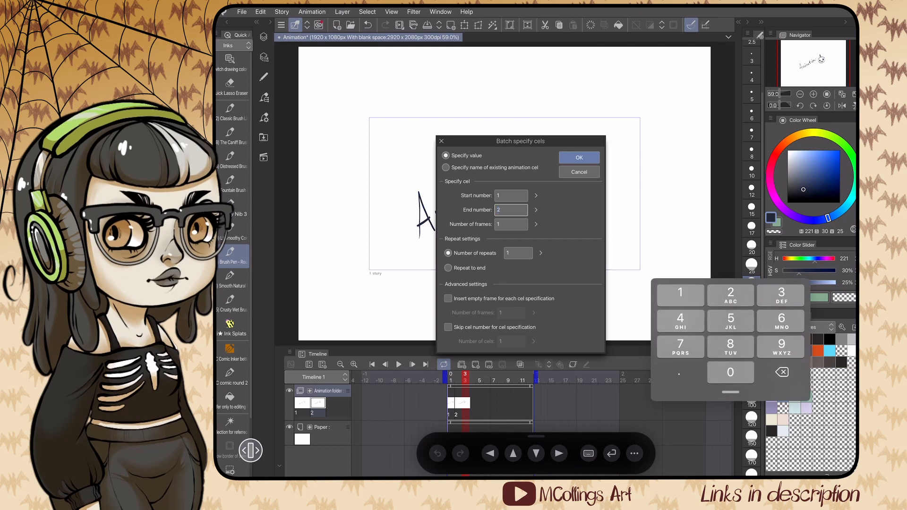
left_click(511, 225)
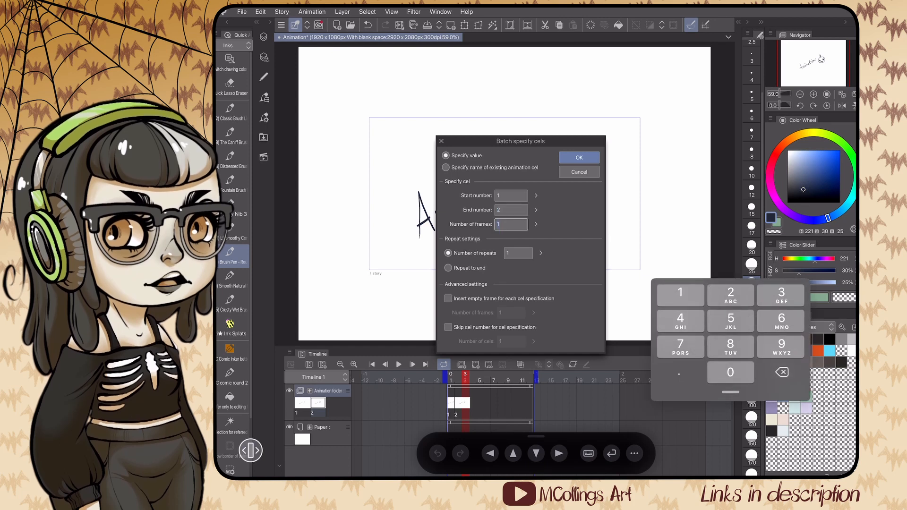
type("2")
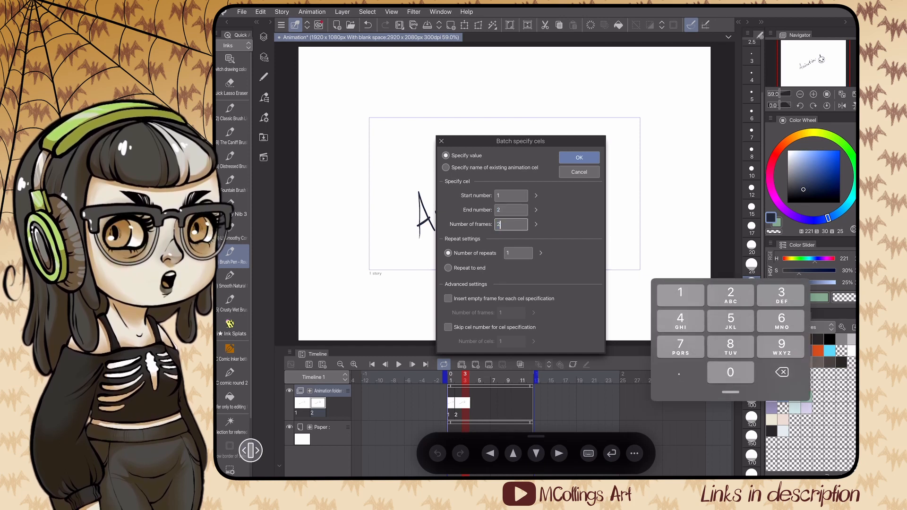
left_click(449, 268)
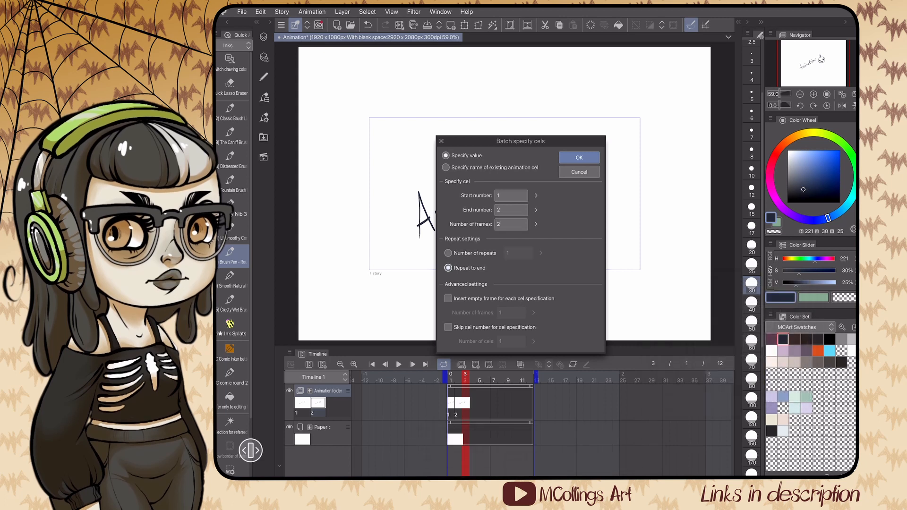
left_click(580, 157)
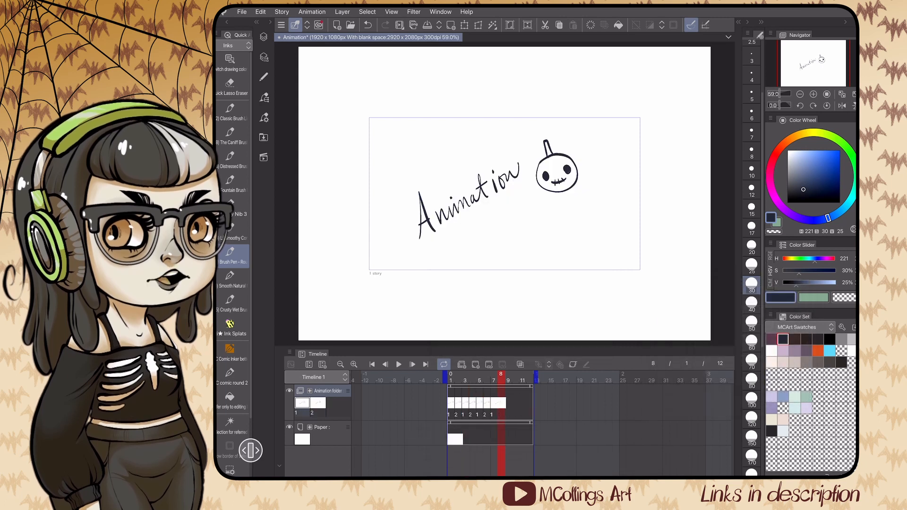
Step: Assign cel 2 to frame 8 and cel 1 to frame 9 of the animation folder
left_click(489, 364)
left_click(415, 211)
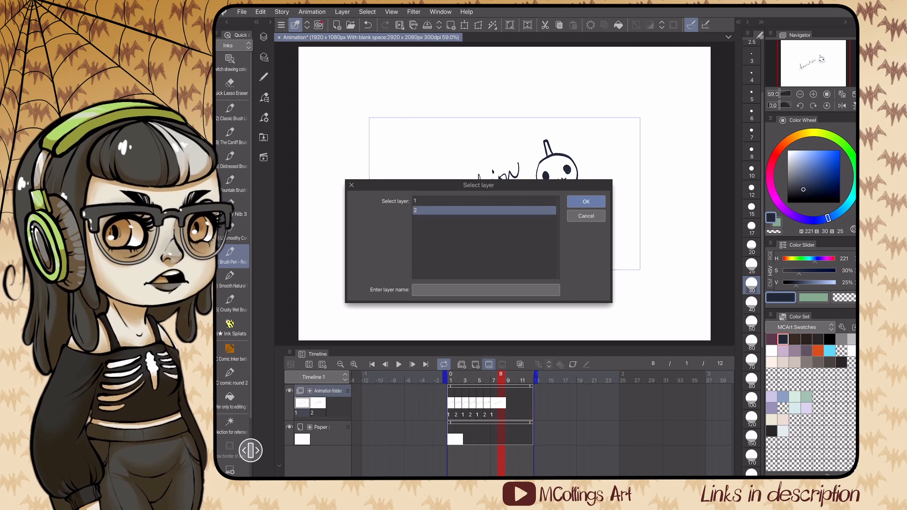
left_click(586, 202)
left_click(508, 404)
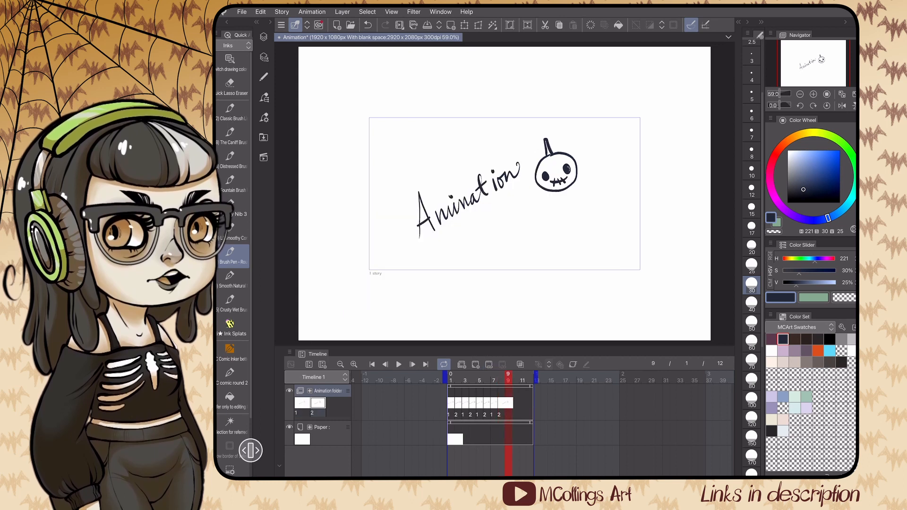
left_click(489, 364)
left_click(426, 201)
left_click(586, 201)
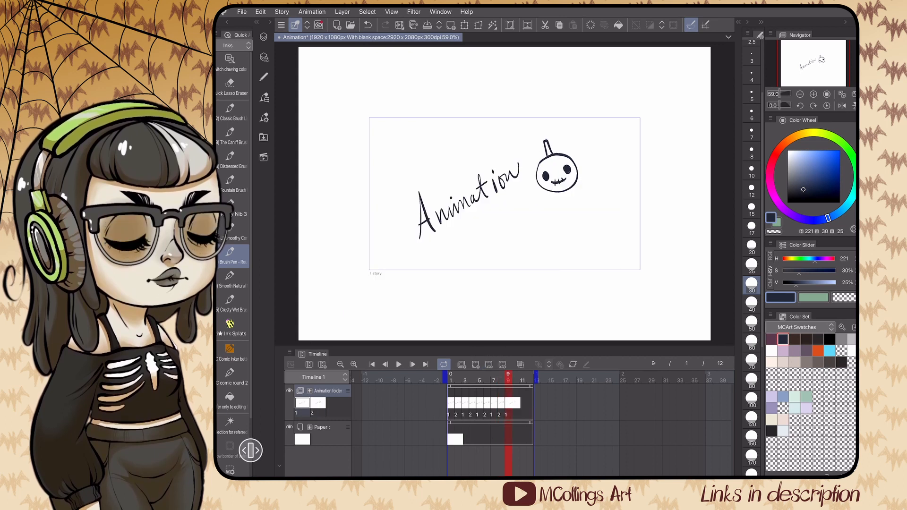
Step: Move the last three cels along the timeline to frames 8, 10 and 12 so that they hold longer
left_click(529, 404)
left_click(509, 404)
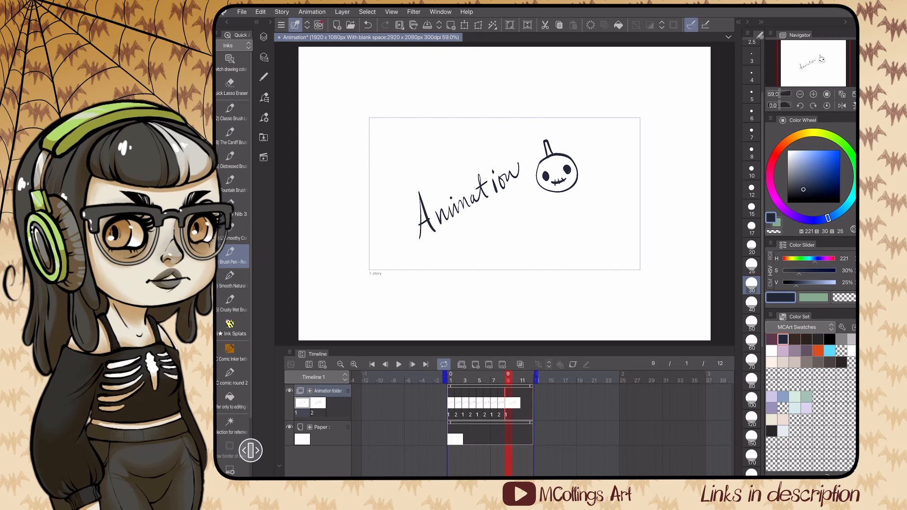
mouse_move(509, 404)
left_mouse_down()
mouse_move(530, 405)
mouse_move(501, 404)
left_mouse_up()
left_click(502, 404)
left_click(494, 404)
Step: Play the animation from the first frame to check the timing, and return to the start
left_click(372, 365)
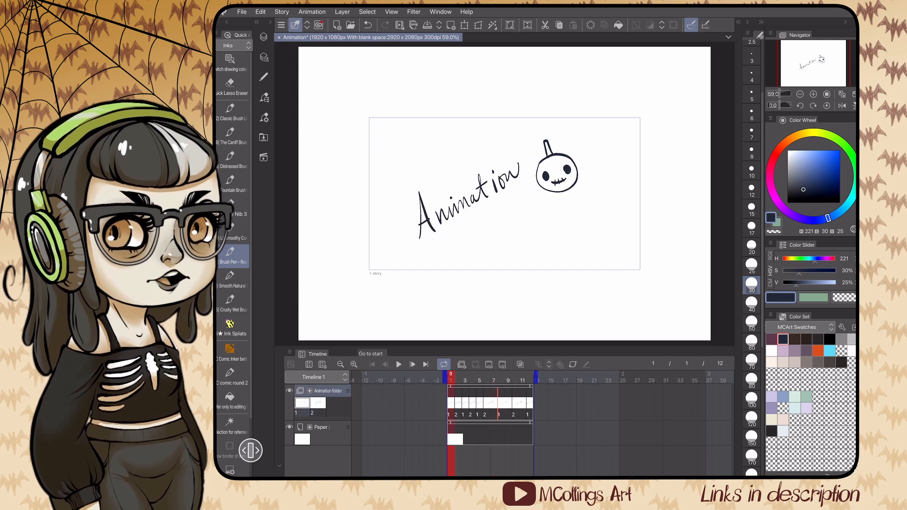
left_click(399, 364)
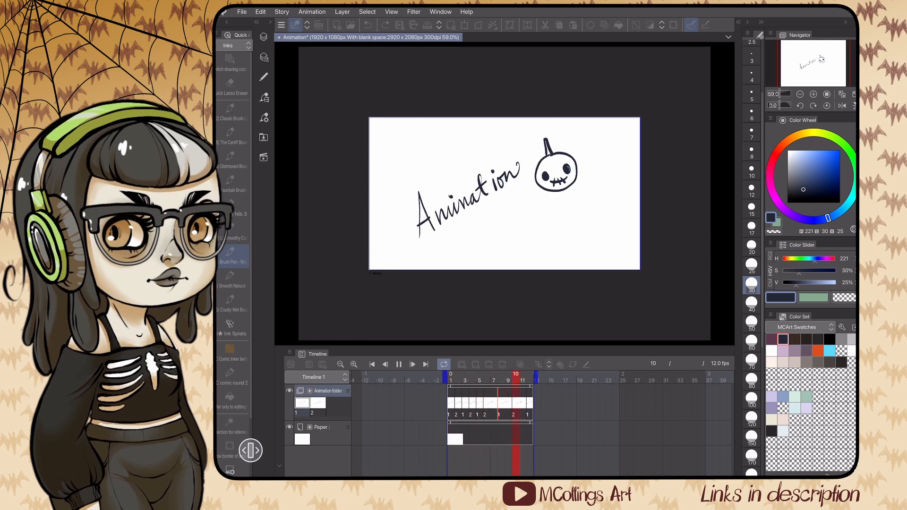
left_click(399, 364)
left_click(372, 365)
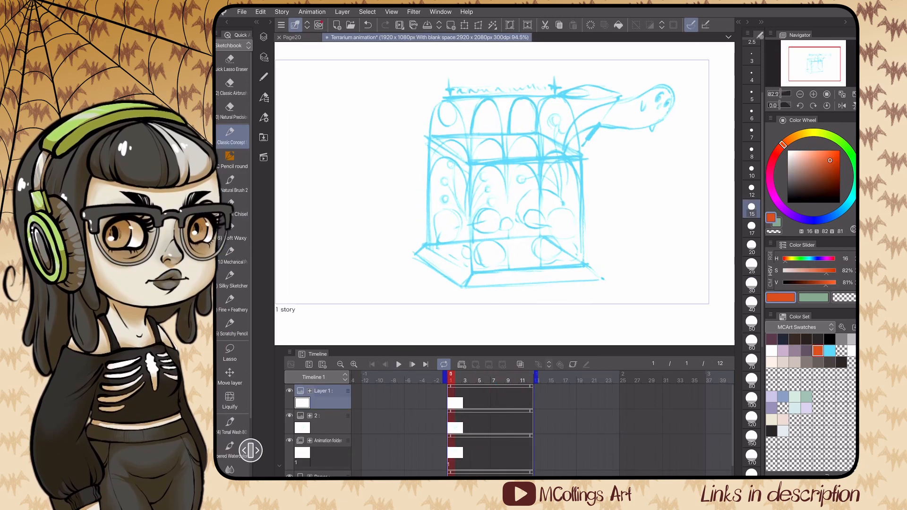
Step: Switch to the Terrarium animation canvas and trace the stepped base of the terrarium in orange over the blue sketch
left_click_drag(479, 279, 472, 290)
scroll(504, 194, "up", 3)
left_click_drag(622, 210, 629, 218)
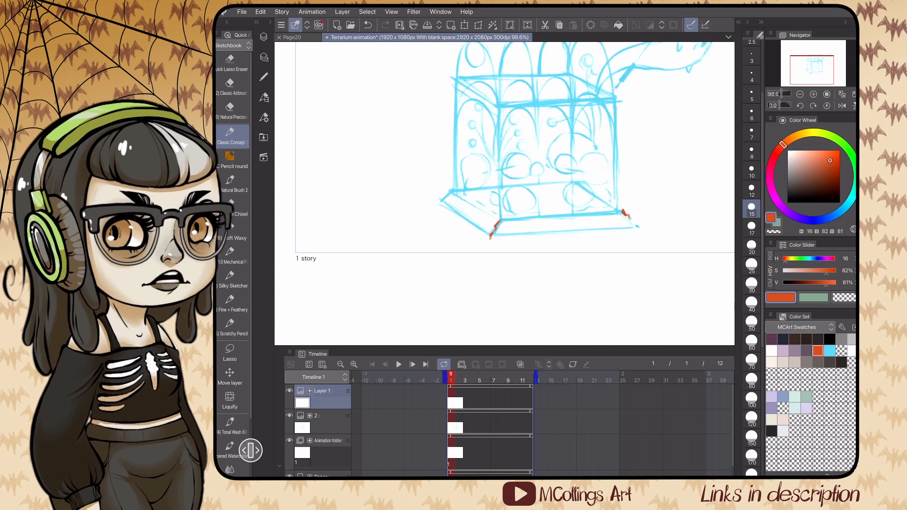
mouse_move(494, 237)
left_mouse_down()
mouse_move(636, 229)
mouse_move(573, 224)
mouse_move(630, 218)
left_mouse_up()
mouse_move(438, 203)
left_mouse_down()
mouse_move(490, 238)
mouse_move(495, 230)
left_mouse_up()
left_click_drag(445, 196, 473, 214)
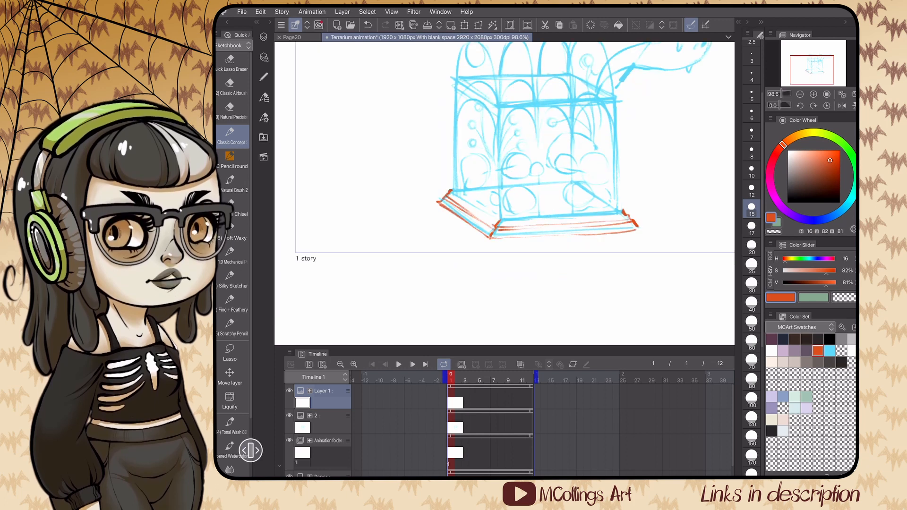
scroll(504, 194, "up", 1)
left_click_drag(482, 250, 606, 214)
left_click_drag(438, 236, 482, 250)
Step: Draw the row of pointed arches with small diamond finials along the upper part of the terrarium's front and side walls
scroll(504, 194, "up", 1)
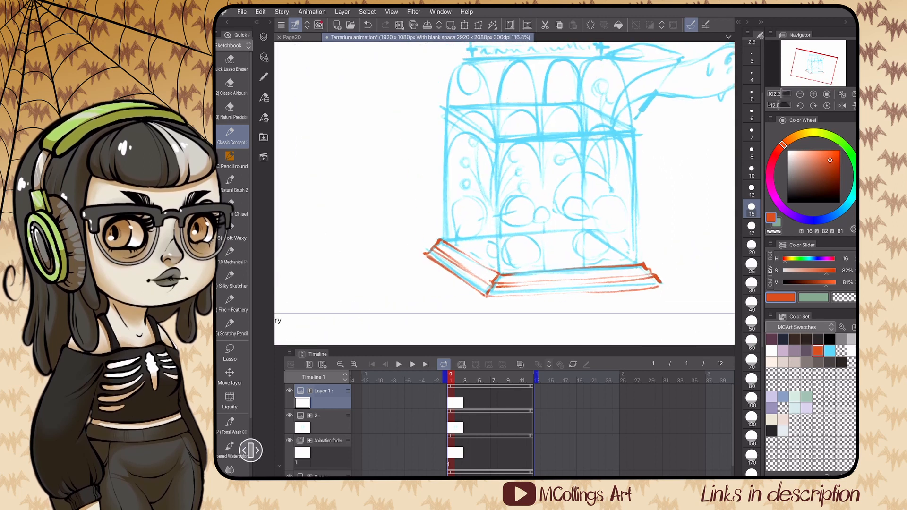
mouse_move(442, 157)
left_mouse_down()
mouse_move(444, 167)
mouse_move(456, 136)
mouse_move(499, 193)
mouse_move(502, 171)
mouse_move(542, 182)
mouse_move(498, 141)
left_mouse_up()
left_click_drag(498, 141, 542, 139)
left_click_drag(542, 139, 544, 192)
left_click_drag(584, 170, 584, 184)
left_click_drag(584, 165, 585, 184)
mouse_move(634, 166)
left_mouse_down()
mouse_move(636, 185)
mouse_move(634, 168)
left_mouse_up()
left_click_drag(636, 131, 635, 168)
scroll(504, 193, "up", 1)
left_click_drag(518, 221, 552, 192)
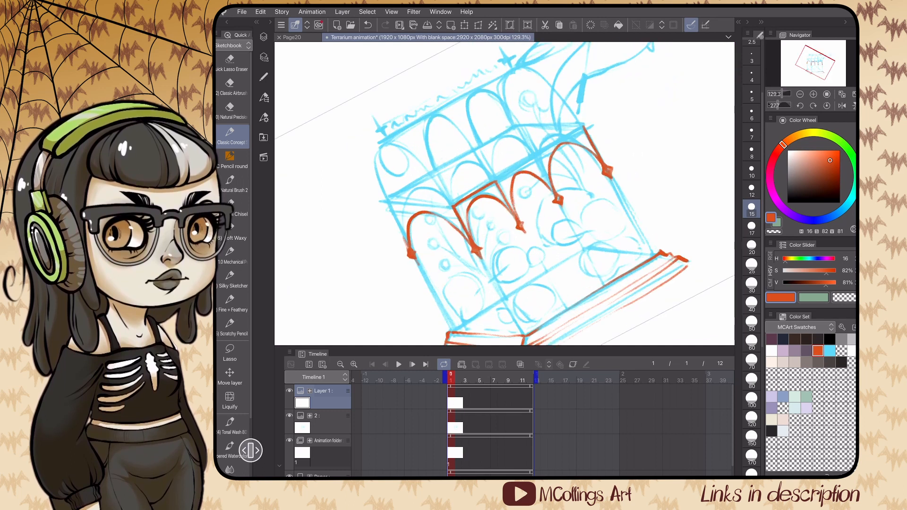
Step: Draw a thick double rail above the front arches of the terrarium
left_click_drag(496, 181, 585, 129)
left_click_drag(536, 158, 558, 197)
left_click_drag(454, 205, 577, 130)
left_click_drag(511, 173, 583, 130)
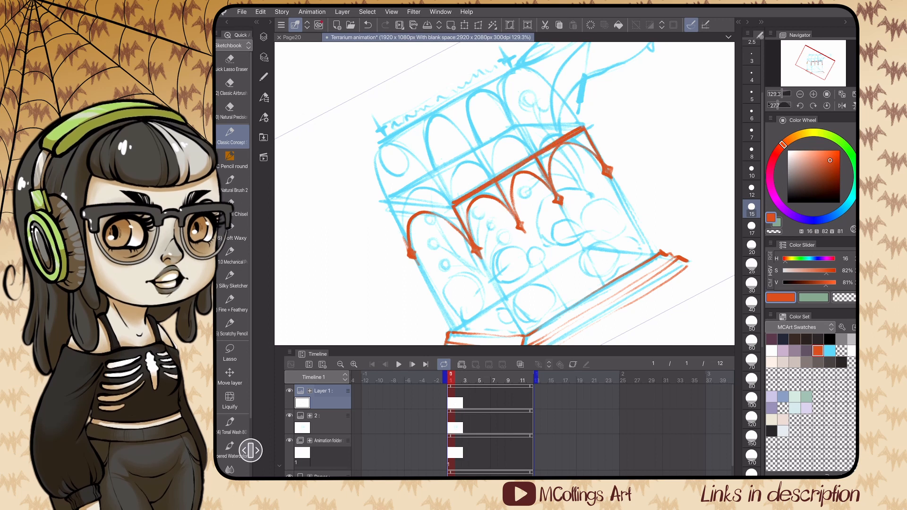
left_click_drag(452, 208, 449, 201)
left_click_drag(450, 202, 583, 124)
Step: Draw the rail above the terrarium's left side and its outer left vertical edge
scroll(505, 194, "up", 2)
left_click_drag(402, 117, 454, 174)
left_click_drag(403, 110, 457, 164)
mouse_move(396, 105)
left_mouse_down()
mouse_move(426, 167)
mouse_move(428, 236)
left_mouse_up()
scroll(504, 193, "down", 2)
scroll(504, 194, "down", 1)
scroll(505, 194, "up", 1)
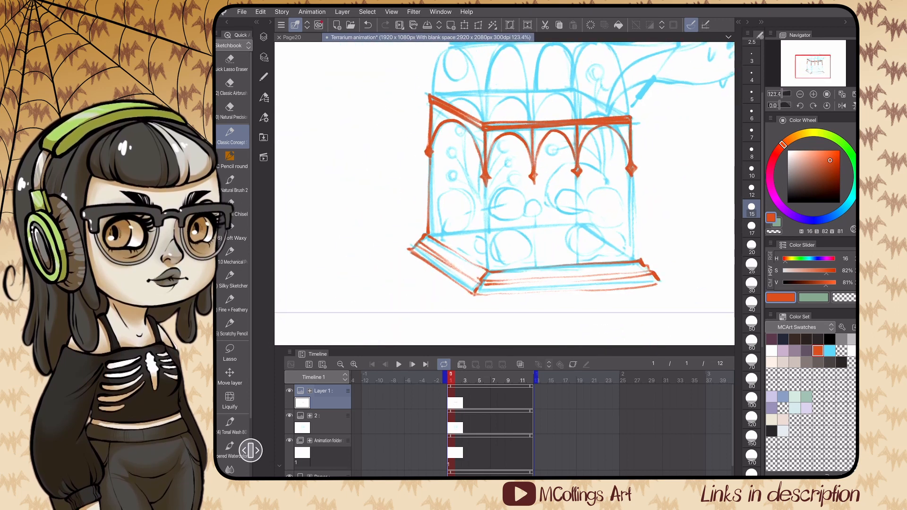
Step: Extend the vertical bars from the front arch finials down to the terrarium's base
left_click_drag(486, 184, 487, 272)
left_click_drag(533, 182, 538, 269)
left_click_drag(578, 177, 582, 264)
left_click_drag(631, 179, 635, 260)
scroll(504, 194, "down", 1)
scroll(504, 194, "up", 1)
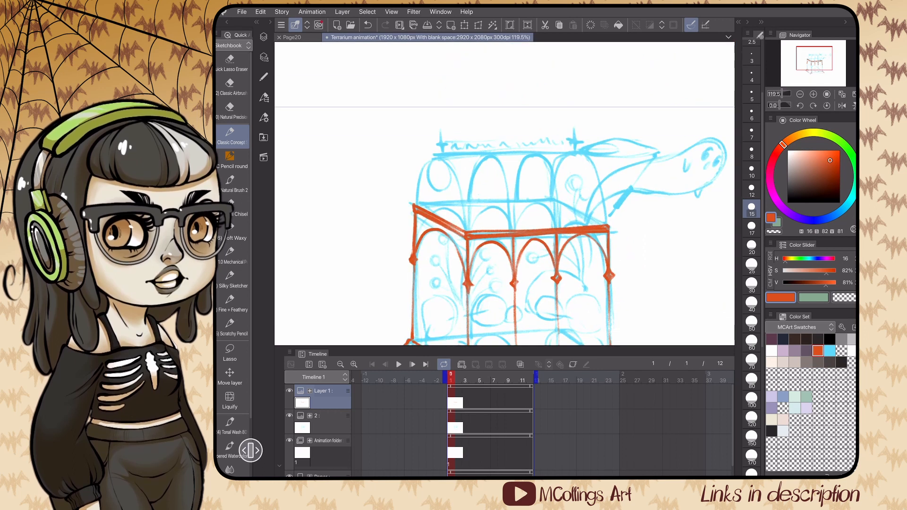
Step: Draw the left end of the terrarium roof as a curved arch with an oval window
mouse_move(415, 204)
left_mouse_down()
mouse_move(456, 179)
mouse_move(465, 231)
left_mouse_up()
mouse_move(428, 163)
left_mouse_down()
mouse_move(443, 193)
mouse_move(450, 165)
left_mouse_up()
left_click_drag(434, 154, 435, 155)
scroll(504, 194, "up", 1)
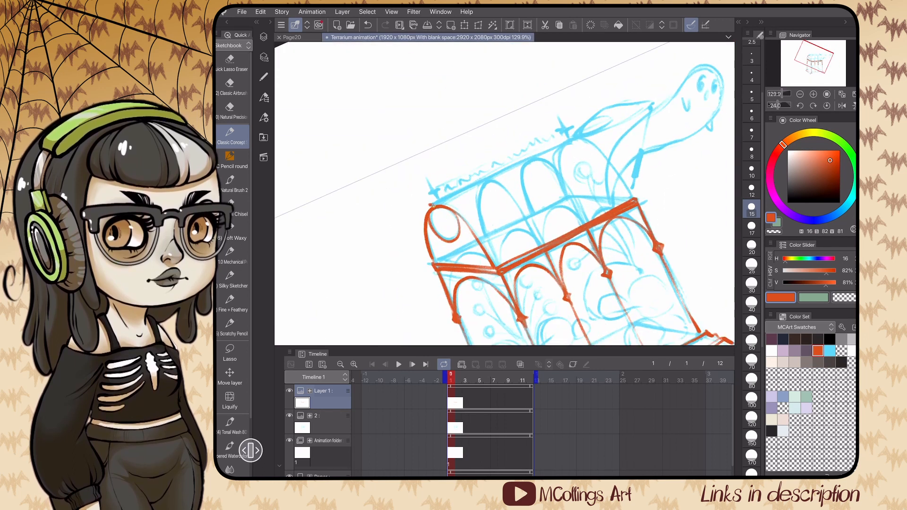
Step: Draw the roof ridge, the arches along the roof front and the rim rail on the terrarium's right side
left_click_drag(432, 194, 577, 139)
scroll(504, 194, "up", 2)
mouse_move(470, 105)
left_mouse_down()
mouse_move(505, 163)
mouse_move(506, 194)
left_mouse_up()
left_click_drag(475, 103, 454, 156)
mouse_move(513, 152)
left_mouse_down()
mouse_move(543, 94)
mouse_move(565, 192)
left_mouse_up()
mouse_move(565, 148)
left_mouse_down()
mouse_move(611, 123)
mouse_move(628, 189)
left_mouse_up()
scroll(505, 194, "up", 2)
mouse_move(489, 121)
left_mouse_down()
mouse_move(540, 200)
mouse_move(526, 185)
mouse_move(533, 197)
left_mouse_up()
scroll(504, 194, "down", 3)
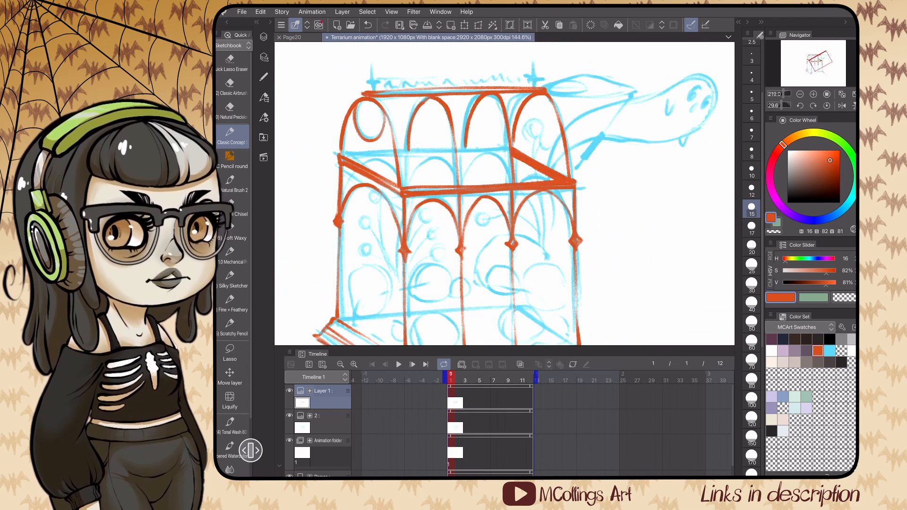
Step: Draw the back rail of the rim, with a rear vertical bar and small arches behind the front opening
mouse_move(394, 249)
left_mouse_down()
mouse_move(534, 165)
mouse_move(499, 190)
left_mouse_up()
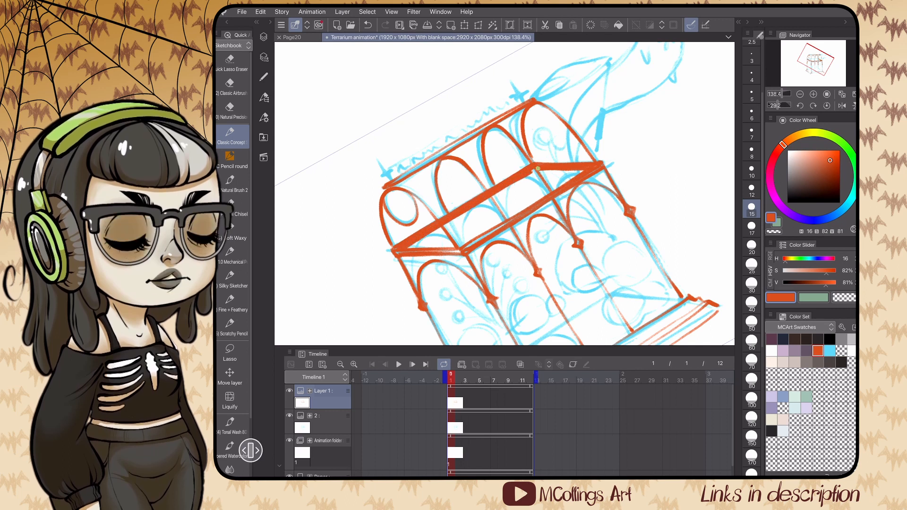
scroll(504, 194, "up", 1)
left_click_drag(510, 132, 513, 291)
scroll(504, 194, "down", 1)
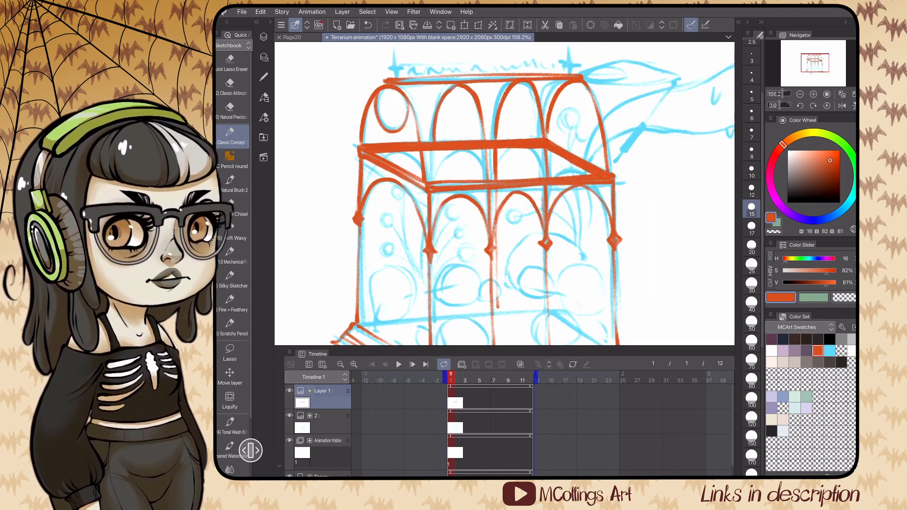
left_click_drag(500, 170, 545, 162)
scroll(504, 194, "down", 1)
left_click_drag(497, 176, 544, 172)
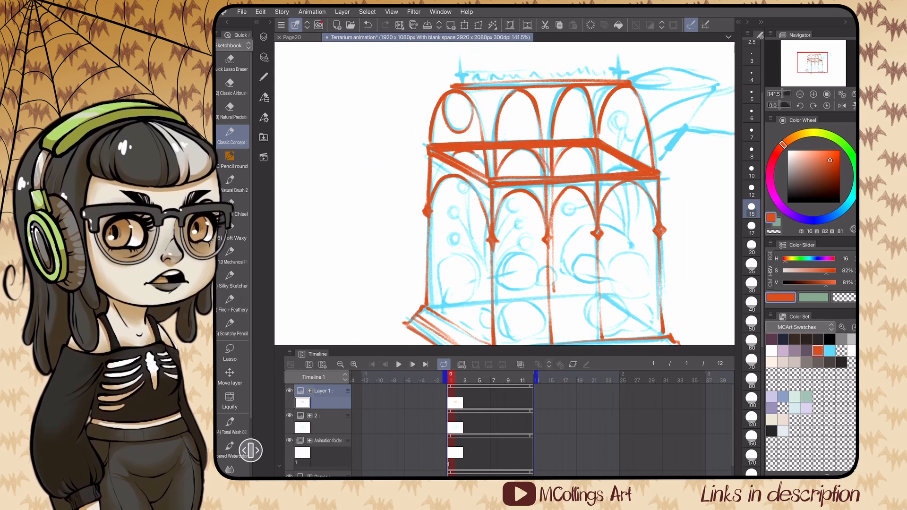
scroll(504, 194, "down", 3)
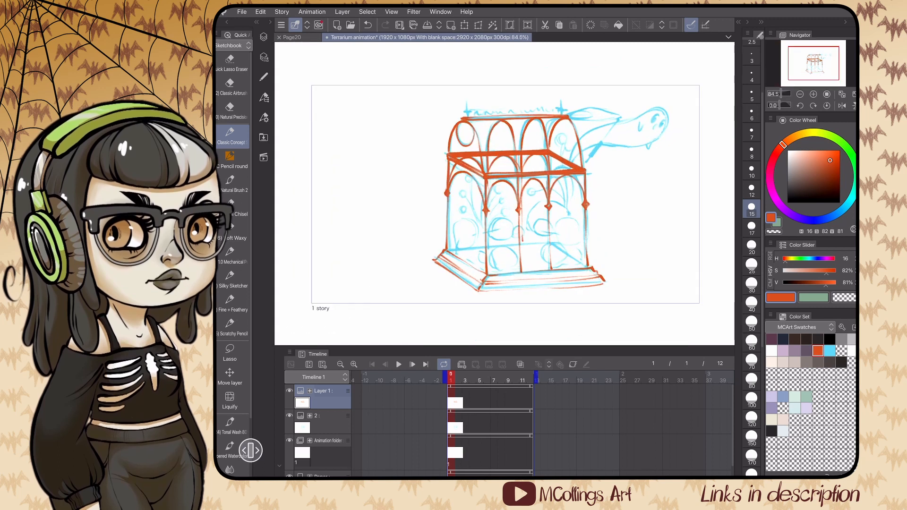
Step: Draw spiked finials at both ends of the roof ridge and a scalloped trim between them
scroll(504, 194, "up", 3)
left_click_drag(401, 128, 408, 149)
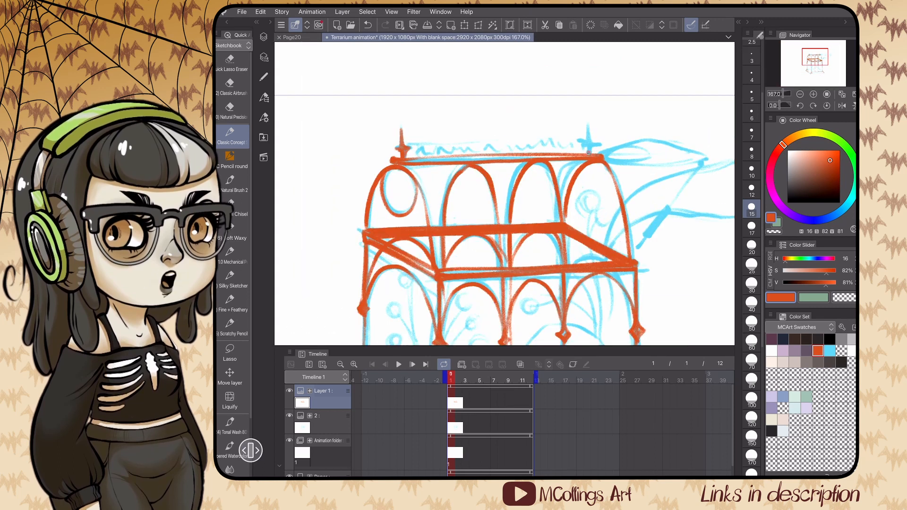
left_click_drag(588, 128, 589, 150)
scroll(504, 194, "down", 1)
left_click_drag(427, 218, 546, 139)
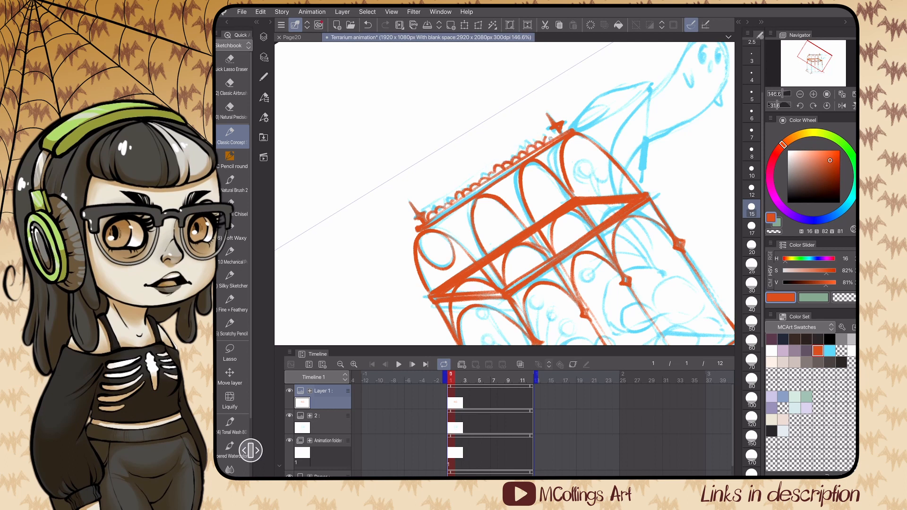
Step: Draw the bushy plants and rocks inside the terrarium in orange over the blue guides
scroll(505, 194, "down", 2)
mouse_move(423, 255)
left_mouse_down()
mouse_move(421, 238)
mouse_move(452, 234)
mouse_move(443, 260)
mouse_move(426, 251)
mouse_move(452, 282)
mouse_move(486, 262)
mouse_move(492, 285)
left_mouse_up()
left_click_drag(559, 282, 572, 264)
left_click_drag(561, 258, 571, 237)
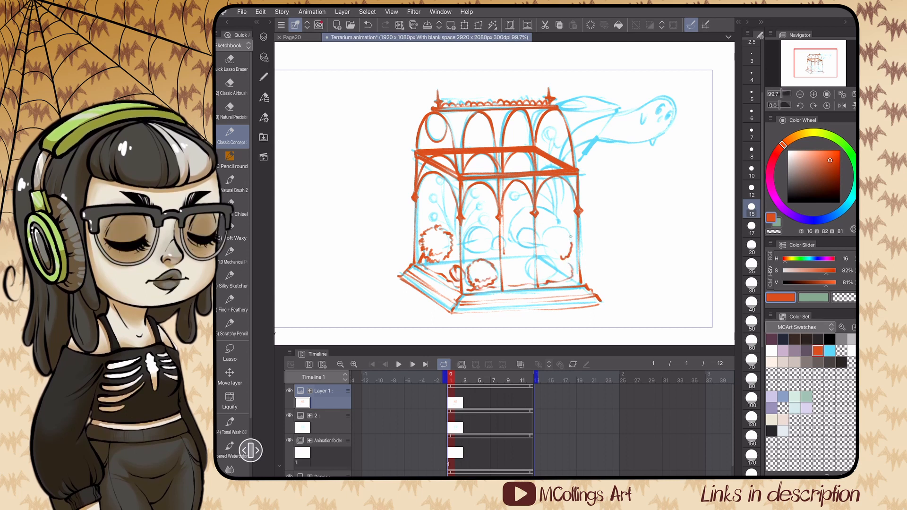
mouse_move(530, 273)
left_mouse_down()
mouse_move(555, 268)
mouse_move(527, 269)
mouse_move(552, 267)
mouse_move(585, 234)
mouse_move(516, 249)
left_mouse_up()
scroll(504, 194, "up", 2)
mouse_move(561, 199)
left_mouse_down()
mouse_move(609, 212)
mouse_move(550, 224)
left_mouse_up()
mouse_move(596, 202)
left_mouse_down()
mouse_move(586, 223)
mouse_move(592, 210)
left_mouse_up()
scroll(505, 193, "down", 1)
left_click_drag(548, 230, 559, 231)
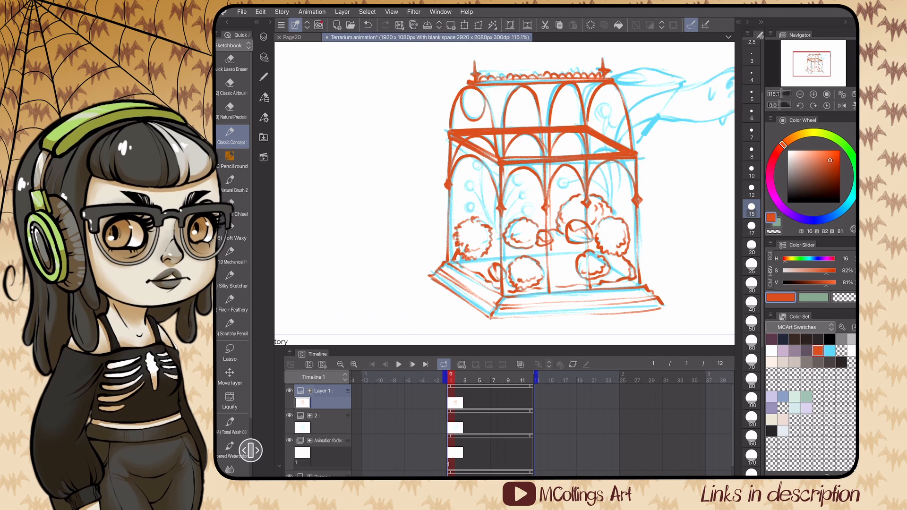
Step: Draw the open roof panel with its arched window and support bar on the terrarium's right side
scroll(504, 194, "down", 3)
scroll(505, 194, "up", 2)
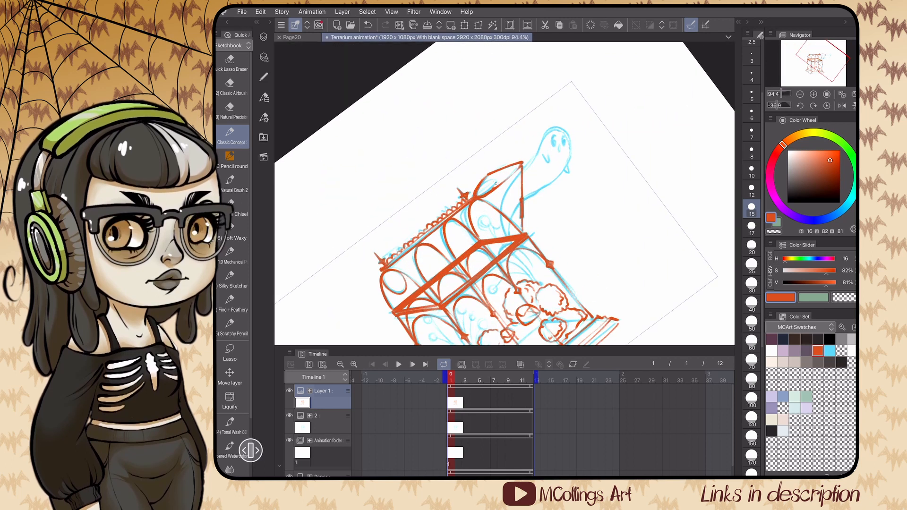
left_click_drag(497, 183, 479, 190)
scroll(505, 193, "down", 1)
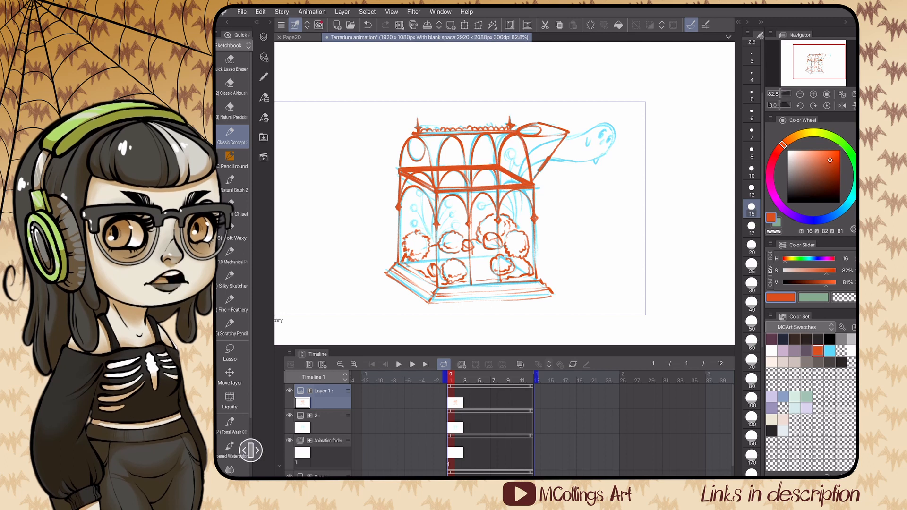
Step: Add a new layer above the terrarium lines and trace the escaping ghost and its face on it in orange
scroll(504, 194, "down", 1)
left_click(264, 37)
left_click(294, 57)
left_click(264, 37)
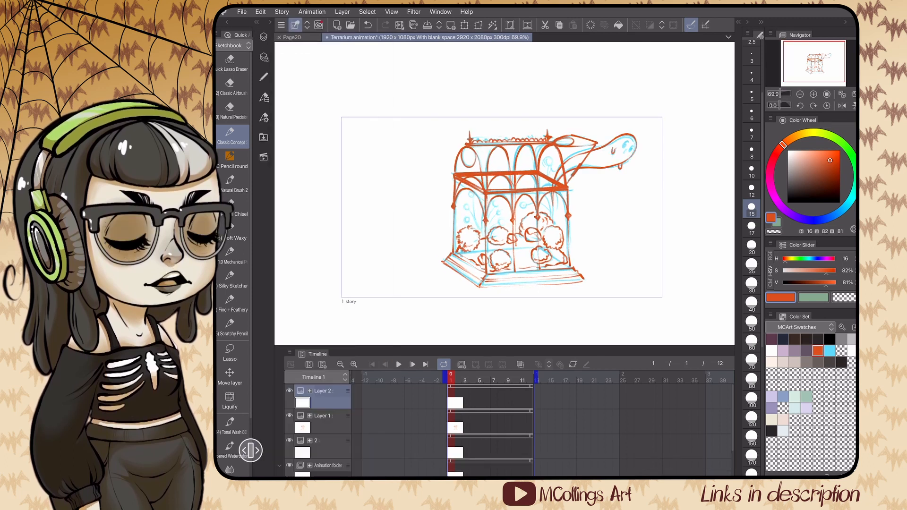
scroll(505, 194, "down", 1)
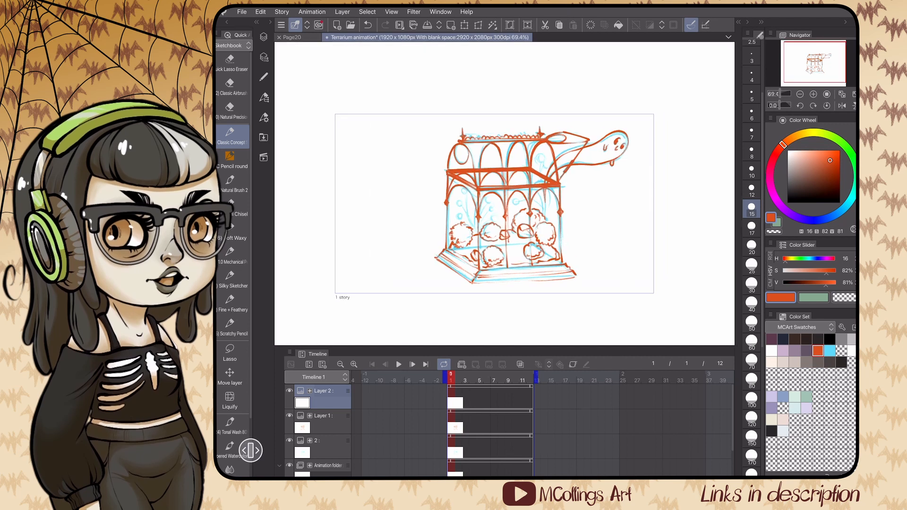
scroll(505, 194, "down", 1)
Step: Hide the blue sketch and the ghost layer to check the terrarium lines alone, and show the ghost again
left_click(264, 37)
left_click(283, 128)
left_click(283, 77)
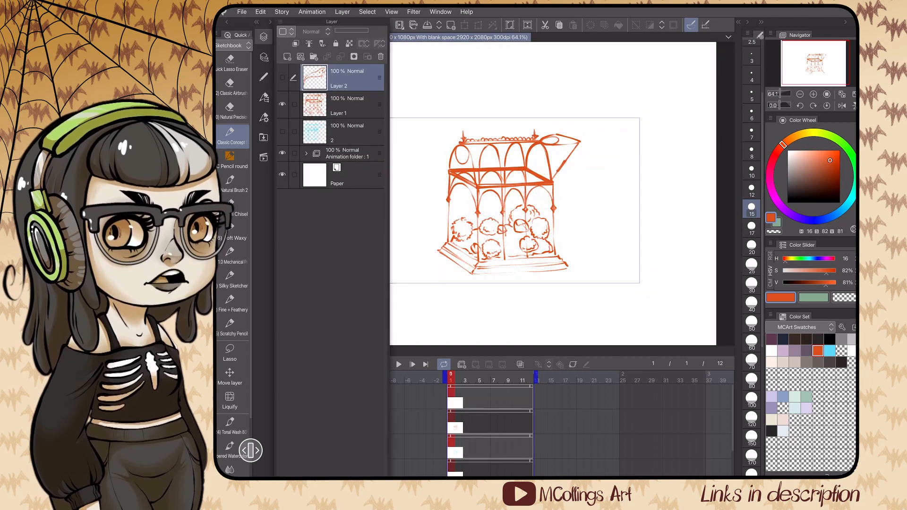
left_click(283, 77)
left_click(264, 37)
Step: Show the blue sketch layer again and select Layer 1 with the terrarium lines
left_click(263, 37)
left_click(283, 128)
left_click(345, 103)
left_click(263, 37)
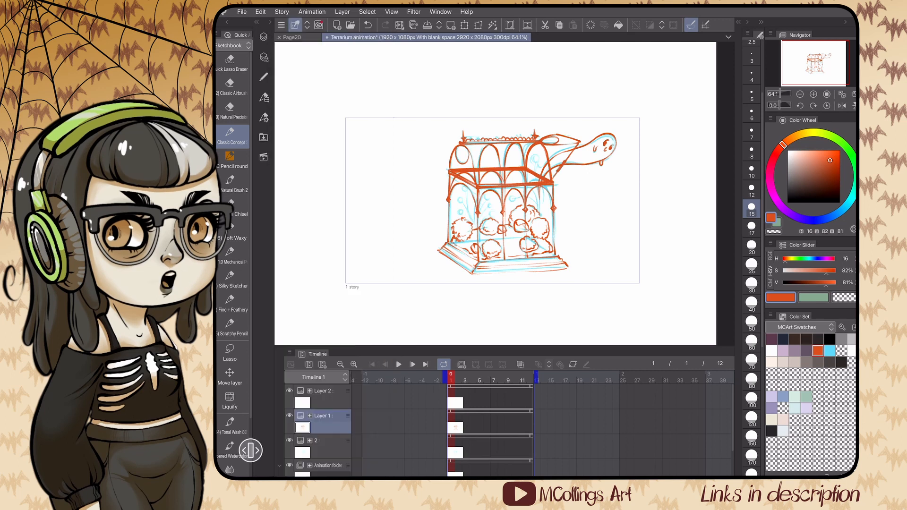
Step: Hide the blue sketch layer so that only the orange drawing is shown
scroll(504, 194, "up", 3)
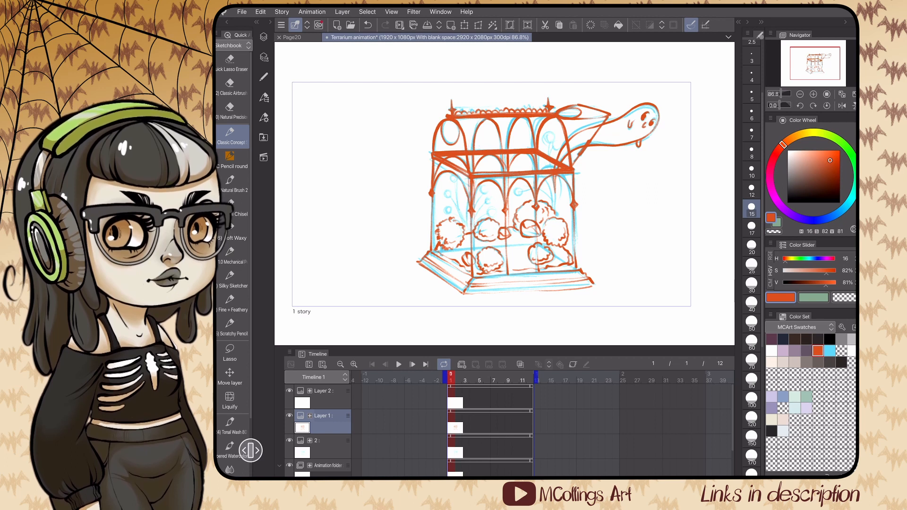
scroll(492, 194, "down", 2)
scroll(467, 180, "up", 1)
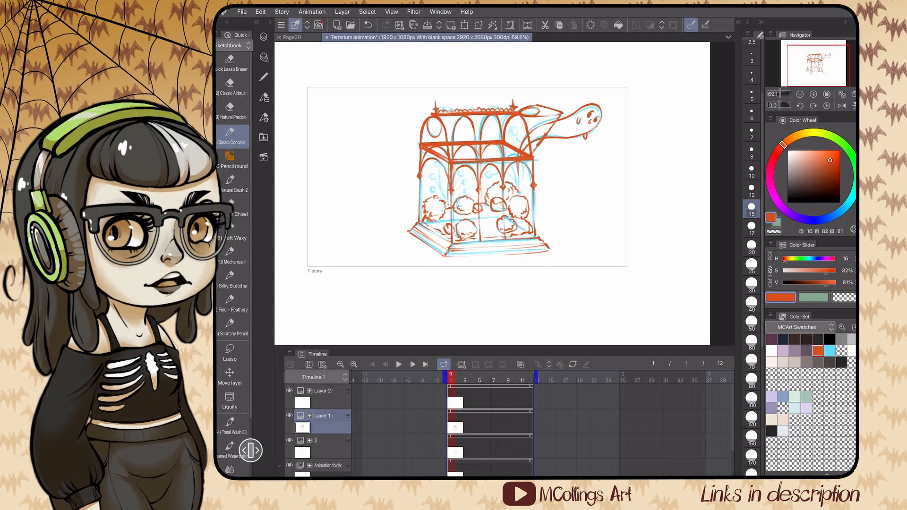
left_click(263, 37)
left_click(282, 131)
left_click(264, 37)
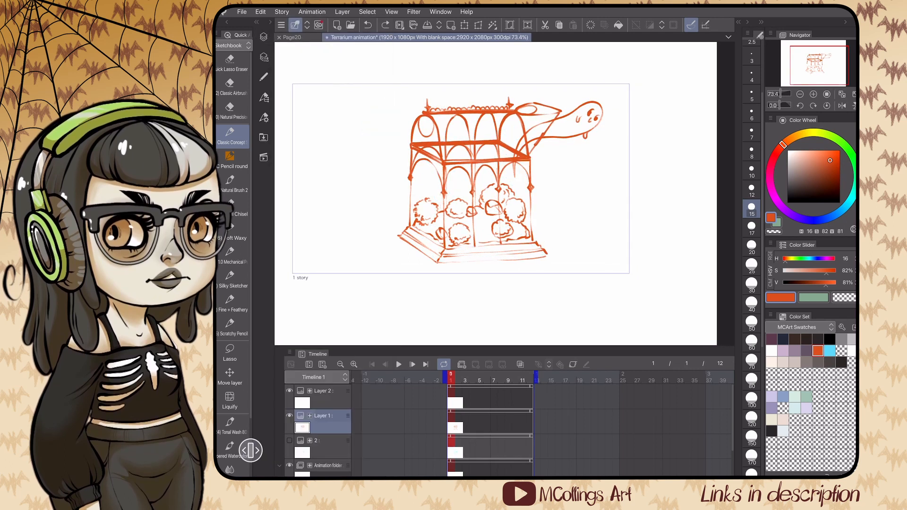
Step: Mirror the canvas view horizontally back and forth to check the drawing, and open the layer list
left_click(842, 106)
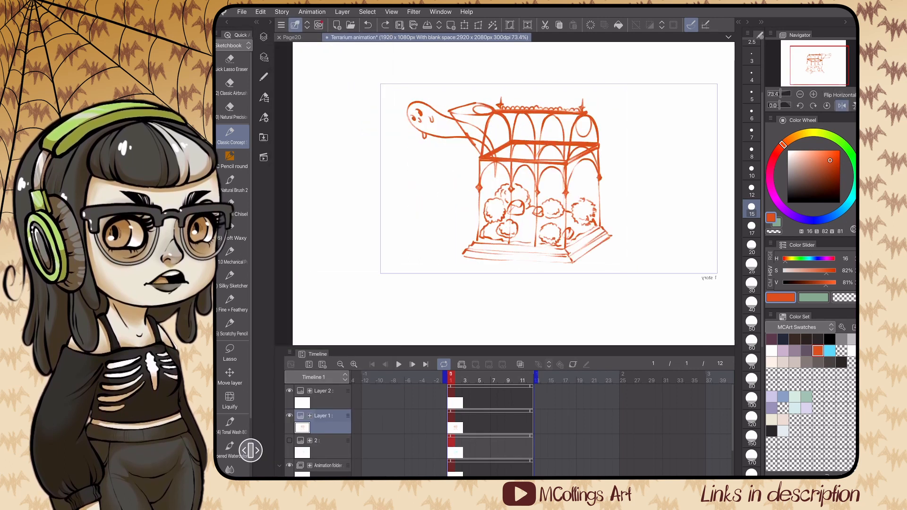
left_click(842, 105)
left_click(842, 106)
left_click(264, 37)
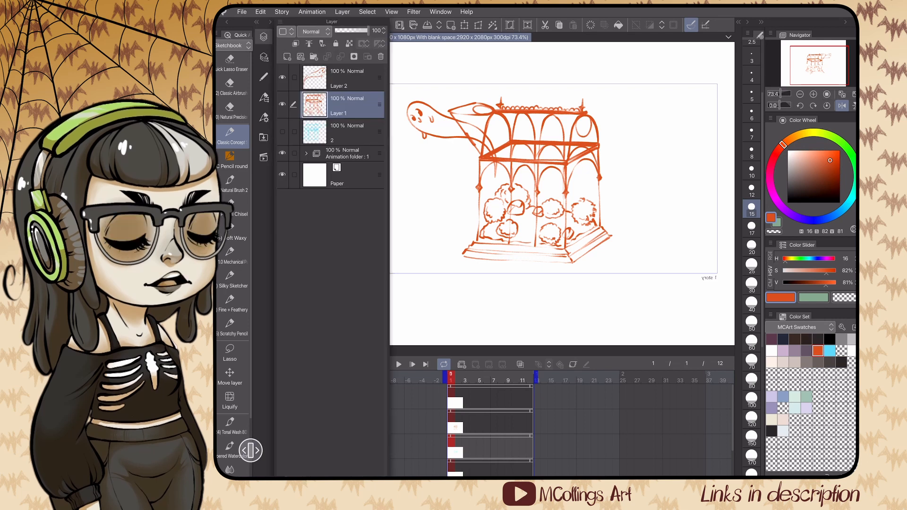
Step: Distort the terrarium lines on Layer 1 slightly with Free Transform to correct their perspective
left_click(263, 37)
left_click(478, 25)
left_click_drag(530, 97, 526, 97)
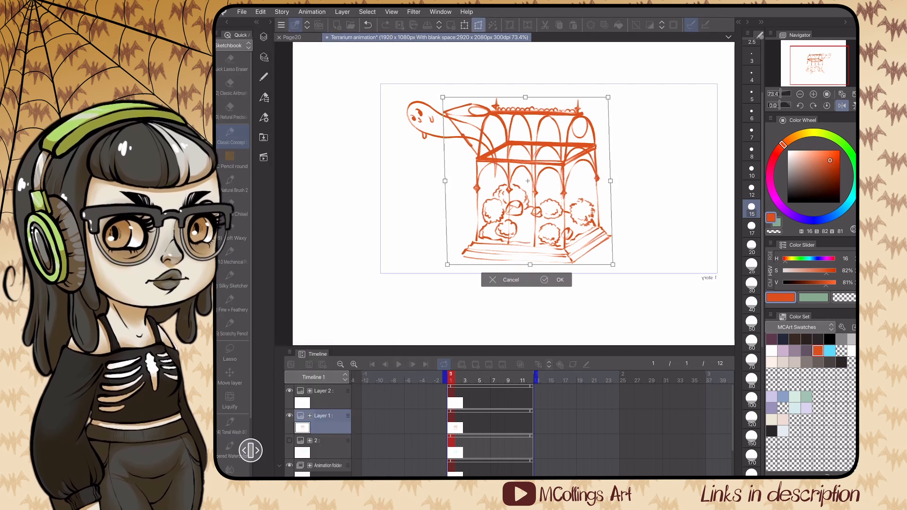
left_click(559, 280)
Step: Select the ghost on Layer 2, scale it down slightly and move it closer to the terrarium
left_click(264, 37)
left_click(348, 77)
left_click(264, 37)
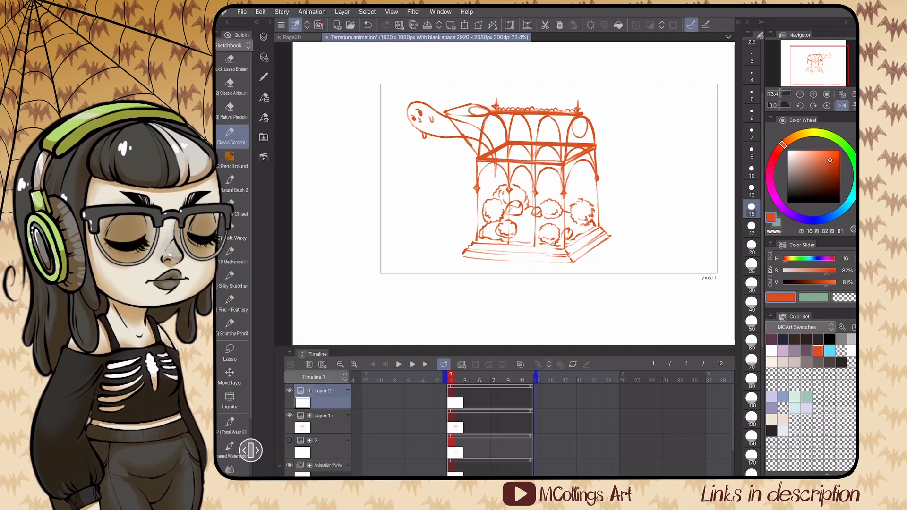
left_click(465, 25)
left_click_drag(515, 90, 522, 99)
left_click_drag(444, 156, 450, 161)
left_click(483, 205)
Step: Distort and flatten the ghost slightly, and flip the mirrored canvas view back to normal
left_click(478, 25)
left_click_drag(500, 190, 511, 185)
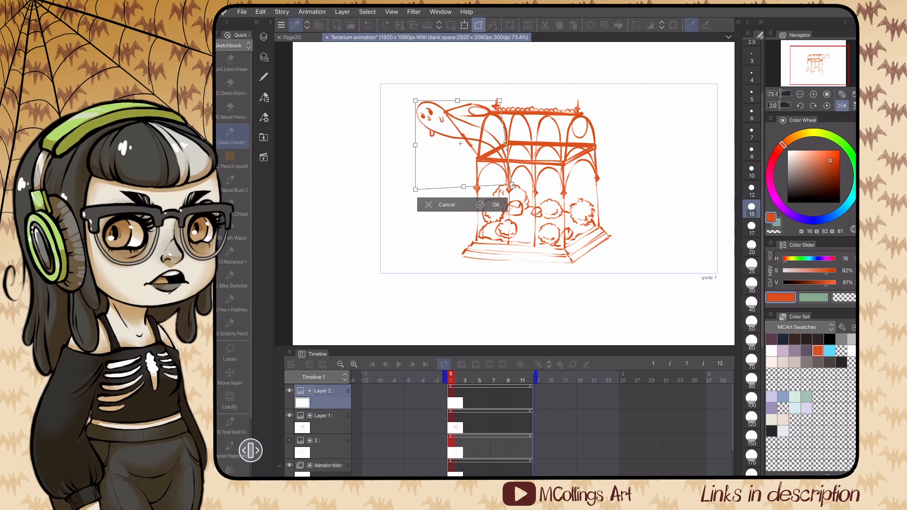
left_click(495, 205)
left_click(464, 25)
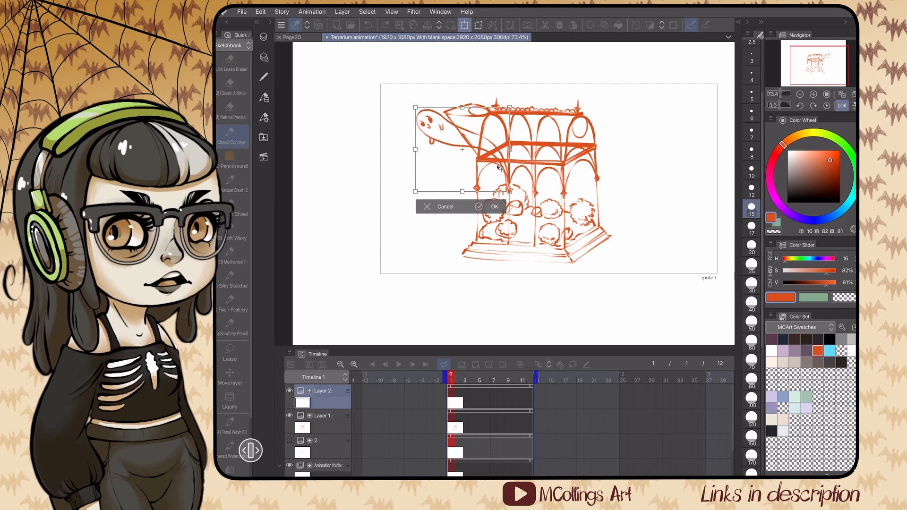
left_click(494, 206)
left_click(842, 105)
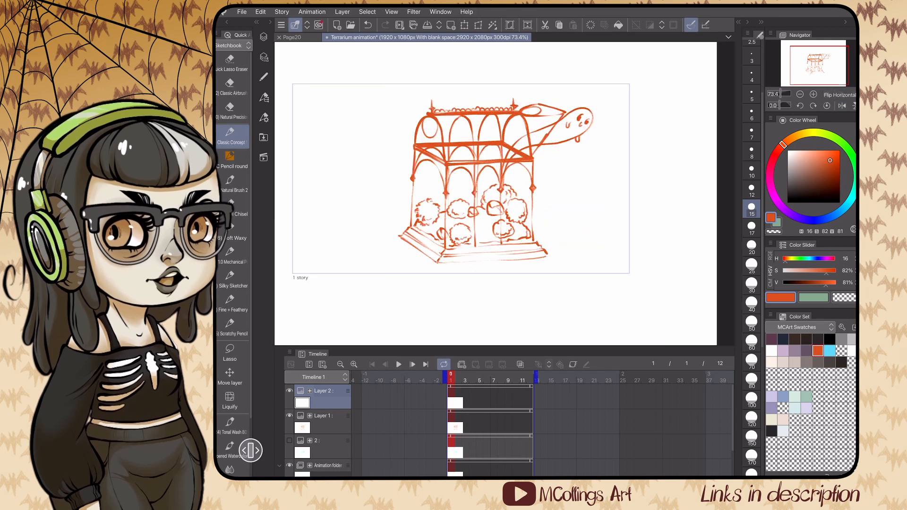
Step: Select Layer 1 together with Layer 2 and transform the terrarium and ghost as one drawing
scroll(501, 189, "down", 1)
scroll(501, 189, "up", 1)
left_click(264, 37)
left_click(294, 105)
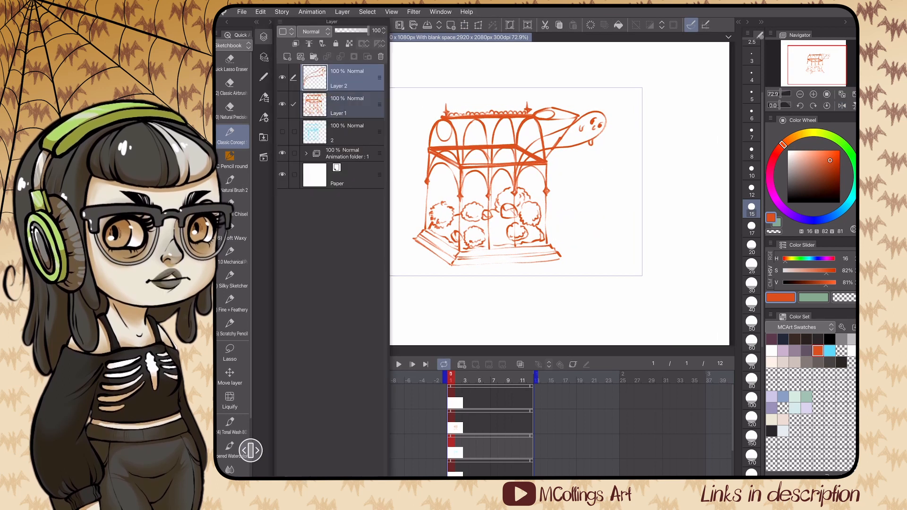
left_click(465, 25)
left_click_drag(510, 189, 483, 184)
key("Return")
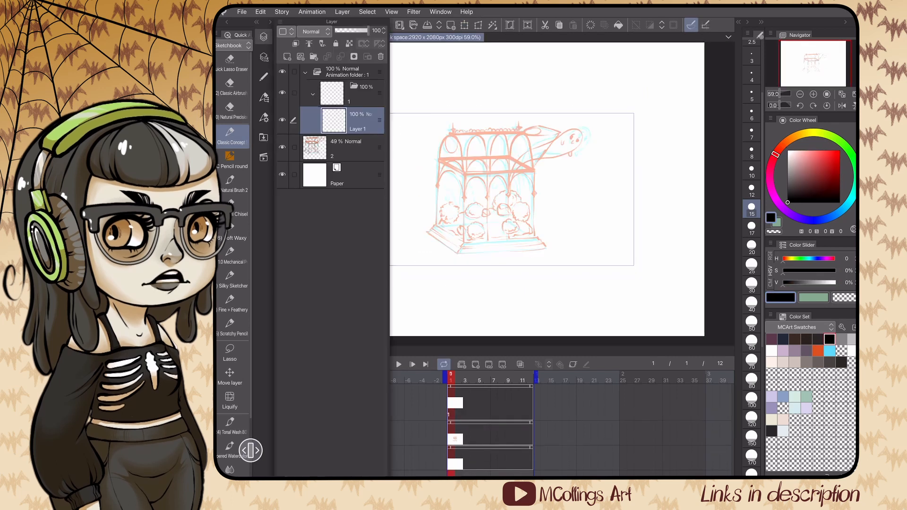
Step: Ink the terrarium's left end arch, the outer posts and the front rail in black over the faded sketch
left_click(264, 37)
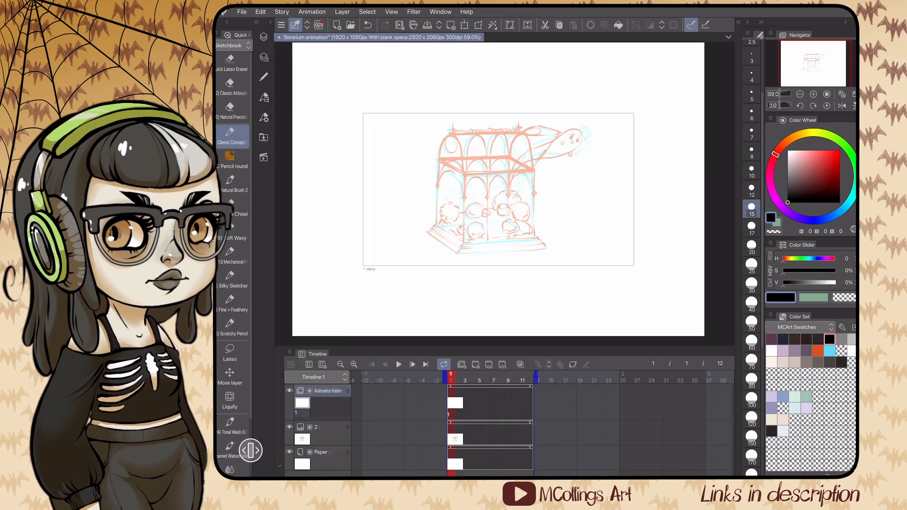
scroll(453, 173, "up", 5)
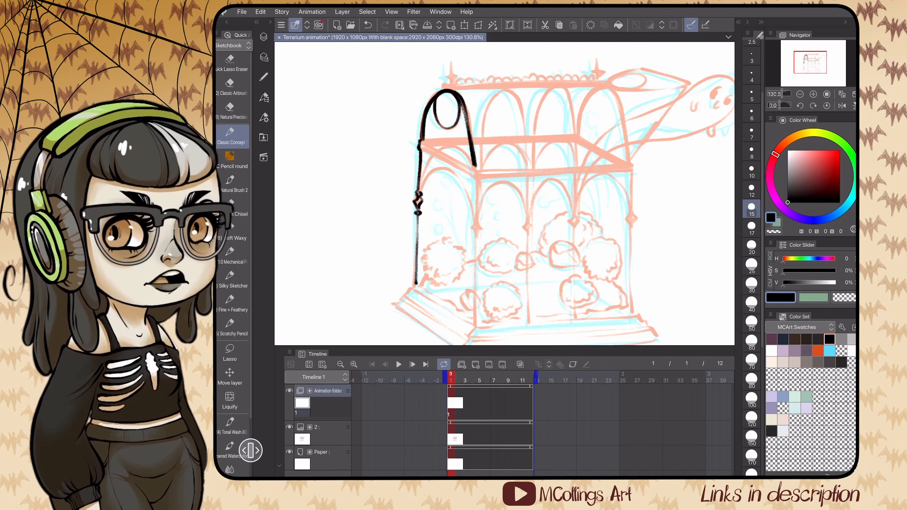
scroll(473, 142, "up", 2)
left_click_drag(390, 84, 423, 160)
scroll(472, 189, "down", 2)
left_click_drag(414, 224, 563, 149)
mouse_move(417, 234)
left_mouse_down()
mouse_move(566, 157)
mouse_move(575, 186)
left_mouse_up()
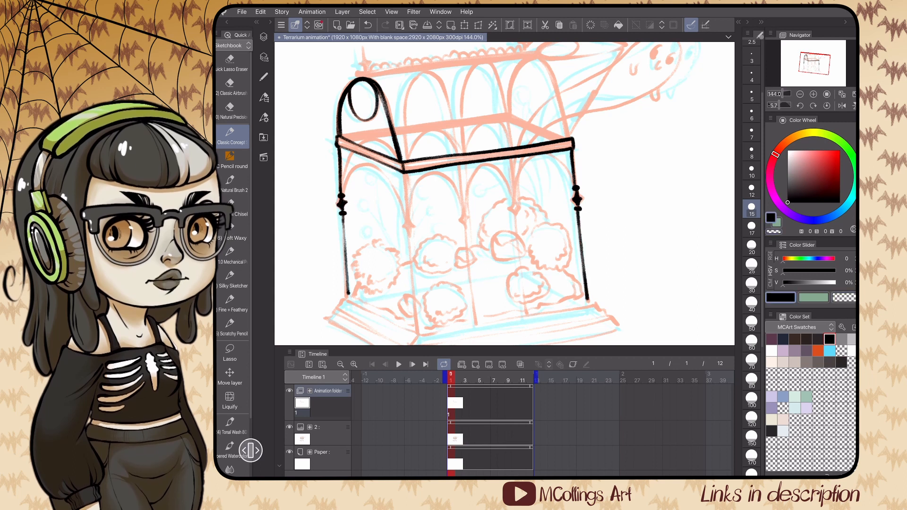
Step: Ink the vertical posts along the terrarium's front from the rail down to the base
scroll(473, 189, "up", 1)
left_click_drag(438, 148, 458, 326)
left_click_drag(499, 139, 521, 318)
left_click_drag(560, 134, 579, 305)
Step: Ink the small diamond-shaped ornaments with beads on the terrarium's front posts
scroll(473, 189, "up", 1)
left_click_drag(521, 148, 525, 148)
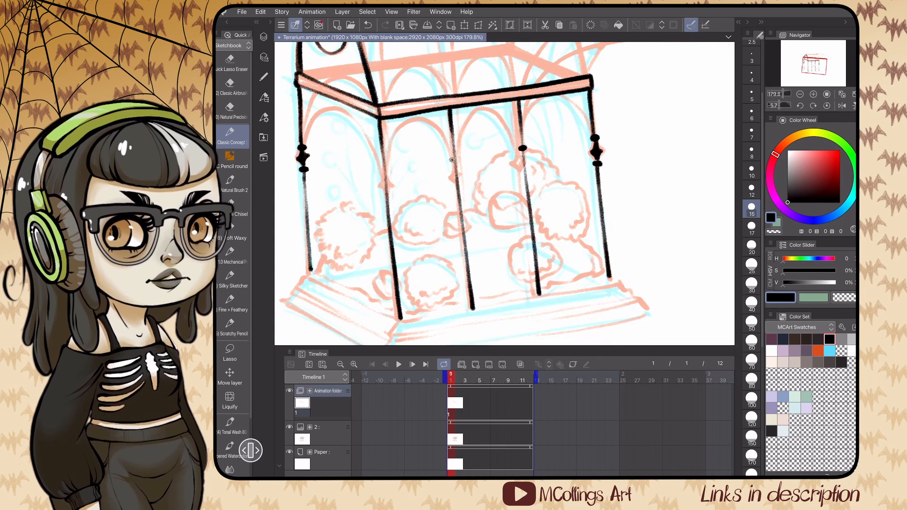
left_click_drag(451, 161, 456, 160)
left_click_drag(380, 171, 384, 169)
left_click_drag(385, 173, 389, 192)
left_click_drag(455, 163, 457, 180)
mouse_move(524, 152)
left_mouse_down()
mouse_move(524, 175)
mouse_move(571, 132)
mouse_move(623, 156)
left_mouse_up()
Step: Ink the arches between the posts under the terrarium's front and side rails
scroll(505, 194, "down", 1)
left_click_drag(503, 154, 562, 163)
mouse_move(440, 166)
left_mouse_down()
mouse_move(468, 126)
mouse_move(502, 164)
left_mouse_up()
scroll(504, 194, "up", 1)
mouse_move(365, 161)
left_mouse_down()
mouse_move(372, 133)
mouse_move(438, 190)
mouse_move(448, 97)
mouse_move(425, 90)
left_mouse_up()
Step: Ink curved roof ribs above the front rail and the large arch at the roof's right end
scroll(505, 194, "down", 2)
scroll(504, 194, "up", 1)
left_click_drag(526, 181, 491, 87)
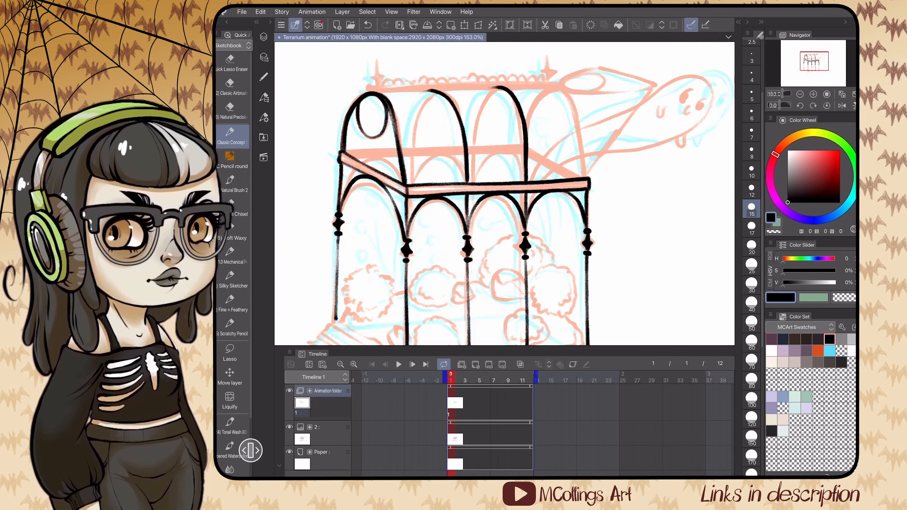
scroll(505, 194, "right", 1)
mouse_move(586, 179)
left_mouse_down()
mouse_move(550, 86)
mouse_move(506, 130)
mouse_move(514, 190)
left_mouse_up()
Step: Ink the right side rail and the double line of the back rail behind the roof arches
left_click_drag(469, 160, 511, 196)
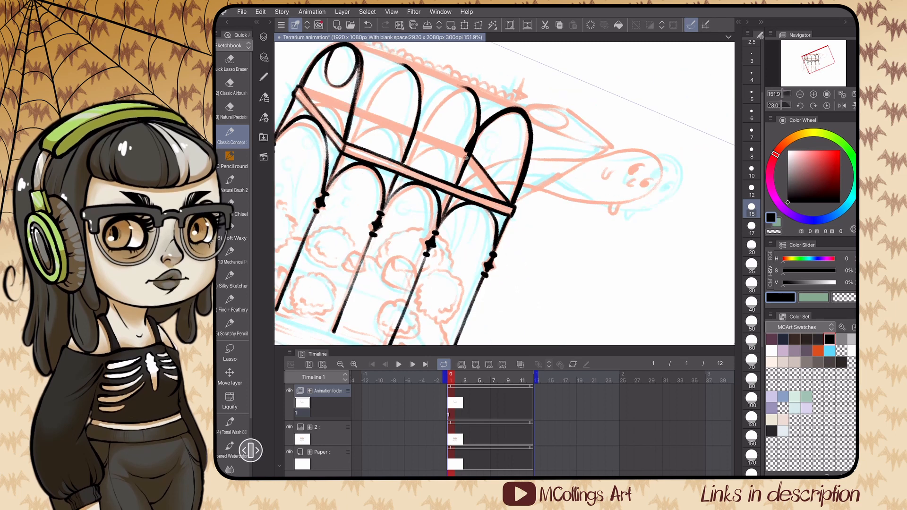
scroll(505, 194, "down", 2)
left_click_drag(412, 250, 519, 178)
left_click_drag(424, 251, 523, 183)
scroll(505, 194, "up", 2)
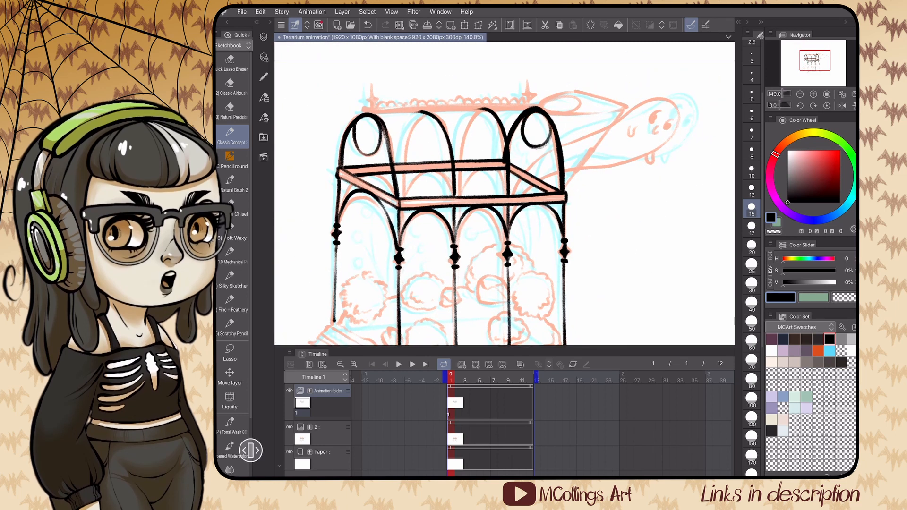
Step: Undo the round window in the right end arch and complete the middle roof arches
key("ctrl+z")
scroll(505, 194, "up", 1)
left_click_drag(419, 109, 390, 170)
scroll(505, 194, "down", 1)
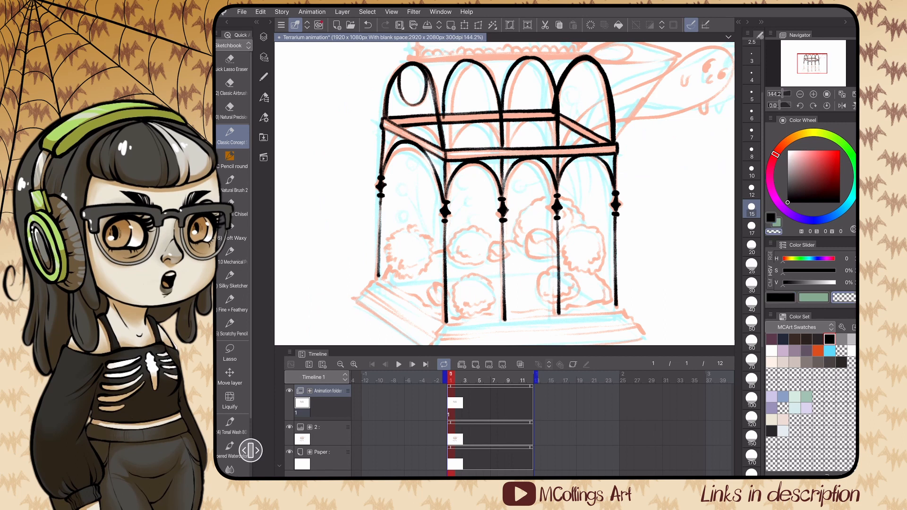
Step: Clean up the left roof arch's overlapping line and ink a thick ridge bar along the top of the roof
scroll(505, 193, "down", 2)
scroll(504, 194, "up", 2)
scroll(430, 137, "down", 1)
left_click_drag(427, 110, 430, 144)
scroll(505, 194, "down", 1)
left_click_drag(374, 255, 496, 164)
left_click_drag(373, 256, 459, 190)
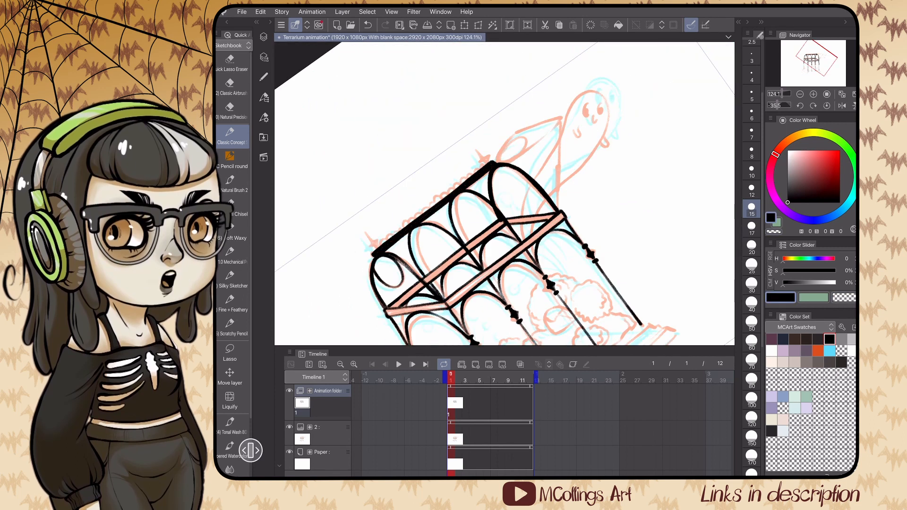
Step: Ink a pointed finial at each end of the ridge and the scalloped trim along it
scroll(505, 194, "up", 2)
left_click_drag(419, 141, 416, 131)
left_click_drag(616, 127, 619, 111)
scroll(505, 194, "down", 1)
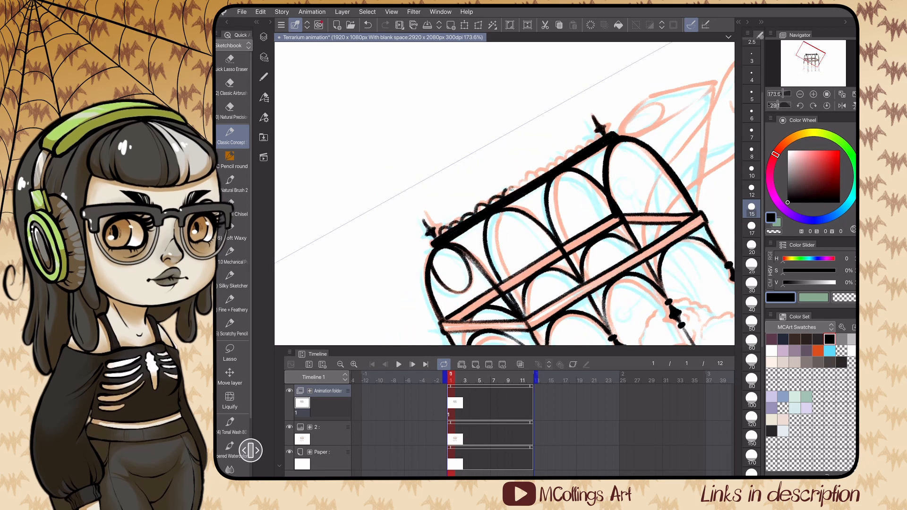
mouse_move(511, 189)
left_mouse_down()
mouse_move(551, 166)
mouse_move(594, 216)
left_mouse_up()
Step: Ink the top edges of the terrarium's base and the stepped profiles at its corners
scroll(505, 194, "down", 3)
scroll(505, 194, "up", 1)
mouse_move(502, 267)
left_mouse_down()
mouse_move(573, 192)
mouse_move(608, 201)
mouse_move(633, 231)
left_mouse_up()
scroll(504, 194, "up", 2)
scroll(504, 193, "down", 1)
left_click_drag(427, 196, 408, 233)
left_click_drag(349, 149, 319, 173)
scroll(504, 194, "down", 2)
key("ctrl+z")
scroll(505, 193, "down", 1)
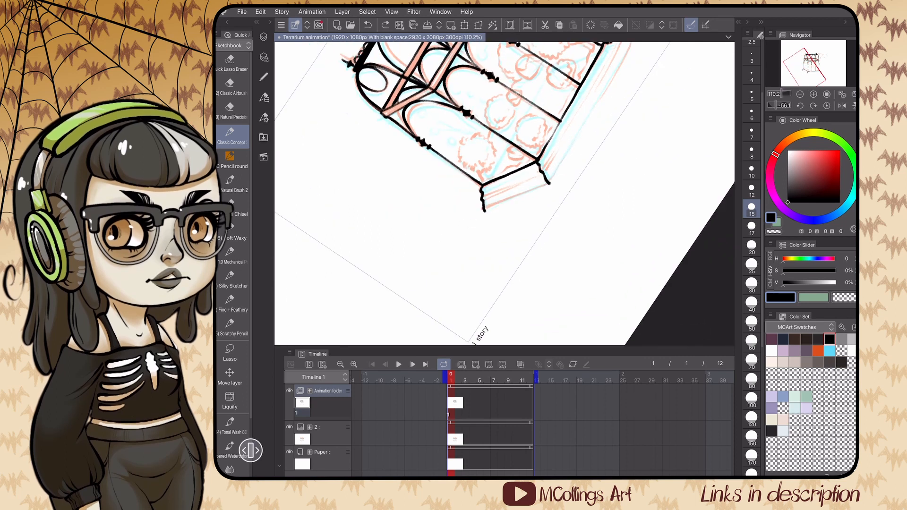
Step: Ink the lower outline of the base along its left side and front
scroll(505, 194, "up", 2)
left_click_drag(445, 190, 536, 152)
left_click_drag(422, 236, 645, 121)
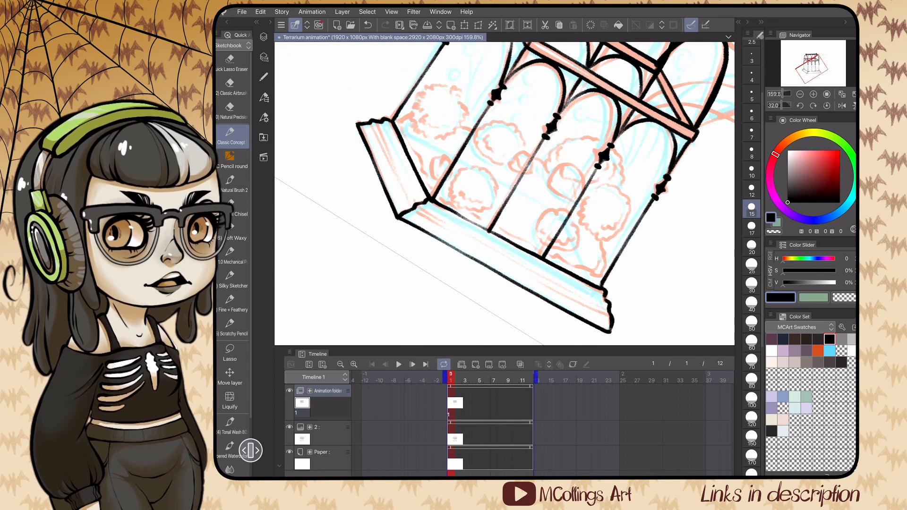
Step: Ink the parallel moulding lines along the front of the base
scroll(505, 194, "down", 1)
scroll(505, 194, "up", 1)
left_click_drag(478, 234, 645, 141)
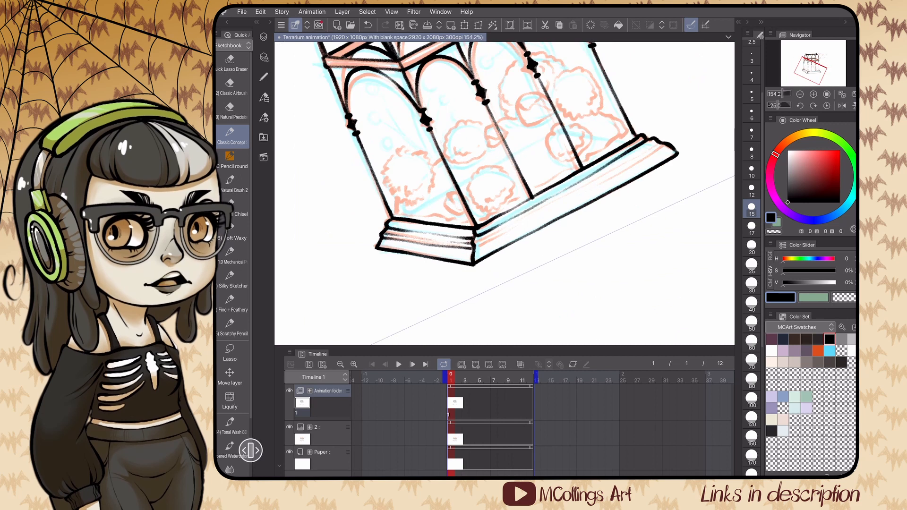
left_click_drag(476, 249, 521, 224)
scroll(505, 194, "down", 3)
Step: Add a new raster layer in the animation folder and move it below the terrarium lines on Layer 1
left_click(264, 37)
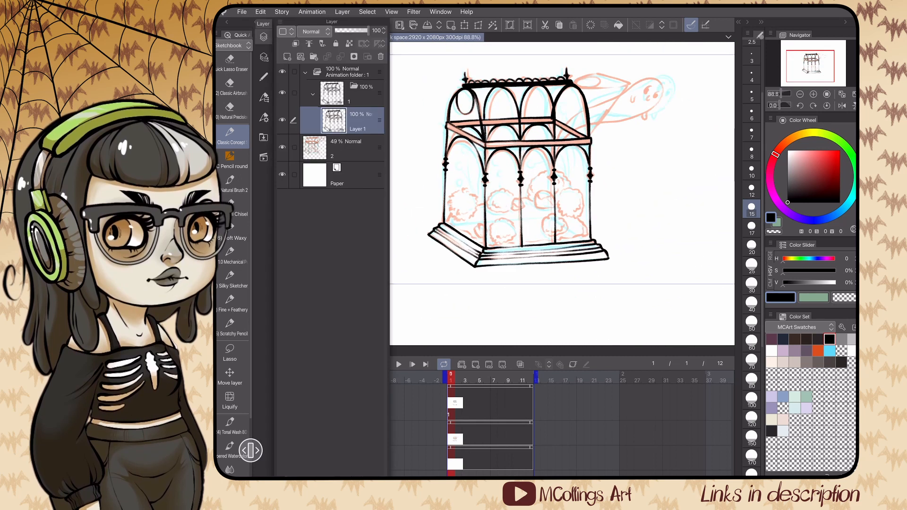
left_click(282, 120)
left_click(282, 120)
left_click(287, 57)
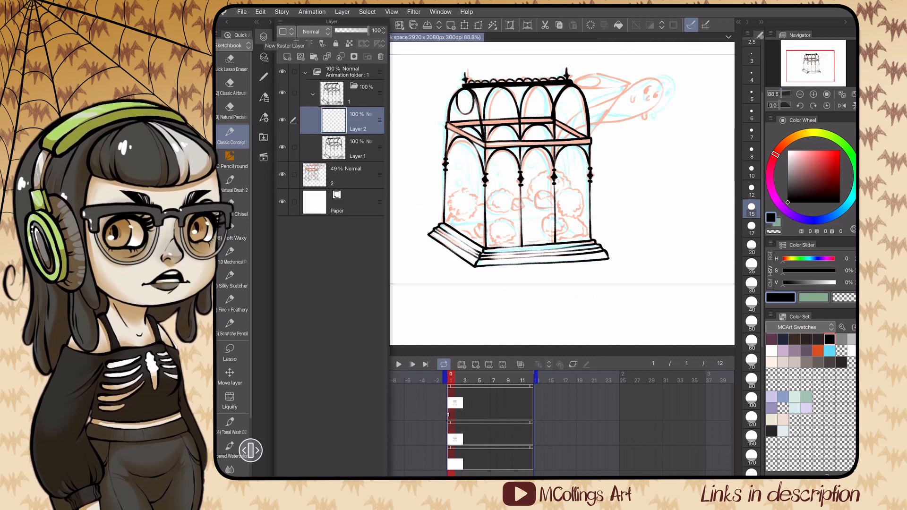
left_click_drag(379, 120, 380, 154)
Step: Ink the uneven ground line inside the terrarium with small round stones along the front
left_click(264, 37)
scroll(505, 194, "up", 3)
left_click_drag(391, 196, 387, 209)
left_click_drag(478, 253, 614, 238)
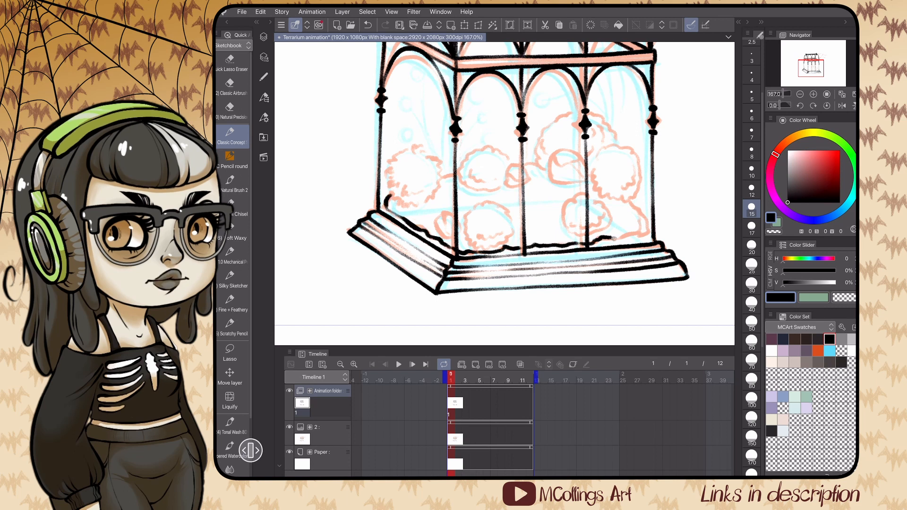
scroll(505, 194, "up", 1)
left_click_drag(655, 211, 656, 212)
left_click_drag(665, 215, 637, 221)
scroll(505, 194, "up", 1)
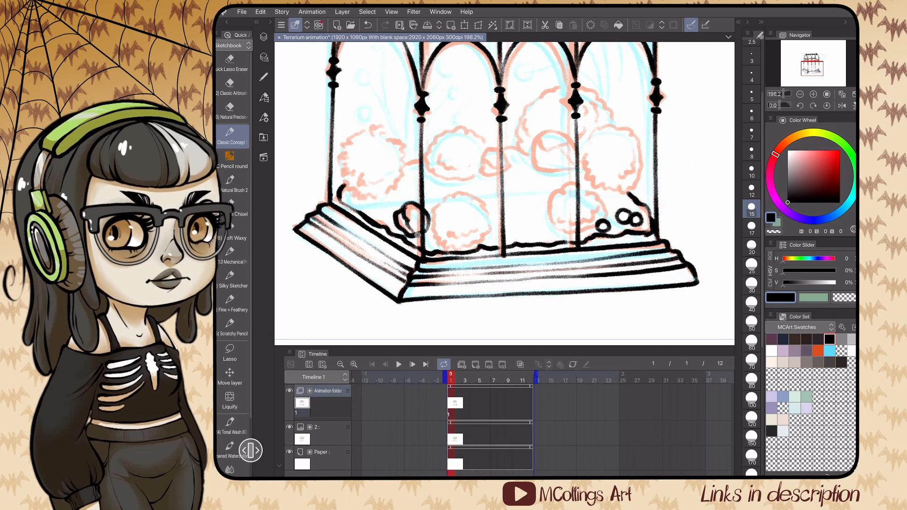
Step: Ink the two faceted rocks in the middle of the terrarium
scroll(505, 193, "up", 1)
mouse_move(510, 158)
left_mouse_down()
mouse_move(563, 146)
mouse_move(591, 153)
left_mouse_up()
left_click_drag(566, 160, 557, 176)
scroll(504, 194, "down", 4)
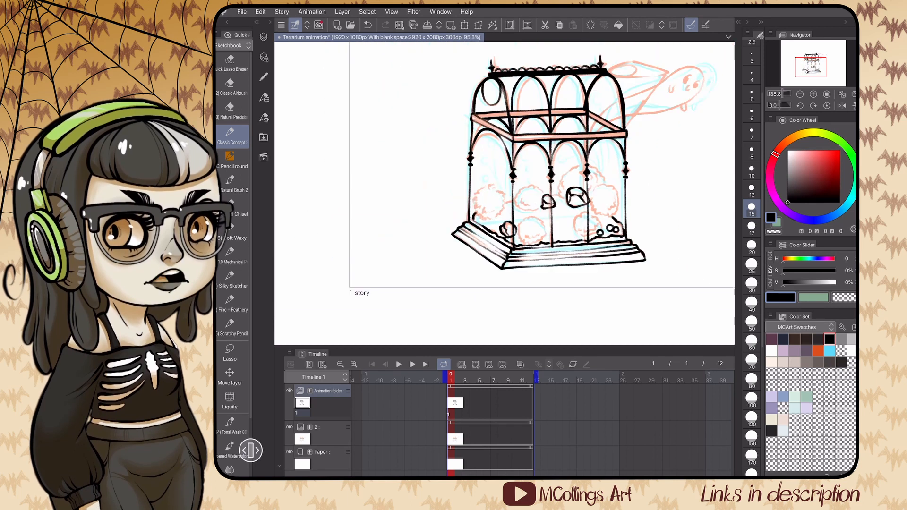
Step: Hide the terrarium lines on Layer 1 so that only the contents on Layer 2 show over the sketch
left_click(264, 37)
left_click(283, 90)
left_click(283, 120)
left_click(264, 36)
Step: Ink the round bushes with scalloped outlines and leaf texture inside the terrarium
scroll(504, 193, "up", 3)
left_click_drag(467, 204, 478, 216)
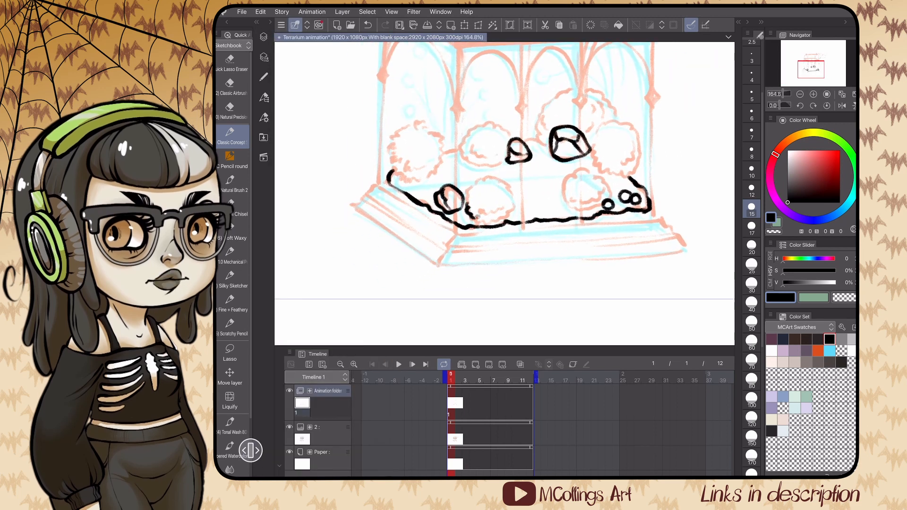
left_click_drag(567, 199, 602, 198)
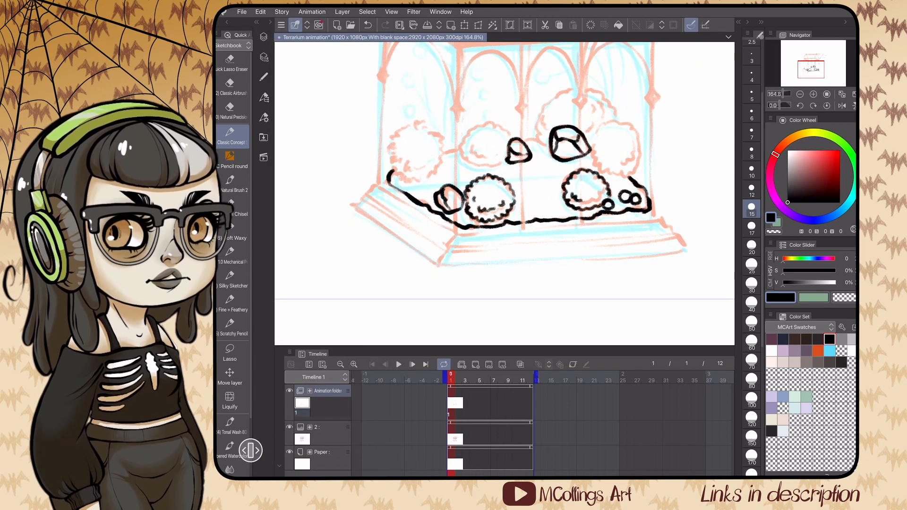
mouse_move(596, 136)
left_mouse_down()
mouse_move(640, 138)
mouse_move(618, 155)
left_mouse_up()
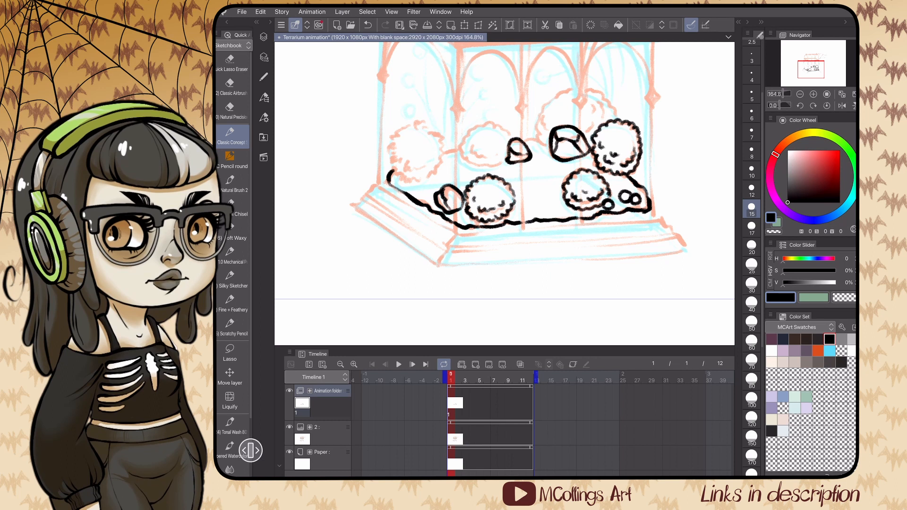
mouse_move(547, 144)
left_mouse_down()
mouse_move(625, 118)
mouse_move(595, 125)
mouse_move(608, 115)
left_mouse_up()
scroll(505, 194, "down", 2)
left_click_drag(520, 189, 551, 198)
mouse_move(525, 156)
left_mouse_down()
mouse_move(565, 177)
mouse_move(544, 169)
left_mouse_up()
left_click_drag(462, 155, 508, 163)
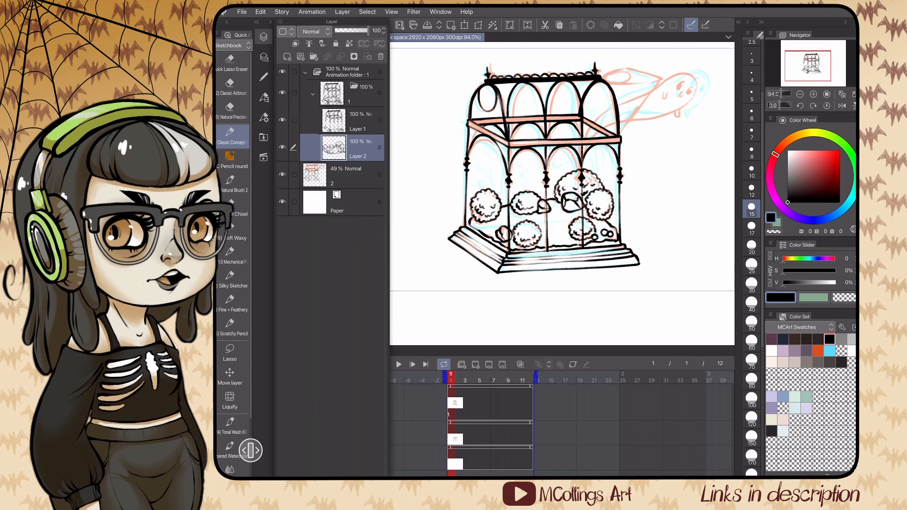
Step: Ink thick curved branches rising behind the left bush, undoing the unwanted strokes
scroll(505, 194, "up", 1)
mouse_move(484, 219)
left_mouse_down()
mouse_move(449, 159)
mouse_move(466, 128)
left_mouse_up()
mouse_move(483, 215)
left_mouse_down()
mouse_move(487, 150)
mouse_move(451, 166)
mouse_move(470, 188)
mouse_move(488, 184)
left_mouse_up()
key("ctrl+z")
scroll(454, 171, "up", 3)
key("ctrl+z")
Step: Set the brush size to 10 and draw two small skulls beside the left branches
left_click(752, 171)
key("ctrl+z")
key("ctrl+z")
mouse_move(473, 165)
left_mouse_down()
mouse_move(485, 183)
mouse_move(469, 184)
left_mouse_up()
left_click_drag(478, 179, 508, 156)
left_click_drag(511, 192, 504, 217)
mouse_move(512, 192)
left_mouse_down()
mouse_move(524, 204)
mouse_move(508, 210)
left_mouse_up()
left_click_drag(517, 207, 518, 210)
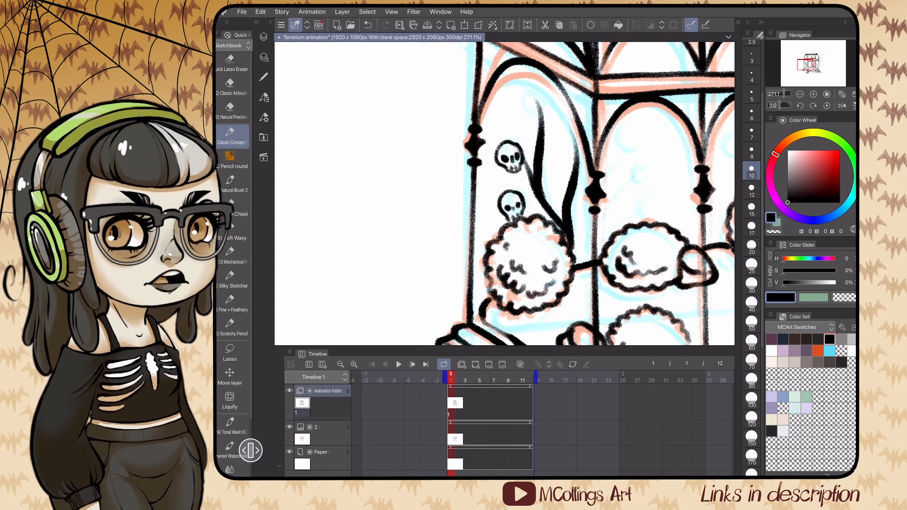
mouse_move(541, 176)
left_mouse_down()
mouse_move(519, 212)
mouse_move(489, 147)
mouse_move(450, 150)
mouse_move(466, 162)
mouse_move(475, 147)
left_mouse_up()
key("ctrl+z")
scroll(504, 194, "up", 1)
key("ctrl+z")
key("ctrl+z")
key("ctrl+z")
Step: Draw two more small skulls among the branches above the left bush
scroll(505, 194, "down", 3)
mouse_move(505, 194)
left_mouse_down()
mouse_move(413, 140)
mouse_move(408, 121)
left_mouse_up()
scroll(393, 233, "up", 2)
left_click_drag(417, 117, 417, 120)
scroll(504, 193, "down", 1)
Step: Set the brush size to 15 and ink more bare branches spreading from the left plant
left_click(751, 209)
left_click_drag(442, 210, 473, 106)
mouse_move(448, 169)
left_mouse_down()
mouse_move(501, 131)
mouse_move(426, 119)
left_mouse_up()
scroll(504, 194, "down", 2)
Step: Ink a fan of bare branches growing up behind the large bush in the terrarium's right half
left_click_drag(512, 138, 522, 189)
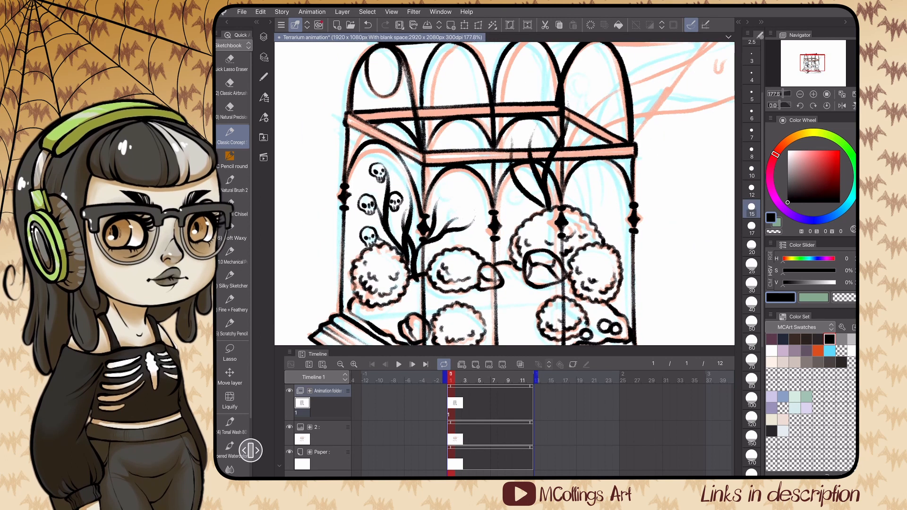
key("c")
mouse_move(580, 205)
left_mouse_down()
mouse_move(572, 159)
mouse_move(595, 161)
left_mouse_up()
left_click_drag(590, 223, 612, 173)
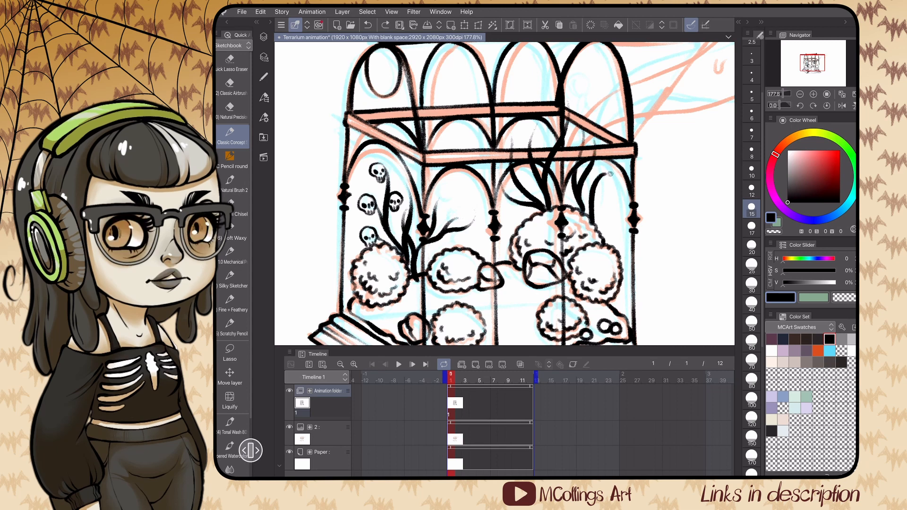
scroll(545, 180, "down", 3)
scroll(505, 194, "up", 3)
scroll(504, 193, "down", 2)
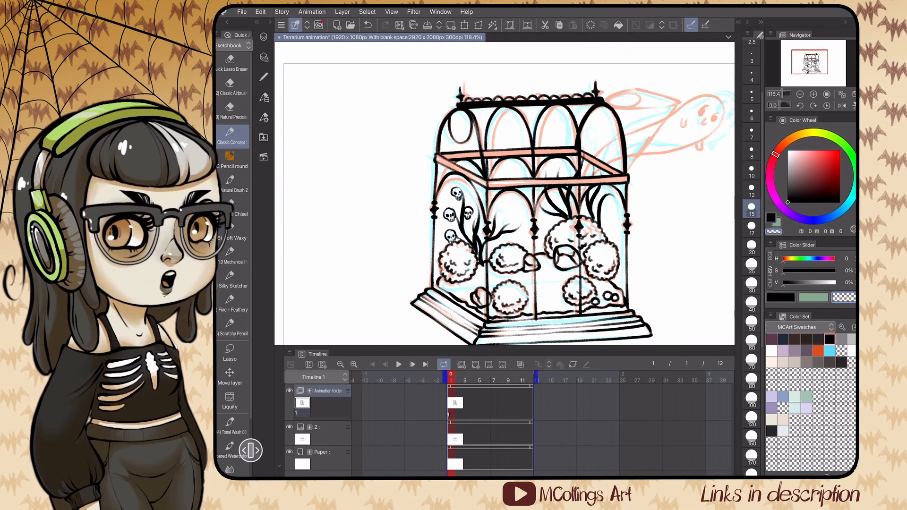
Step: Set the brush size to 10 and draw two small skulls to the right of the left plant's branches
scroll(483, 236, "up", 5)
left_click(751, 171)
left_click_drag(538, 134, 571, 153)
mouse_move(538, 143)
left_mouse_down()
mouse_move(568, 163)
mouse_move(549, 143)
left_mouse_up()
left_click_drag(565, 138, 568, 143)
scroll(458, 217, "down", 4)
mouse_move(526, 218)
left_mouse_down()
mouse_move(538, 223)
mouse_move(531, 216)
left_mouse_up()
scroll(533, 215, "down", 1)
Step: Draw more small skulls among the branches growing up behind the large right bush
mouse_move(536, 213)
left_mouse_down()
mouse_move(578, 214)
mouse_move(576, 202)
left_mouse_up()
left_click_drag(582, 198, 571, 222)
left_click_drag(563, 222, 566, 221)
left_click_drag(570, 218, 570, 221)
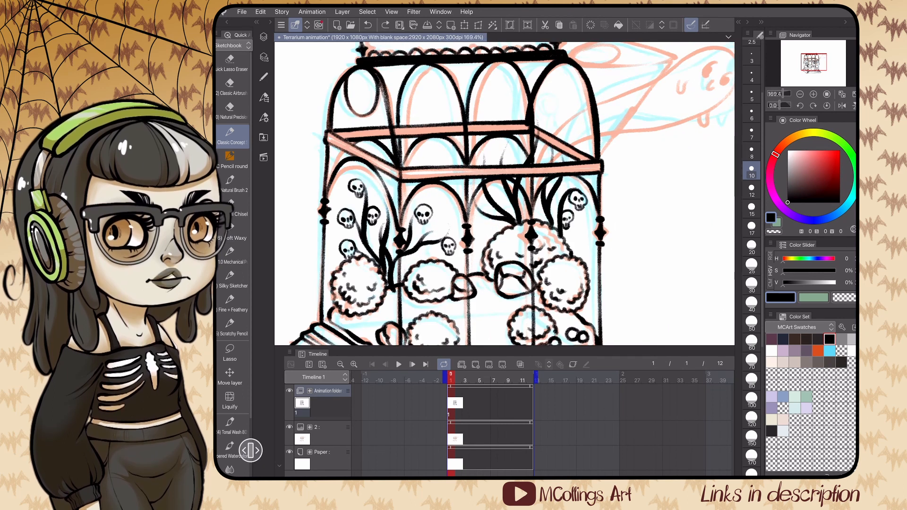
left_click_drag(481, 219, 482, 223)
left_click_drag(488, 219, 489, 223)
Step: Hide the sketch layer and add a new animation folder with its first cel above the inked terrarium
scroll(504, 194, "down", 4)
left_click(263, 37)
left_click(282, 201)
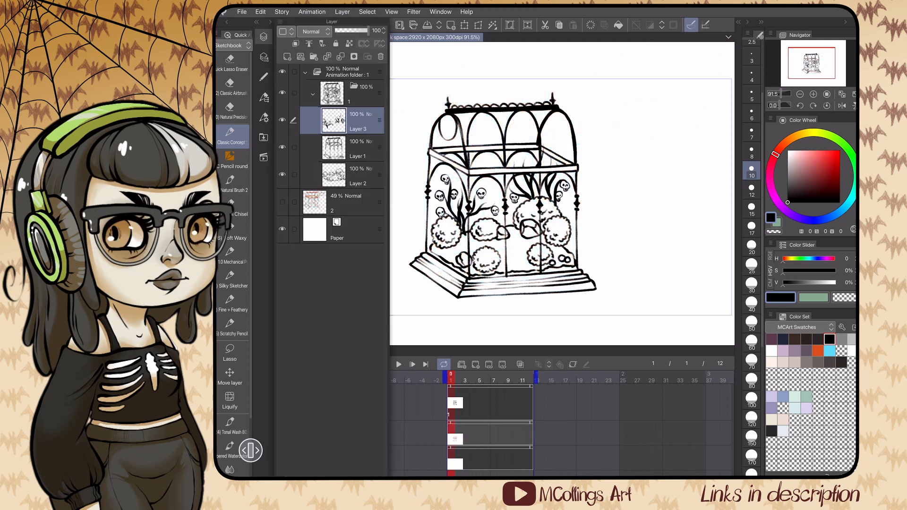
left_click(462, 364)
left_click(476, 364)
Step: Show the sketch layer again and set the inked terrarium folder's opacity to 38%
left_click(263, 37)
left_click(282, 270)
left_click(264, 37)
left_click(263, 37)
left_click(357, 145)
left_click_drag(380, 45, 364, 46)
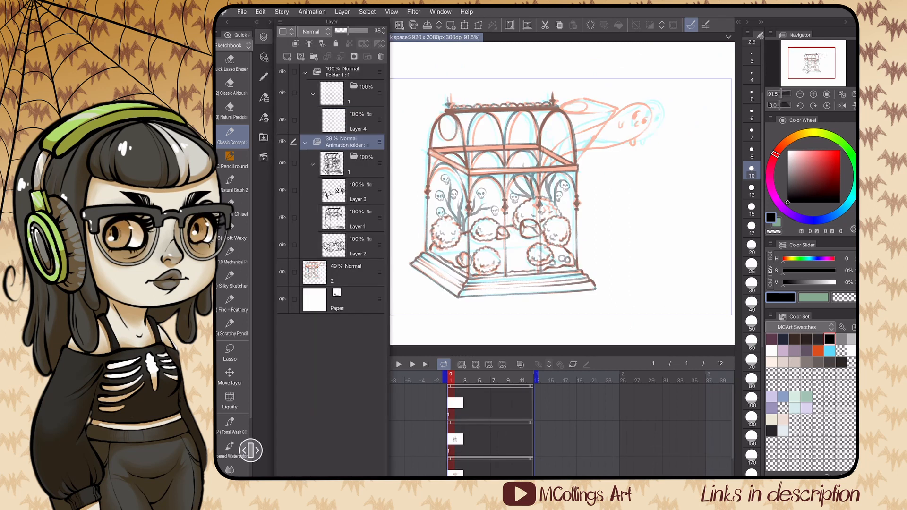
Step: Ink the small curved tip of the ghost emerging from the terrarium on frame 1
left_click(264, 36)
left_click_drag(581, 129, 593, 130)
key("ctrl+z")
scroll(505, 194, "up", 3)
mouse_move(474, 215)
left_mouse_down()
mouse_move(516, 159)
mouse_move(551, 142)
mouse_move(520, 143)
mouse_move(474, 212)
left_mouse_up()
Step: Add cels 2 to 4 and ink the ghost stretching farther out of the terrarium, including its face
left_click(476, 364)
left_click(476, 364)
left_click(476, 365)
left_click_drag(627, 100, 623, 109)
left_click_drag(642, 111, 639, 119)
left_click_drag(629, 116, 605, 116)
left_click_drag(619, 150, 626, 151)
Step: Add cel 5 and ink the fully stretched ghost with its face and long tail
left_click(476, 364)
mouse_move(474, 211)
left_mouse_down()
mouse_move(480, 195)
mouse_move(474, 216)
left_mouse_up()
left_click_drag(600, 116, 606, 118)
left_click_drag(628, 100, 624, 110)
Step: Add cel 6, ink the stretched ghost with its face on it, and play the animation from the first frame
left_click(476, 365)
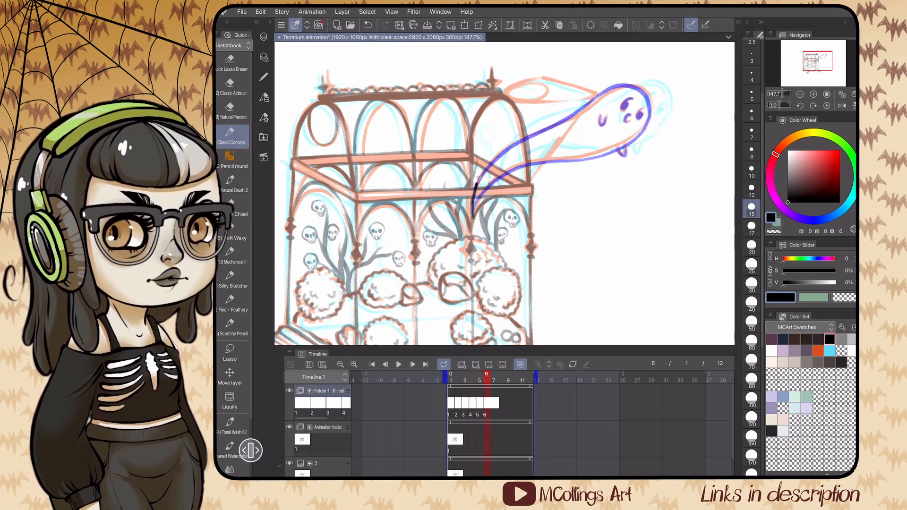
left_click_drag(474, 216, 651, 113)
left_click_drag(651, 113, 474, 212)
left_click_drag(621, 152, 629, 150)
left_click_drag(633, 99, 625, 110)
left_click(372, 364)
left_click(398, 364)
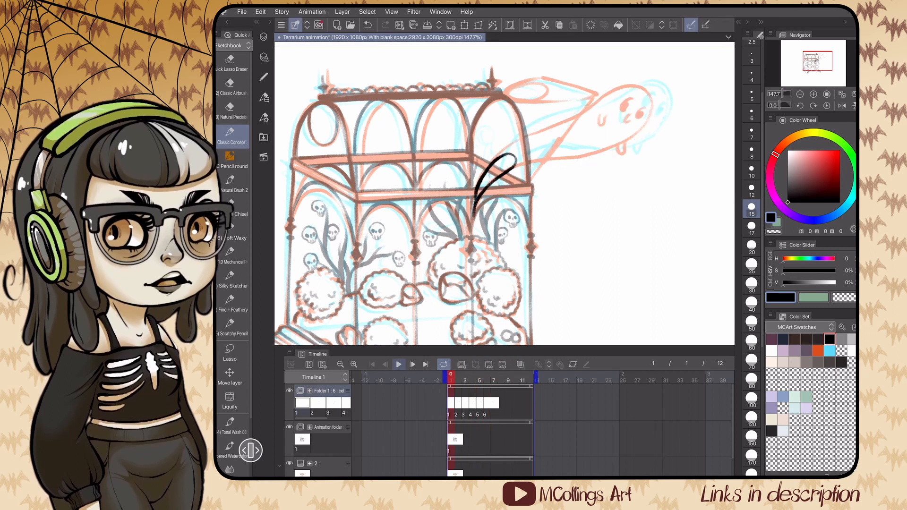
left_click(398, 364)
Step: Add cel 7 and ink the ghost's body, face and drip with the tail end drawn slightly farther out
left_click(476, 364)
left_click_drag(489, 183, 496, 178)
left_click_drag(600, 117, 607, 118)
left_click_drag(619, 151, 627, 151)
left_click_drag(630, 115, 624, 109)
left_click_drag(643, 111, 639, 119)
Step: Add cel 8 and work out the ghost's body outline with the tail narrowing beside the terrarium roof
left_click(476, 364)
left_click_drag(546, 132, 541, 207)
key("ctrl+z")
key("ctrl+z")
mouse_move(569, 115)
left_mouse_down()
mouse_move(523, 142)
mouse_move(499, 178)
left_mouse_up()
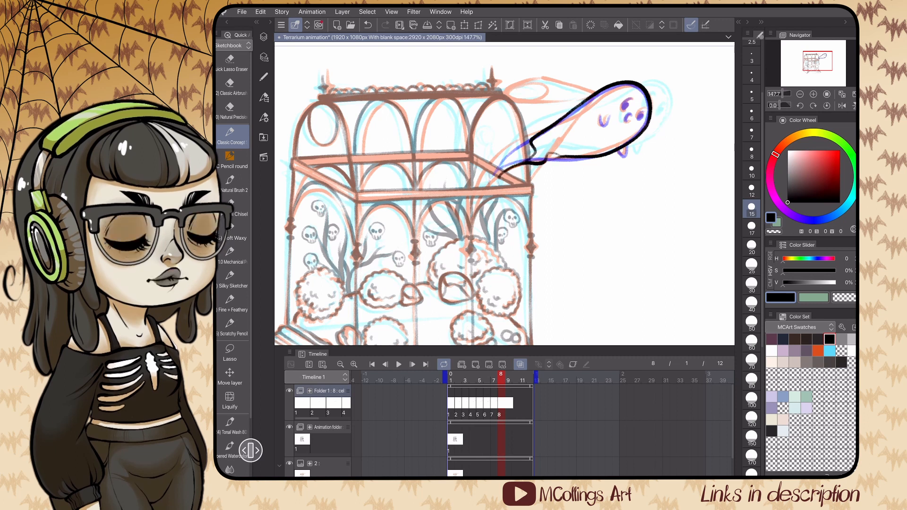
key("ctrl+z")
mouse_move(541, 133)
left_mouse_down()
mouse_move(648, 97)
mouse_move(559, 160)
left_mouse_up()
left_click_drag(568, 189, 517, 218)
key("ctrl+z")
Step: Ink the ghost's tapering tail and eyes on frame 8 and play back the animation
left_click_drag(537, 129, 460, 178)
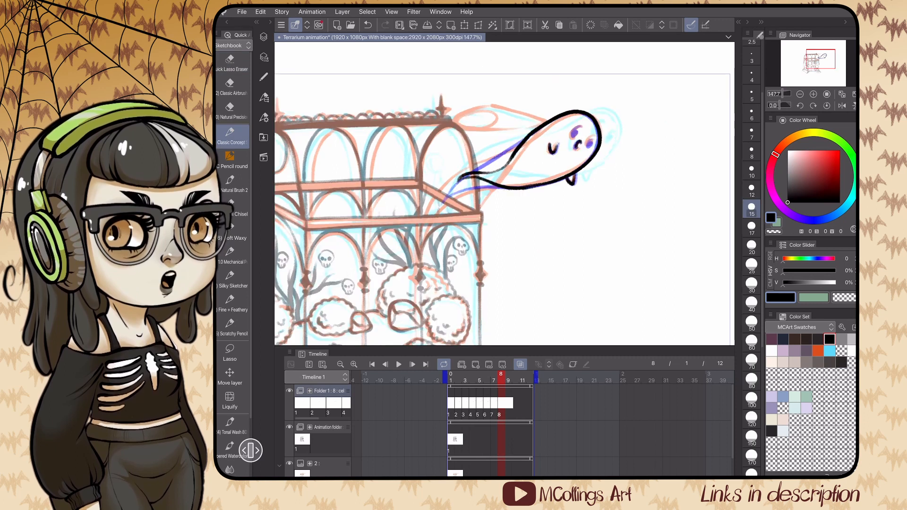
left_click_drag(573, 128, 576, 138)
left_click_drag(589, 139, 591, 149)
scroll(505, 194, "down", 5)
left_click(398, 364)
left_click(399, 364)
Step: Add cel 9 and ink the upper line of the ghost's tail, trimming strokes with the Quick Lasso Eraser
left_click(476, 364)
scroll(544, 142, "up", 5)
mouse_move(531, 146)
left_mouse_down()
mouse_move(479, 220)
mouse_move(493, 206)
left_mouse_up()
key("ctrl+z")
left_click(229, 63)
mouse_move(527, 174)
left_mouse_down()
mouse_move(474, 212)
mouse_move(552, 140)
left_mouse_up()
left_click(229, 136)
left_click(229, 63)
left_click(230, 136)
Step: Ink the underside, body outline and facial details of the ghost on frame 9
left_click_drag(511, 198, 569, 194)
left_click(230, 63)
left_click(230, 136)
mouse_move(506, 178)
left_mouse_down()
mouse_move(513, 200)
mouse_move(626, 150)
left_mouse_up()
mouse_move(510, 197)
left_mouse_down()
mouse_move(617, 169)
mouse_move(600, 158)
left_mouse_up()
left_click_drag(615, 147, 613, 156)
scroll(591, 156, "down", 1)
Step: Add cel 10, compare it with frame 9, and ink the ghost with a shorter tail on it
left_click(476, 364)
left_click(385, 365)
left_click(412, 364)
left_click(386, 364)
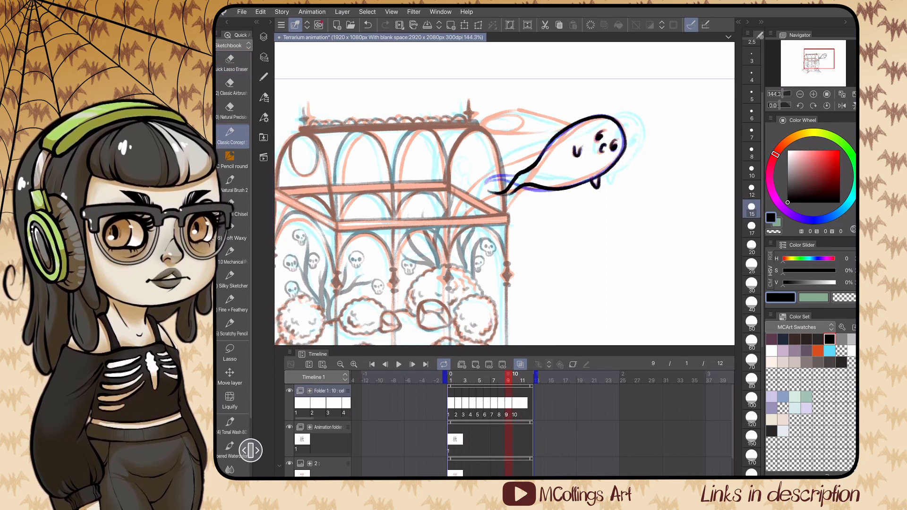
left_click(412, 364)
mouse_move(546, 147)
left_mouse_down()
mouse_move(496, 185)
mouse_move(622, 157)
left_mouse_up()
mouse_move(540, 162)
left_mouse_down()
mouse_move(626, 154)
mouse_move(609, 114)
left_mouse_up()
left_click(230, 63)
left_click(230, 136)
left_click_drag(535, 166, 598, 115)
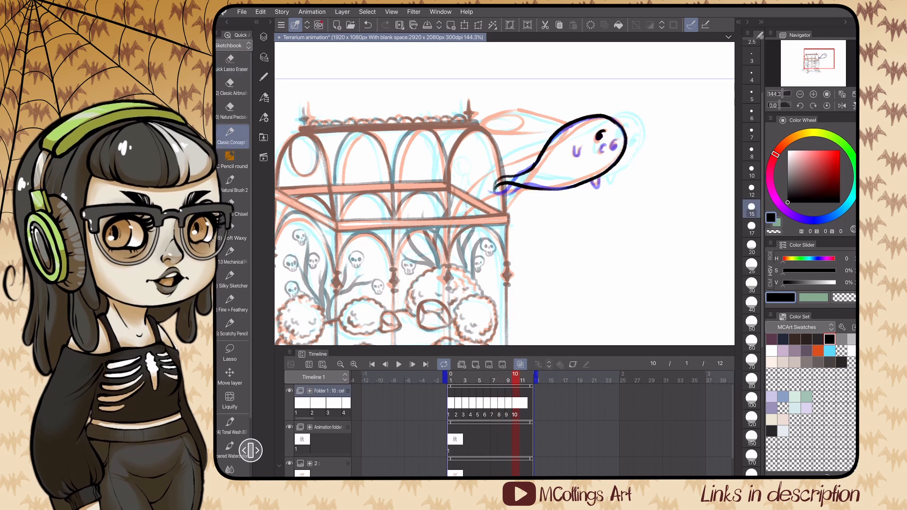
Step: Add cel 11 and ink the ghost's body narrowing to a short pointed tail outside the terrarium
left_click(476, 365)
left_click_drag(515, 196, 614, 175)
left_click_drag(549, 163, 635, 120)
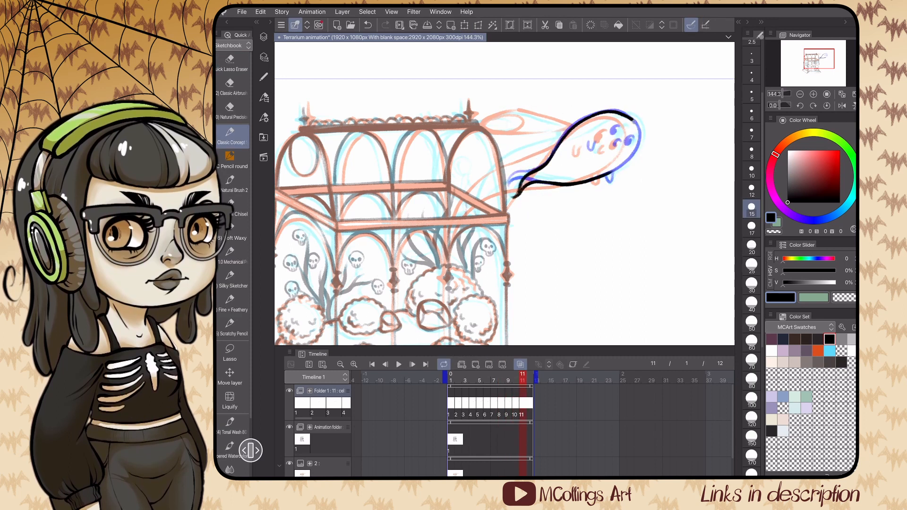
left_click(412, 364)
Step: Add cel 12 and ink the ghost's outline, eyes, mouth and drip with the tail clear of the terrarium
left_click(475, 364)
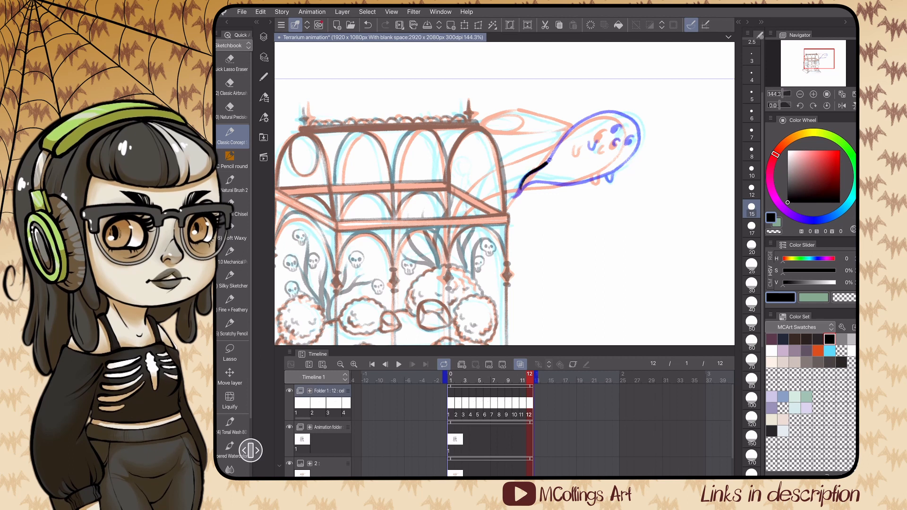
mouse_move(549, 161)
left_mouse_down()
mouse_move(522, 188)
mouse_move(638, 143)
left_mouse_up()
key("ctrl+z")
left_click_drag(517, 196, 631, 158)
left_click_drag(607, 176, 613, 175)
left_click_drag(639, 142, 619, 168)
left_click_drag(590, 142, 597, 141)
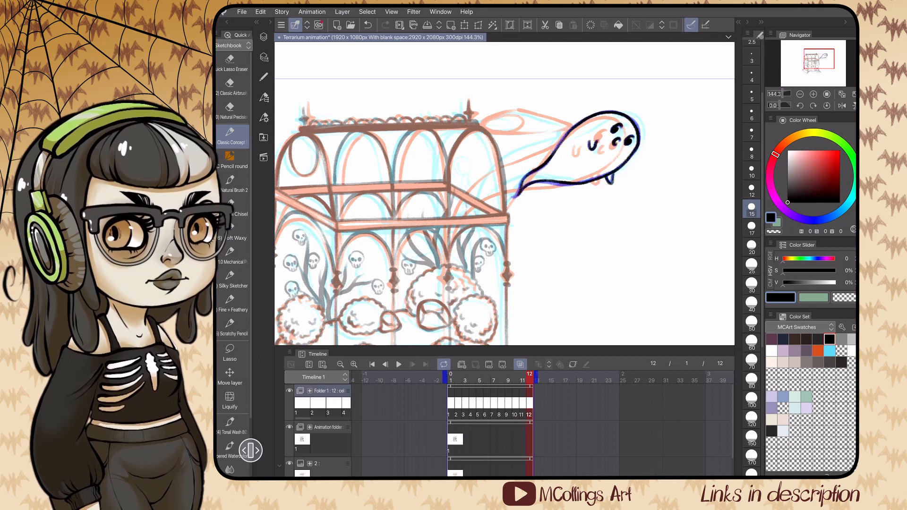
Step: Turn off onion skin and play back the twelve-frame ghost animation
scroll(505, 193, "down", 4)
left_click(521, 364)
left_click(399, 364)
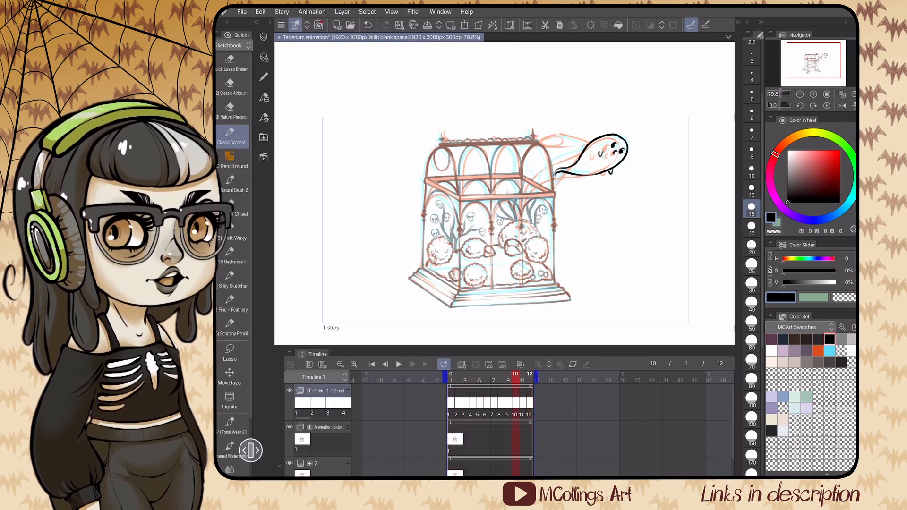
Step: Enable keyframes on the ghost folder, add one at frame 9, and go to frame 12
left_click_drag(515, 377, 509, 377)
left_click(573, 364)
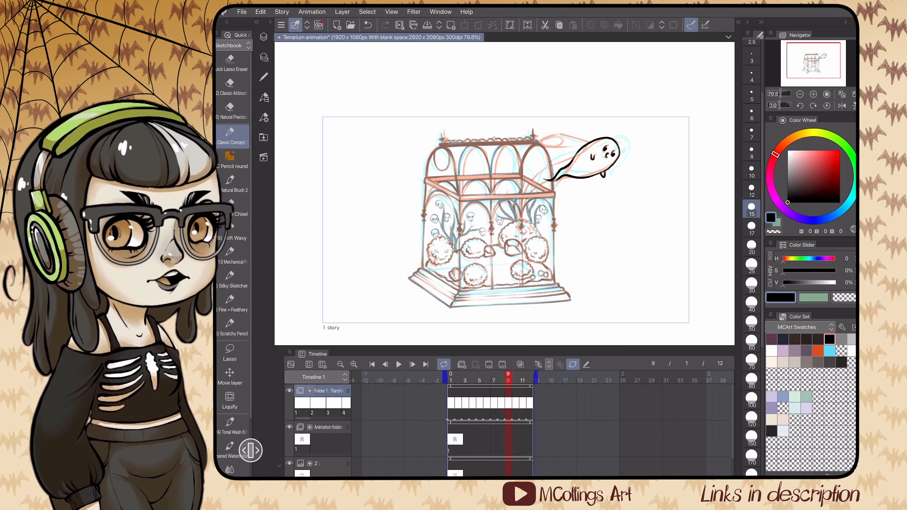
left_click_drag(509, 377, 530, 378)
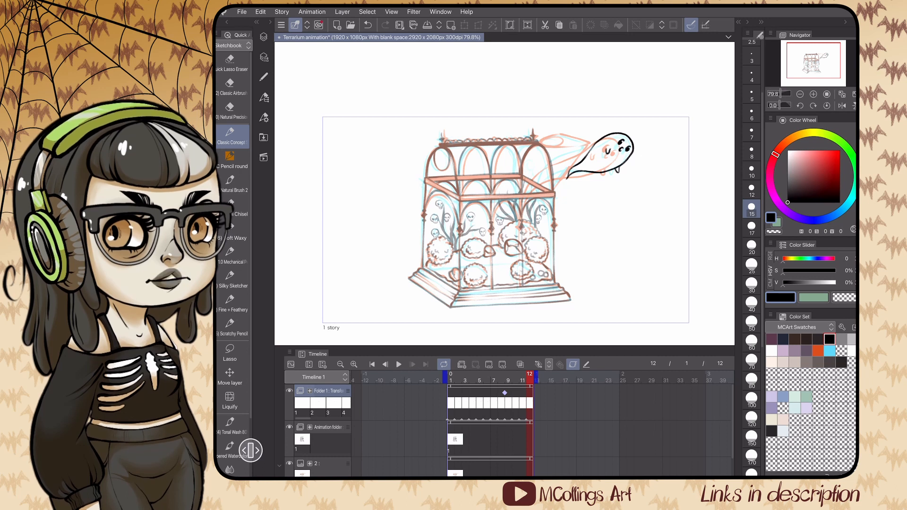
Step: Unlock the palette height and enlarge the Timeline palette
left_click(441, 12)
mouse_move(473, 388)
left_click(646, 297)
left_click(440, 11)
left_click(461, 388)
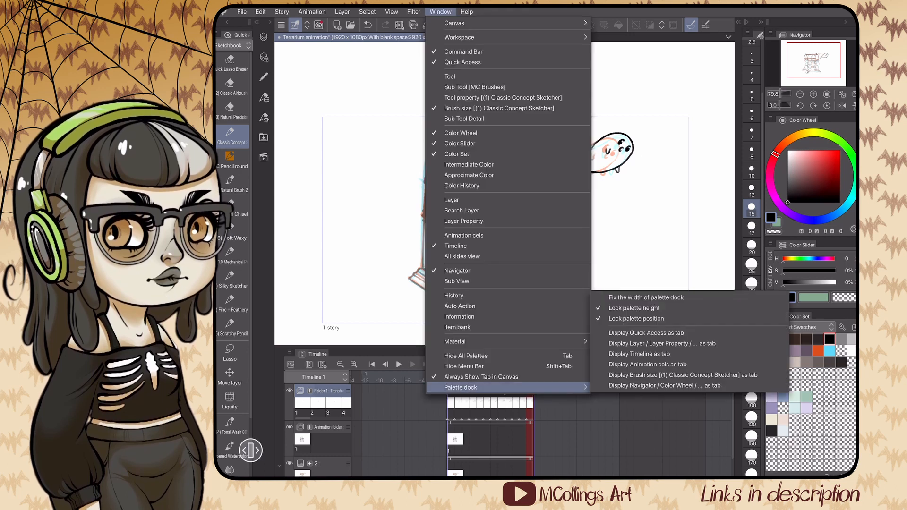
left_click(634, 308)
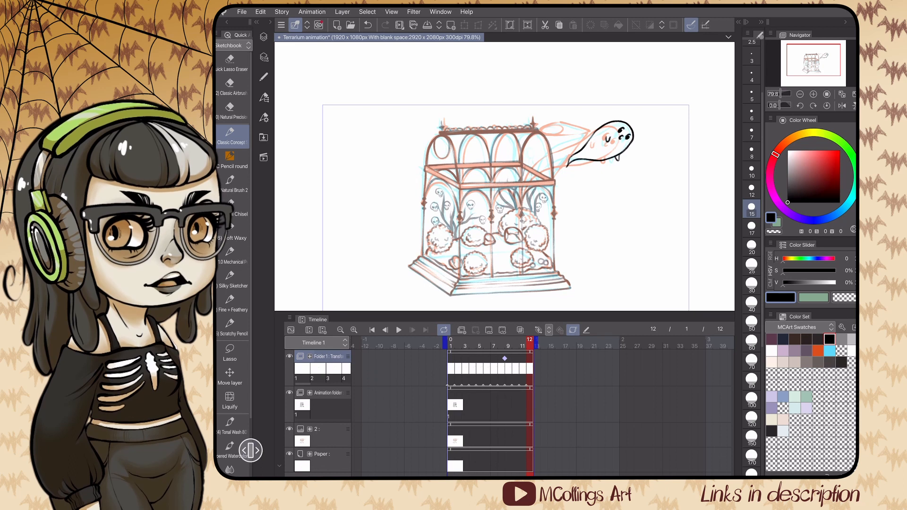
Step: Expand the ghost folder's track and add an opacity keyframe at frame 12 that makes the ghost fully transparent
double_click(328, 357)
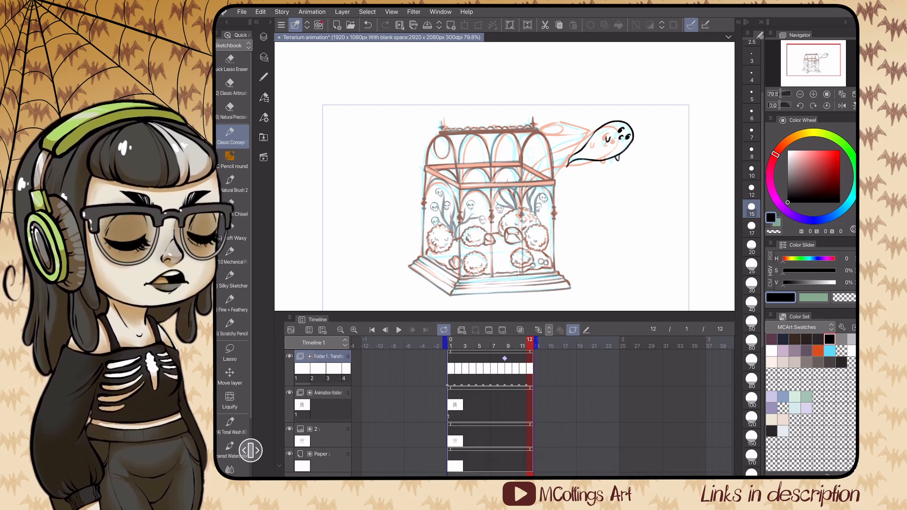
left_click(310, 356)
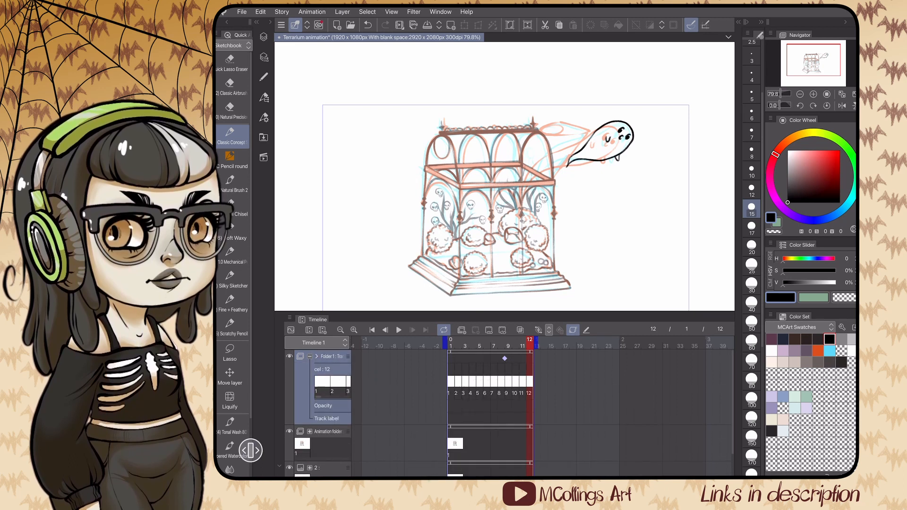
left_click(264, 37)
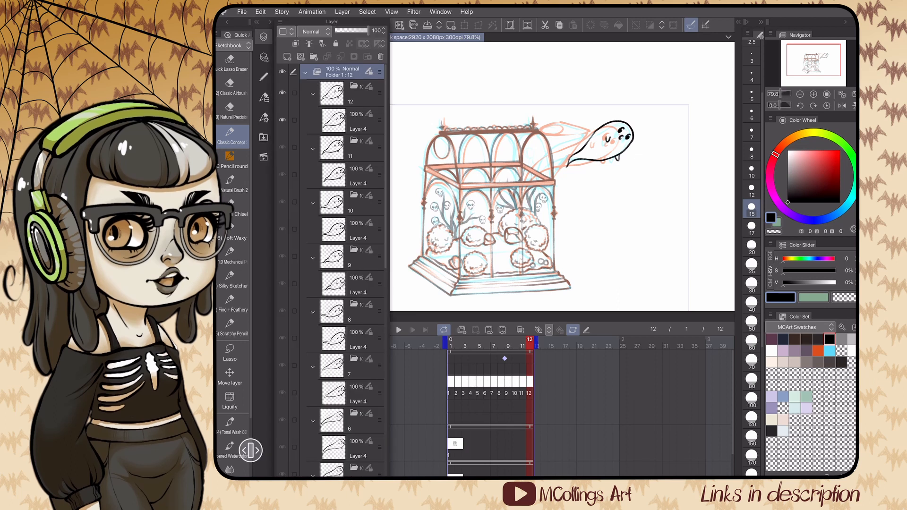
left_click(527, 406)
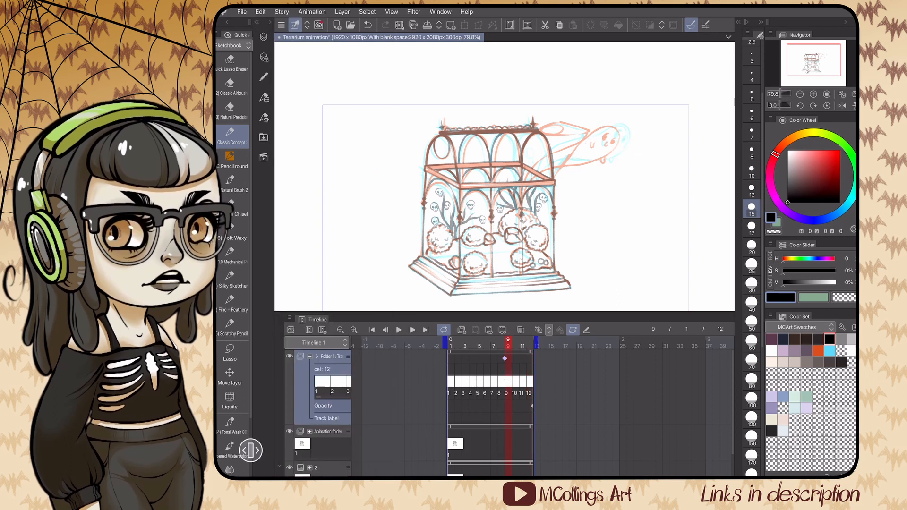
Step: Play back the animation and add a 100% opacity keyframe for the ghost folder at frame 9
left_click(398, 330)
left_click(399, 330)
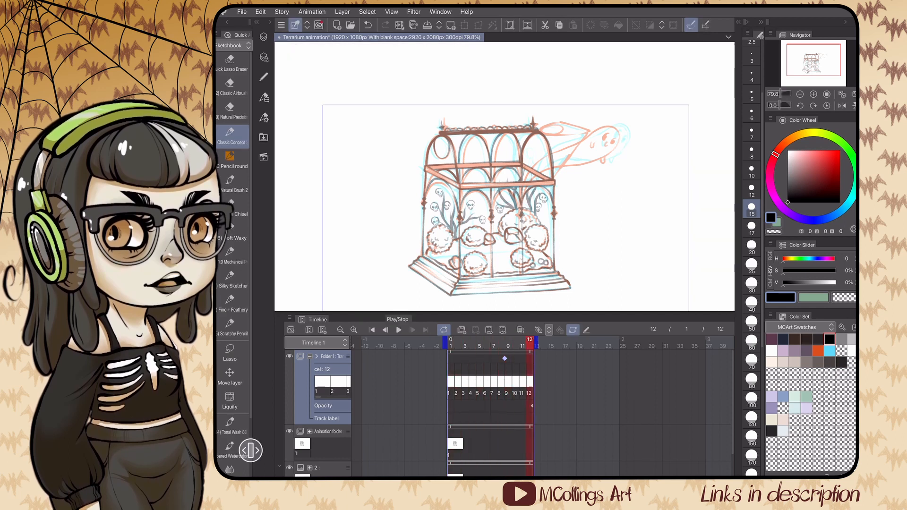
left_click(264, 37)
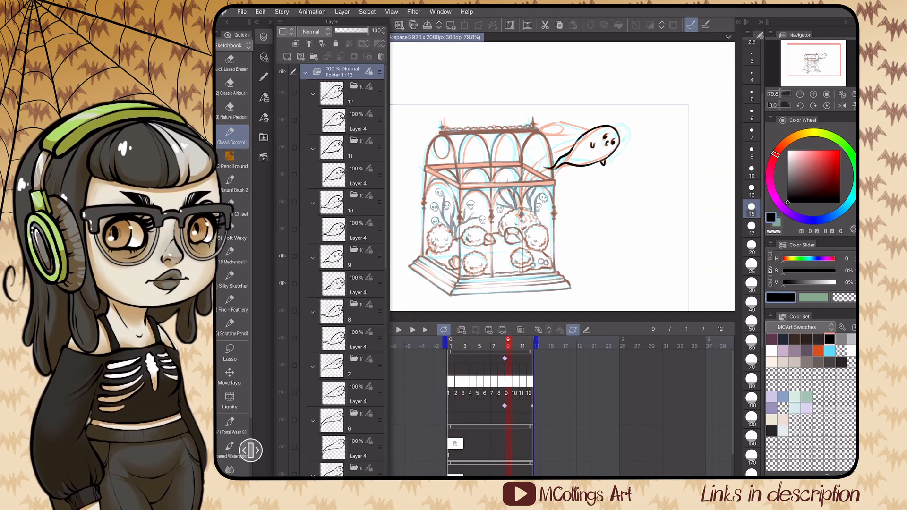
Step: Delete the ghost folder's transform keyframe at frame 9 and play back the fade-out
left_click(505, 359)
right_click(508, 382)
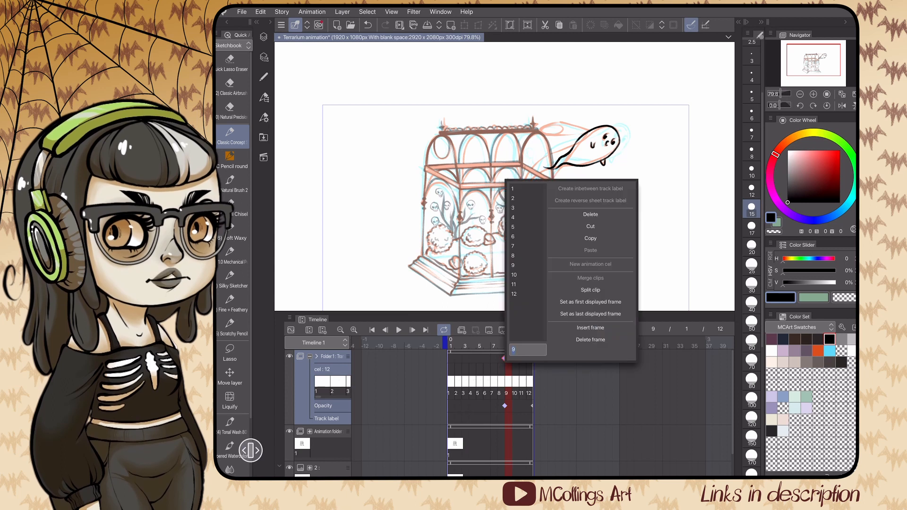
left_click(591, 215)
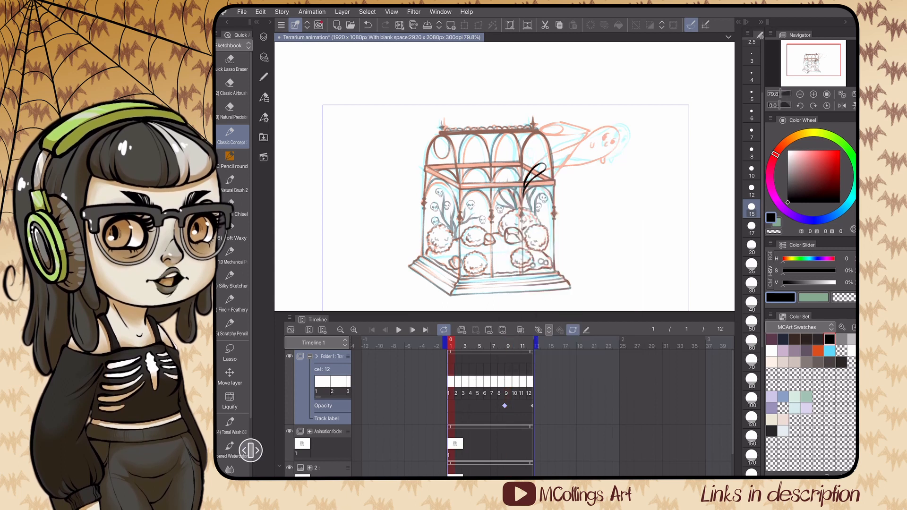
left_click(399, 330)
left_click(264, 37)
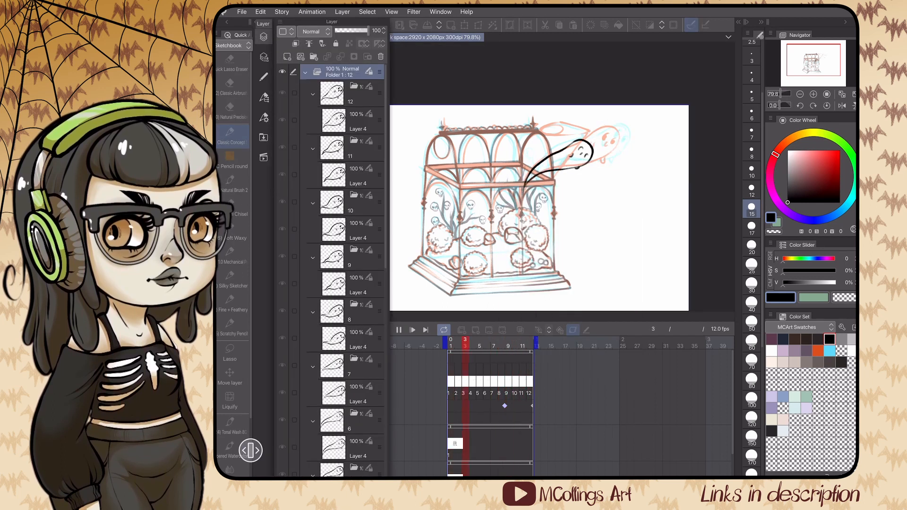
left_click(399, 330)
Step: Collapse the ghost folder in the layer list and hide the rough sketch layer
left_click(306, 72)
left_click(283, 218)
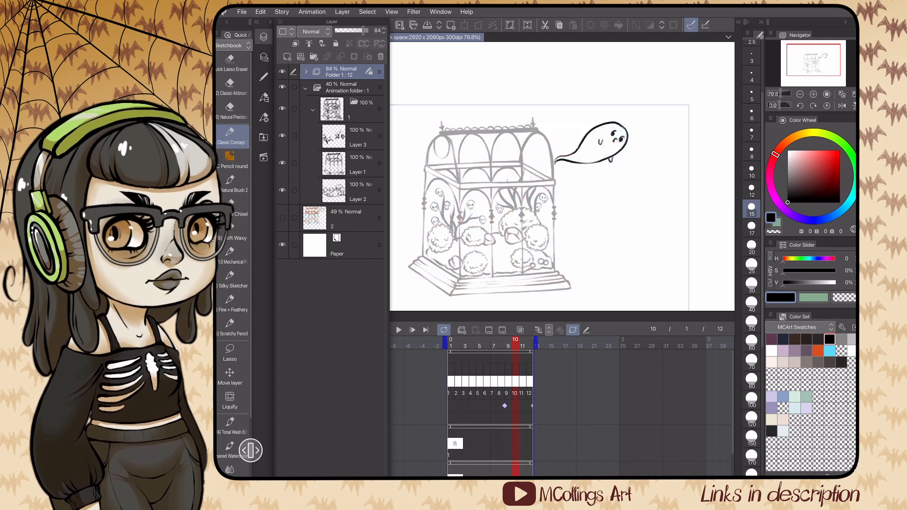
left_click(360, 164)
left_click(360, 136)
left_click(360, 164)
left_click(360, 191)
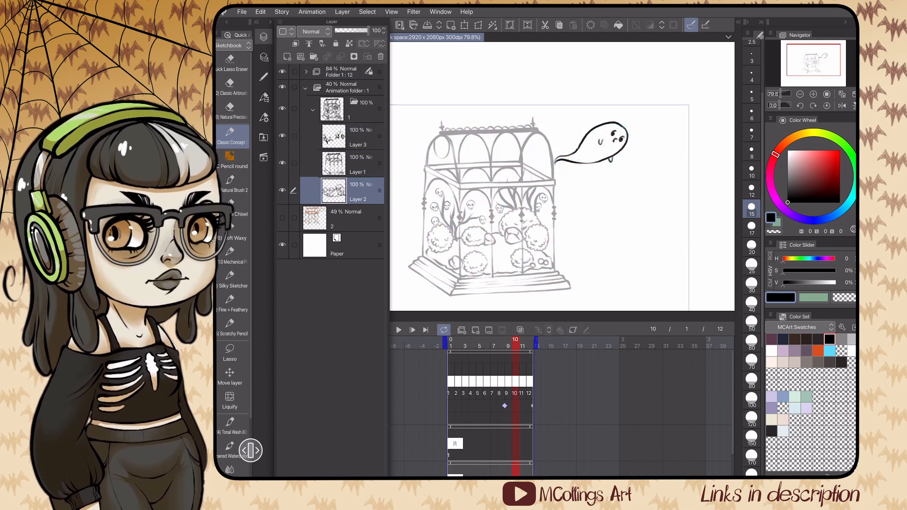
Step: Set the inked terrarium folder's opacity to 100% and play the animation from the first frame
left_click(347, 87)
left_click_drag(349, 30, 369, 31)
left_click(264, 37)
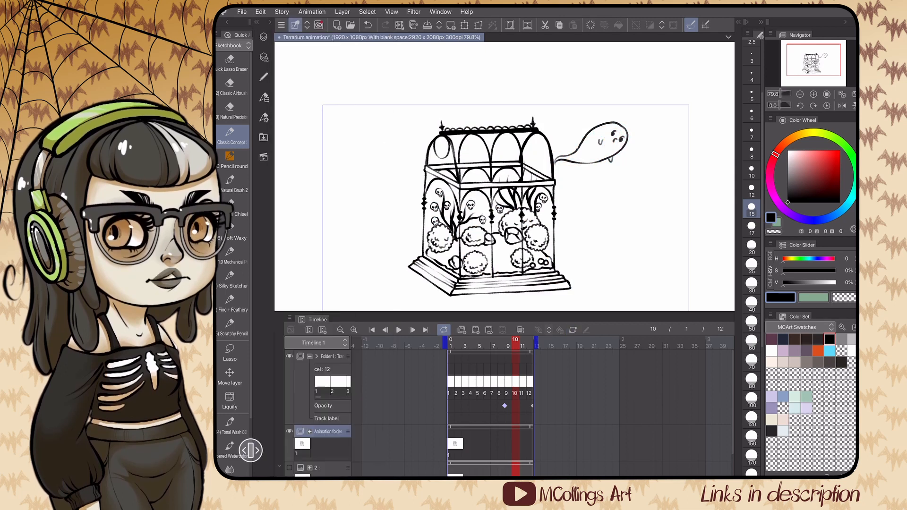
left_click(372, 329)
left_click(399, 330)
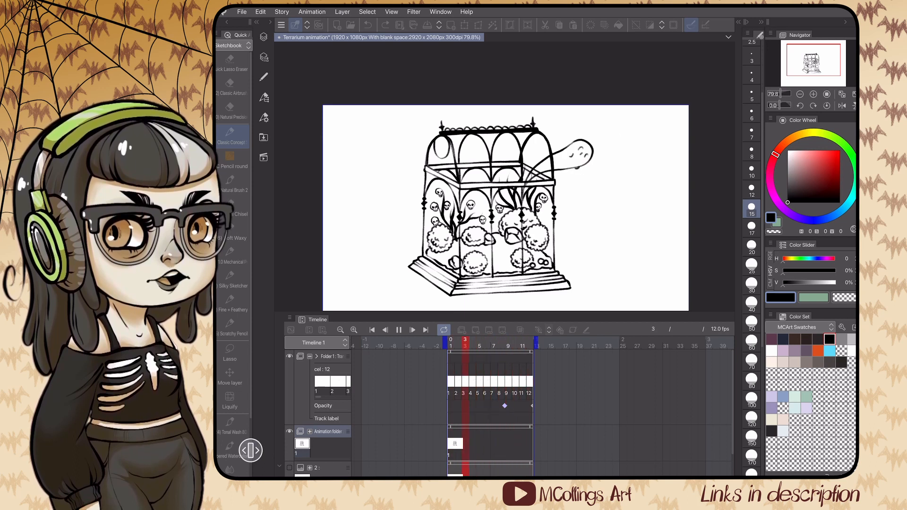
left_click(398, 330)
Step: Add a raster layer beneath the ghost line art in cel 1 and allow editing of the keyframed layer
left_click(264, 36)
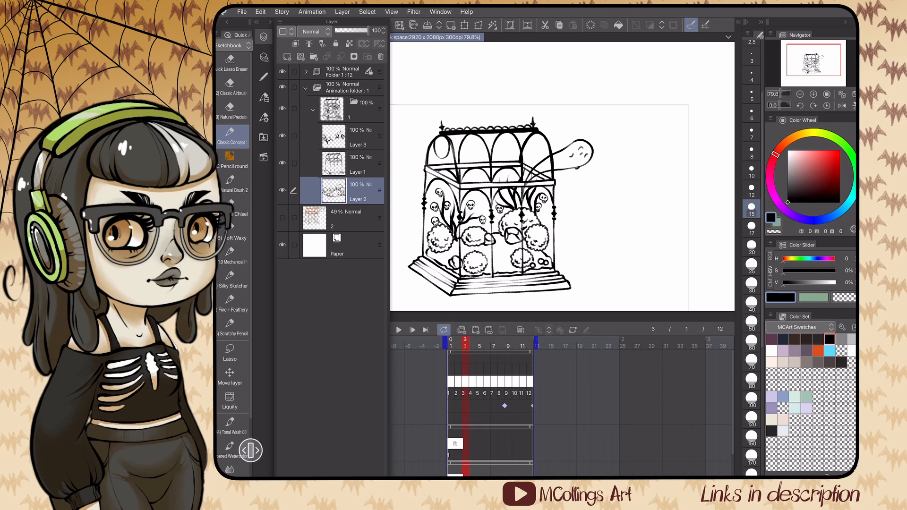
left_click(306, 72)
scroll(341, 269, "down", 9)
left_click(357, 288)
left_click(287, 57)
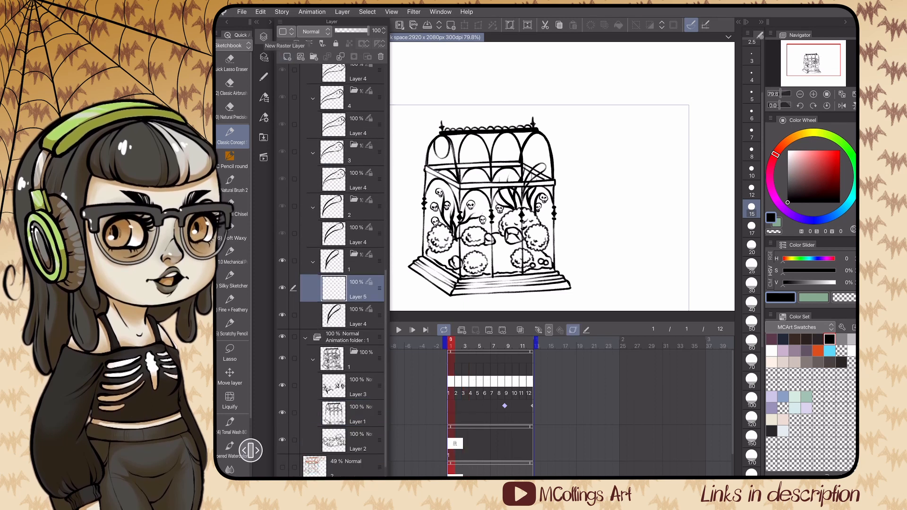
left_click_drag(380, 289, 379, 328)
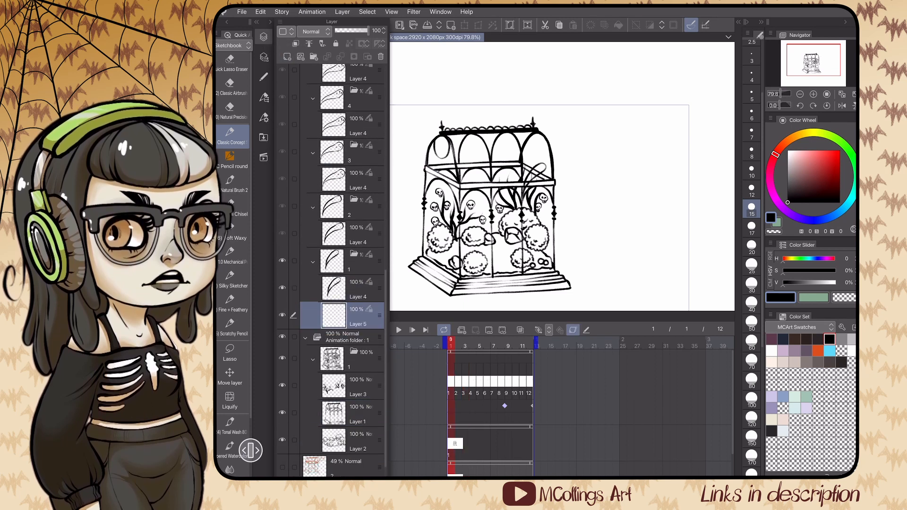
left_click(586, 330)
Step: Lower the inked terrarium folder's opacity and pick a pale yellow-green colour (H 80, S 33, V 100)
left_click(263, 37)
left_click(264, 37)
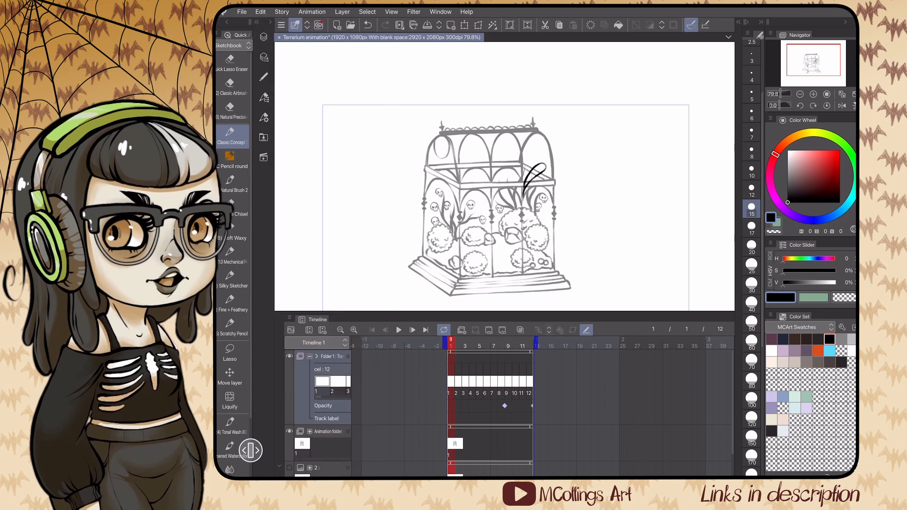
left_click(794, 397)
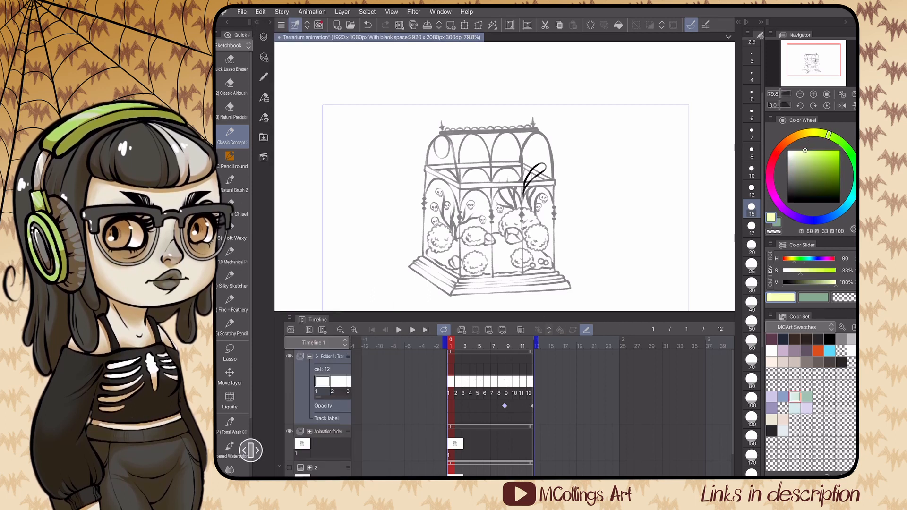
Step: Find cel 1 in the layer list and select its ghost line art layer
left_click(263, 37)
scroll(340, 265, "up", 7)
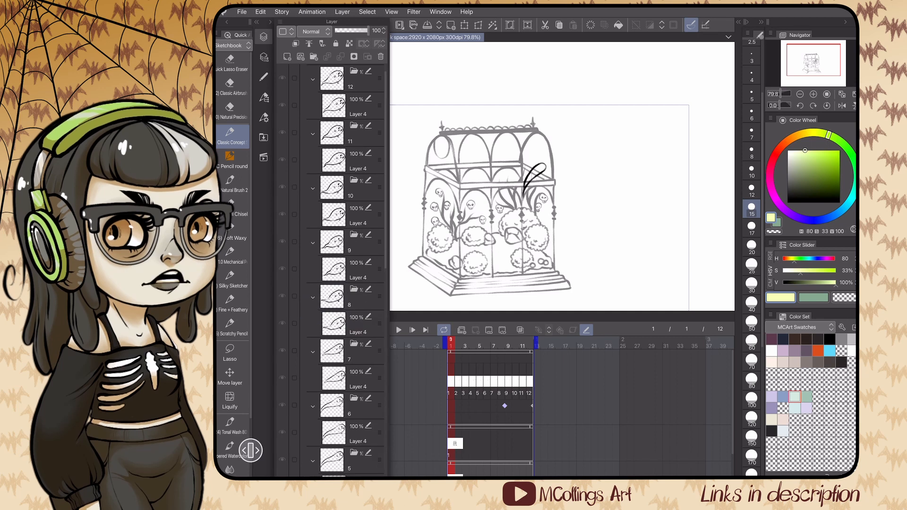
left_click(264, 36)
left_click(263, 37)
scroll(340, 264, "up", 3)
scroll(340, 265, "down", 10)
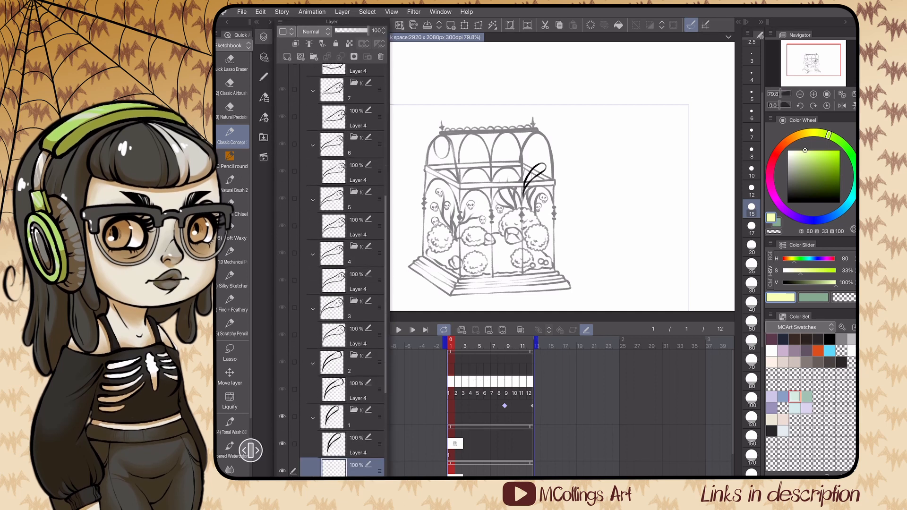
left_click(350, 321)
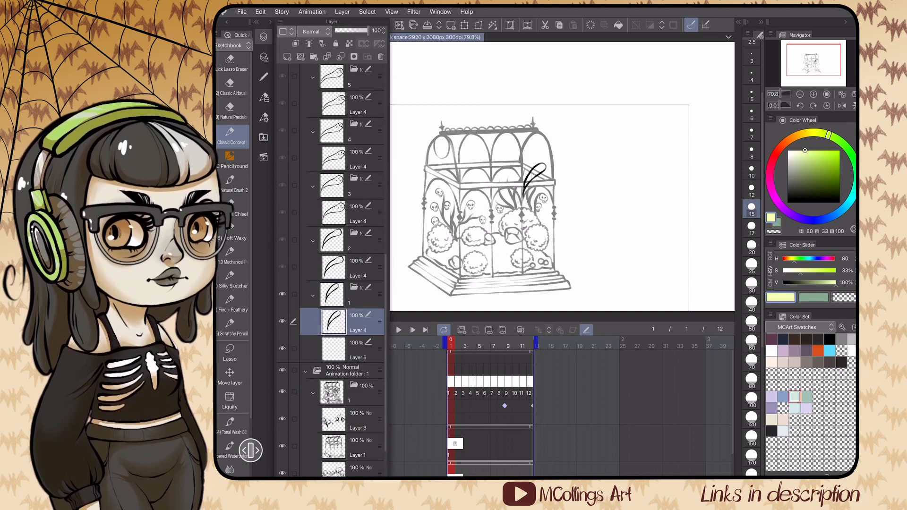
Step: Lasso the ghost shape in cel 1 and display the selection launcher using the Color tool set
left_click(230, 354)
scroll(552, 165, "up", 6)
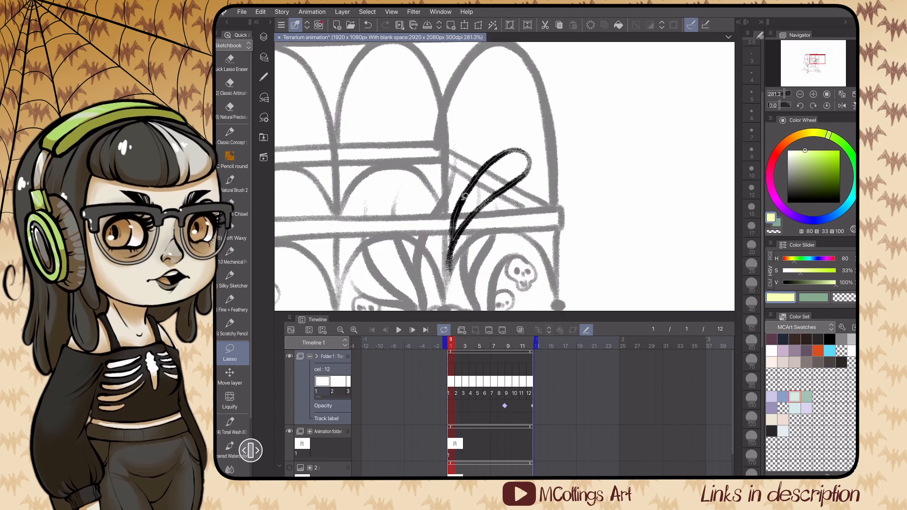
scroll(231, 284, "down", 3)
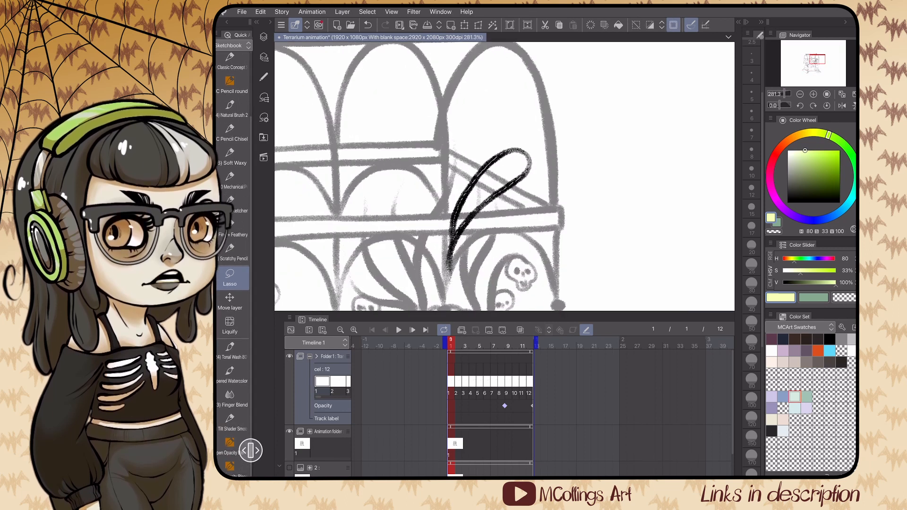
left_click(233, 46)
left_click(234, 85)
left_click(230, 327)
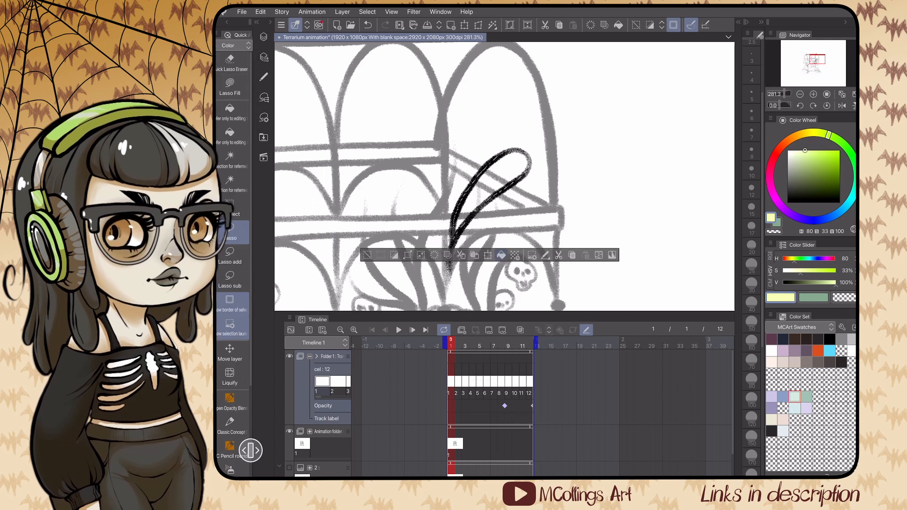
Step: Fill the lassoed ghost with pale yellow-green on the layer beneath cel 1's line art and deselect
left_click(501, 255)
key("ctrl+z")
left_click(264, 37)
left_click(358, 350)
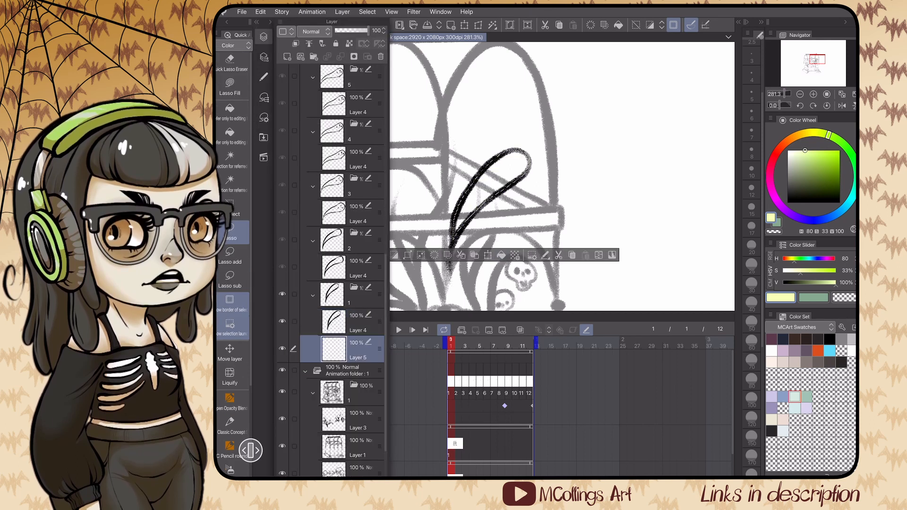
left_click(502, 255)
key("ctrl+d")
Step: Add a raster layer beneath cel 2's line art and fill the lassoed ghost shape with pale yellow-green
left_click(264, 37)
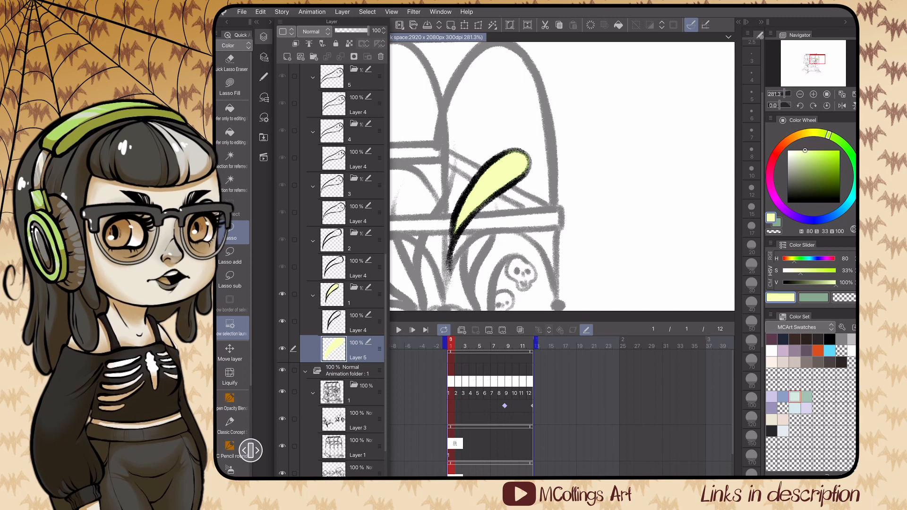
left_click(358, 267)
left_click(287, 57)
left_click_drag(380, 267, 379, 307)
left_click(264, 37)
mouse_move(466, 195)
left_mouse_down()
mouse_move(454, 239)
mouse_move(486, 196)
mouse_move(572, 159)
left_mouse_up()
mouse_move(527, 137)
left_mouse_down()
mouse_move(473, 182)
mouse_move(455, 229)
left_mouse_up()
left_click(534, 255)
Step: Add a layer beneath cel 3's line art and fill the lassoed ghost pale yellow-green
left_click(264, 37)
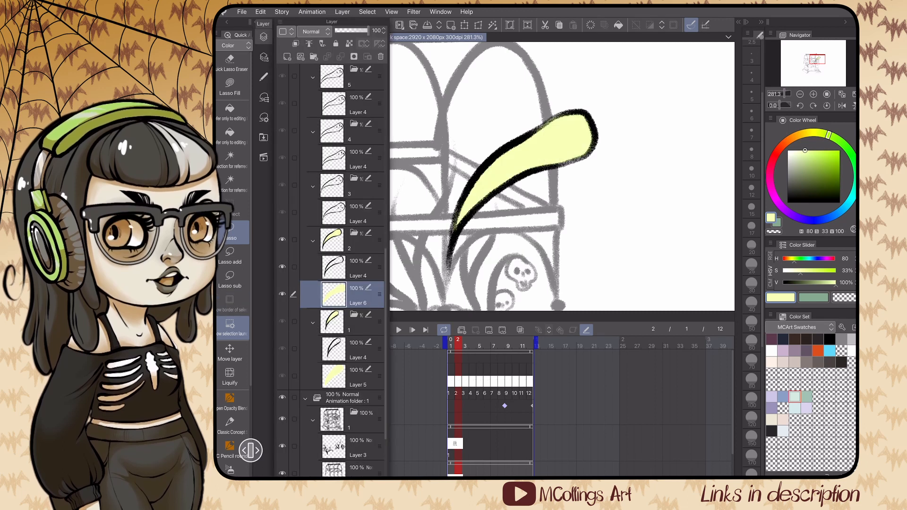
left_click(357, 213)
left_click(288, 57)
left_click_drag(380, 213, 380, 251)
left_click(264, 36)
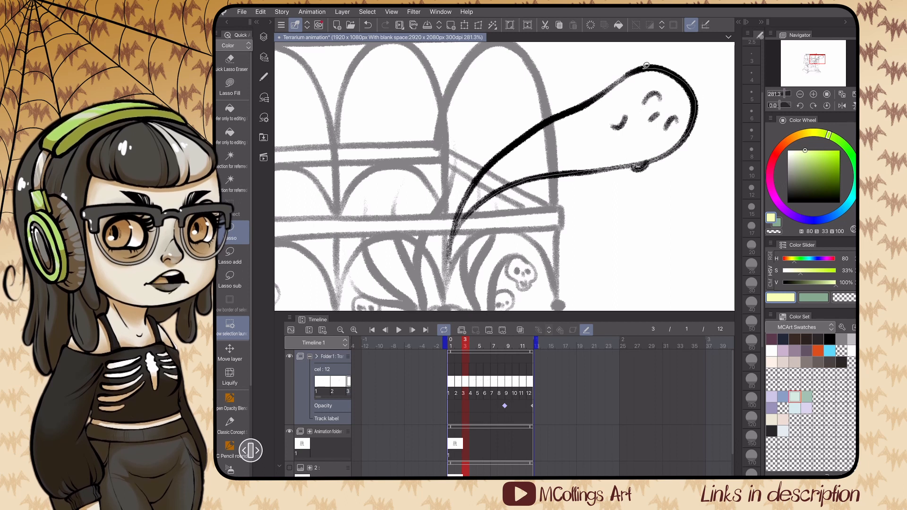
left_click_drag(646, 65, 478, 178)
left_click(535, 251)
Step: Add a colour layer to cel 4, lasso the stretched ghost and fill it pale yellow-green
left_click(263, 36)
left_click(358, 133)
left_click(287, 57)
left_click(263, 37)
scroll(505, 177, "down", 3)
left_click_drag(429, 204, 423, 219)
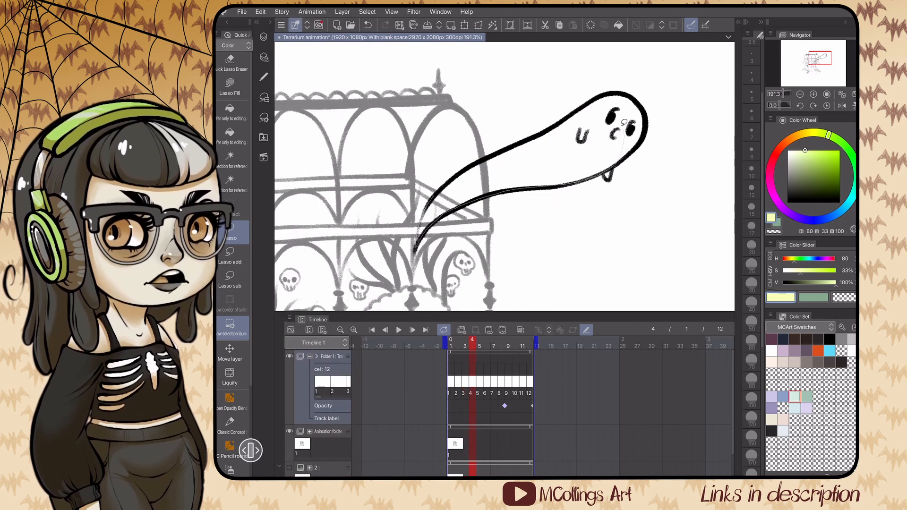
left_click_drag(624, 122, 428, 206)
left_click(598, 262)
left_click_drag(567, 118, 648, 129)
Step: Add a colour layer to cel 5 and fill the lassoed ghost outline with pale yellow-green
left_click(263, 37)
left_click(352, 219)
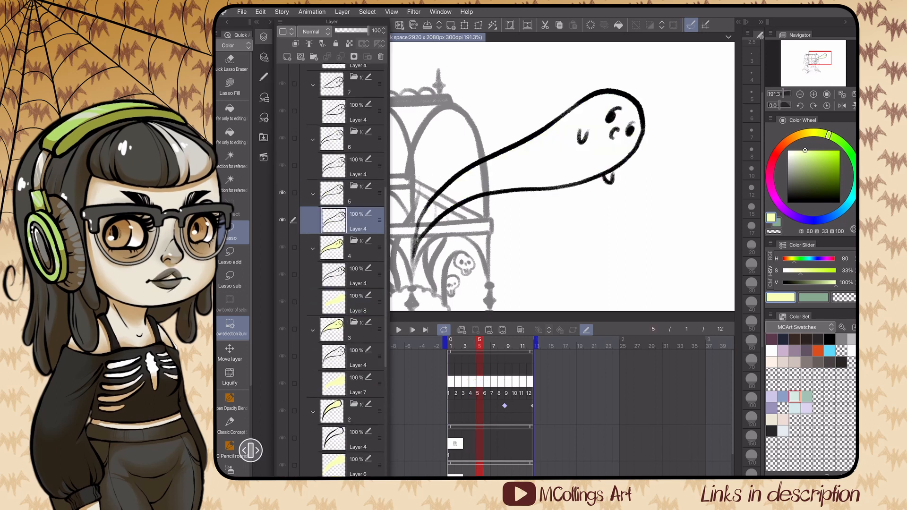
left_click(287, 57)
left_click(264, 37)
mouse_move(458, 173)
left_mouse_down()
mouse_move(429, 203)
mouse_move(445, 215)
mouse_move(578, 181)
left_mouse_up()
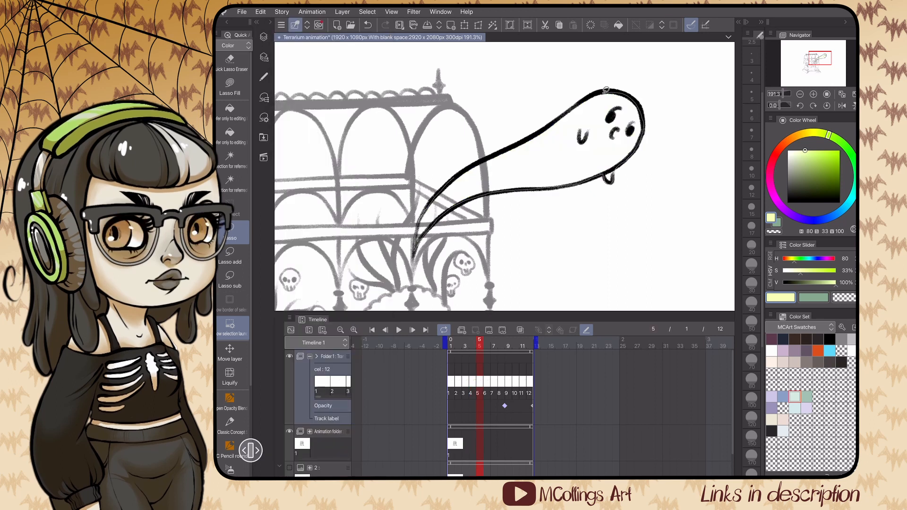
left_click(539, 263)
mouse_move(606, 90)
left_mouse_down()
mouse_move(486, 156)
mouse_move(433, 223)
left_mouse_up()
Step: Add a colour layer to cel 6 and fill the lassoed ghost with pale yellow-green
left_click(264, 37)
left_click(353, 166)
left_click(287, 57)
left_click(264, 37)
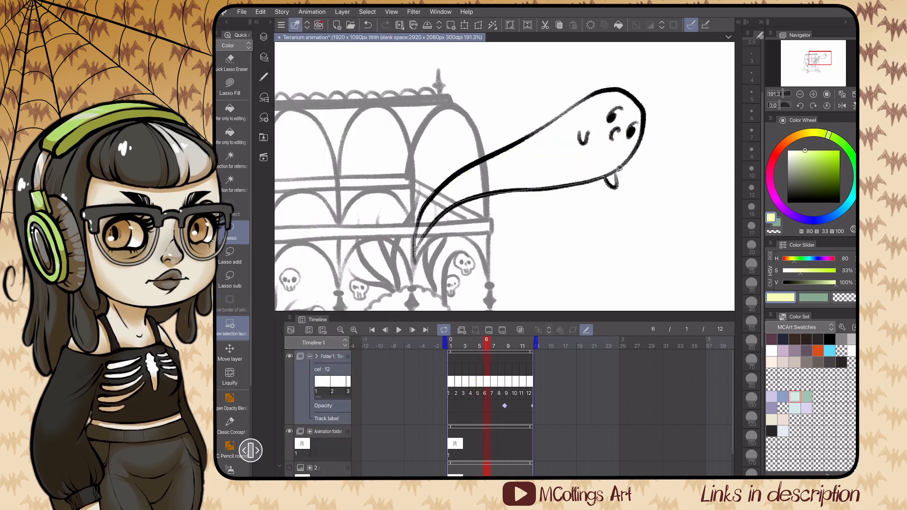
left_click_drag(516, 143, 434, 193)
left_click(588, 269)
Step: Add a colour layer to cel 7 and fill the lassoed ghost with its shortened tail pale yellow-green
left_click(264, 36)
left_click(353, 166)
left_click(287, 57)
left_click(264, 36)
left_click_drag(483, 163, 519, 184)
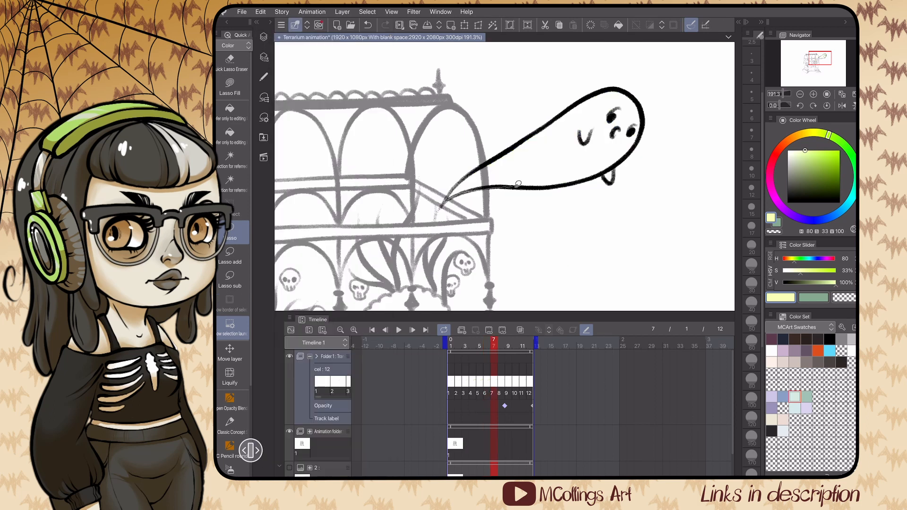
left_click_drag(641, 105, 483, 164)
left_click(553, 216)
Step: Add a colour layer beneath cel 8's line art and fill the lassoed ghost body and tail pale yellow-green
left_click(263, 37)
left_click(353, 182)
left_click(287, 57)
left_click_drag(353, 183, 347, 217)
left_click(264, 37)
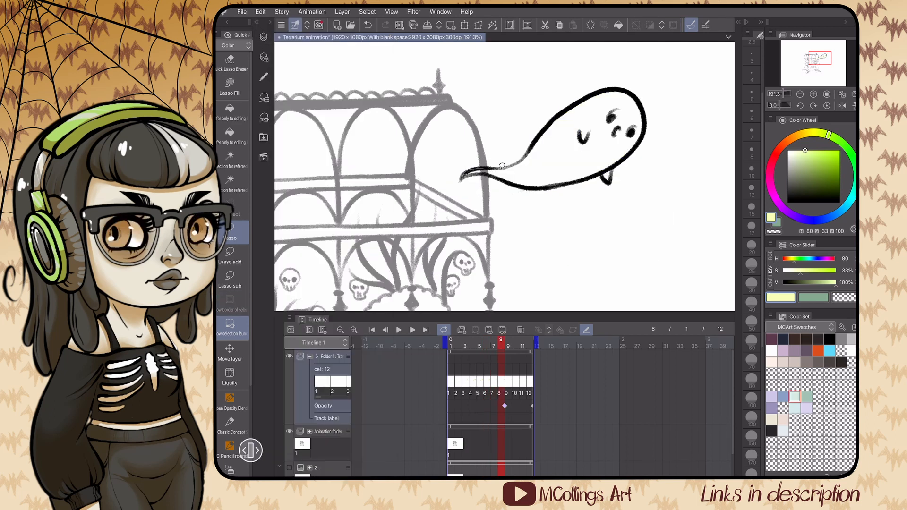
left_click_drag(506, 167, 528, 152)
left_click(549, 205)
left_click_drag(566, 107, 607, 169)
left_click(607, 199)
Step: Add a colour layer beneath cel 9's line art and fill the lassoed ghost pale yellow-green
left_click(264, 37)
left_click(353, 182)
left_click(287, 57)
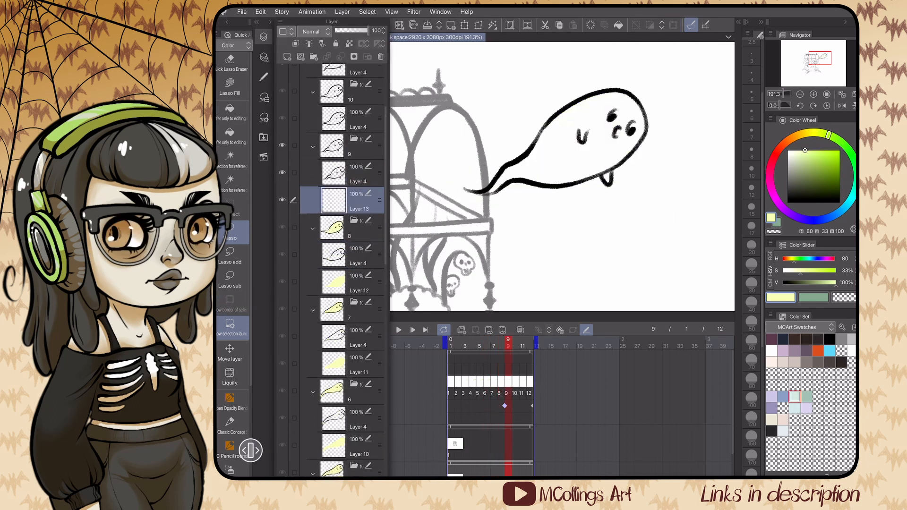
left_click(264, 37)
left_click_drag(485, 192, 536, 142)
left_click(571, 207)
mouse_move(614, 174)
left_mouse_down()
mouse_move(508, 182)
mouse_move(629, 80)
mouse_move(646, 150)
mouse_move(588, 176)
mouse_move(526, 161)
left_mouse_up()
Step: Colour the ghost in cel 10 pale yellow-green on a layer of its own
left_click(263, 36)
left_click(349, 338)
left_click(263, 37)
left_click(576, 197)
Step: Colour the lassoed ghost in cel 11 with the same pale yellow-green fill
left_click(264, 37)
left_click(350, 230)
left_click(263, 37)
left_click_drag(634, 164, 501, 194)
left_click(594, 208)
Step: Lasso the ghost in cel 12 and fill it with pale yellow-green
left_click(263, 37)
left_click(350, 203)
left_click(264, 36)
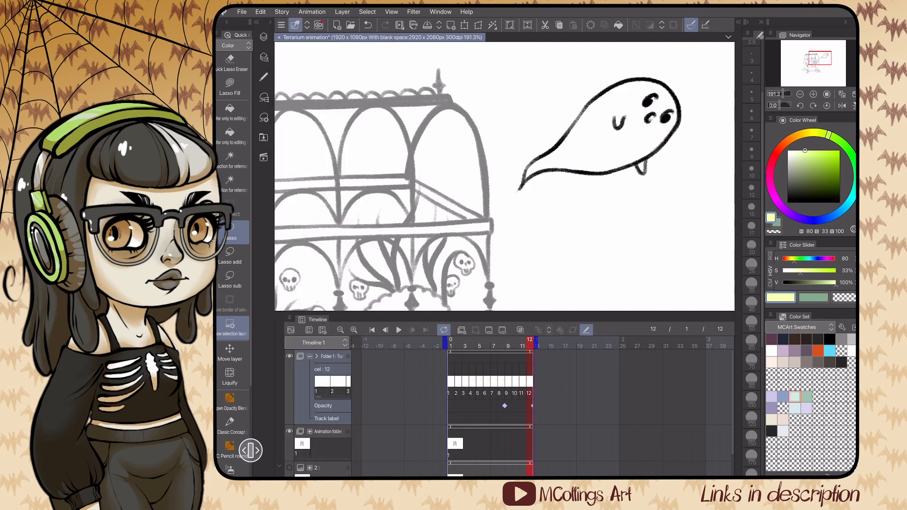
left_click_drag(681, 117, 520, 190)
left_click(610, 204)
Step: Play the animation to check the coloured ghost cels
left_click(264, 36)
left_click(264, 36)
scroll(520, 171, "down", 5)
left_click(399, 330)
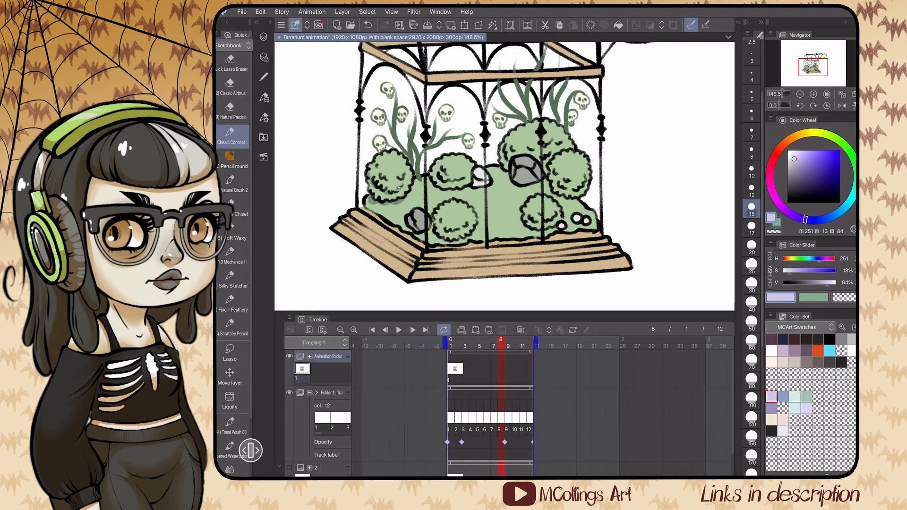
Step: Shade the bushes, rocks and ground inside the terrarium with muted lavender (H 251, S 13, V 84)
left_click_drag(411, 218, 420, 230)
mouse_move(435, 219)
left_mouse_down()
mouse_move(445, 237)
mouse_move(476, 231)
left_mouse_up()
left_click_drag(472, 190, 434, 177)
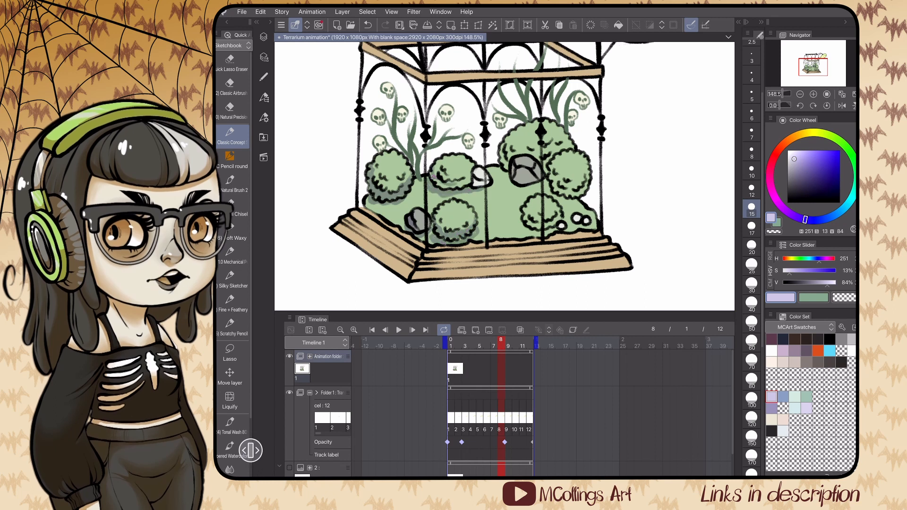
left_click_drag(516, 170, 587, 190)
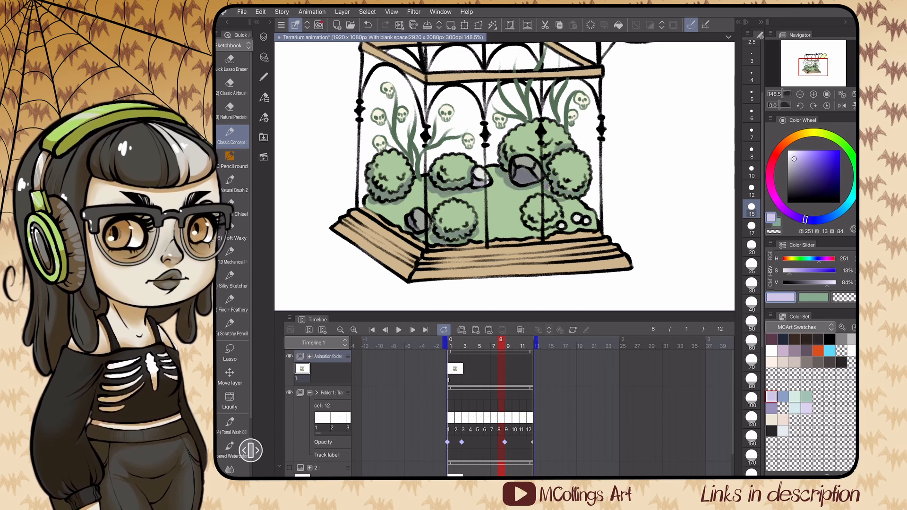
mouse_move(521, 218)
left_mouse_down()
mouse_move(537, 232)
mouse_move(587, 224)
left_mouse_up()
left_click_drag(367, 200, 390, 217)
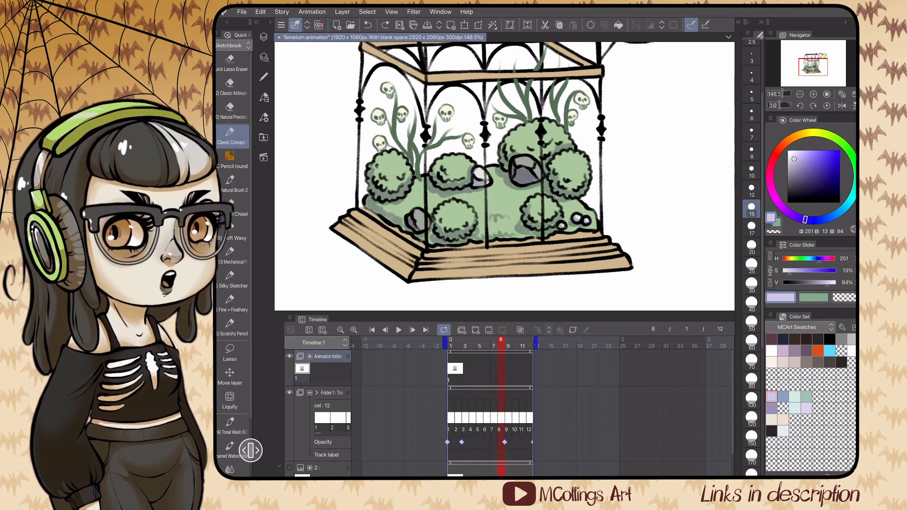
Step: Brush muted lavender shading over the terrarium's stepped wooden base and its upper wooden frame
scroll(505, 175, "down", 3)
scroll(505, 176, "up", 4)
scroll(504, 176, "down", 3)
scroll(505, 176, "up", 3)
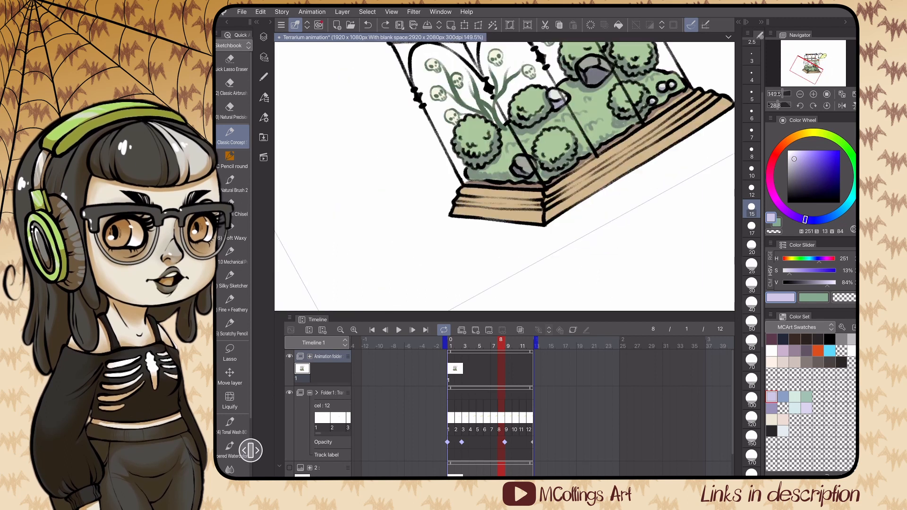
left_click_drag(459, 190, 533, 211)
left_click_drag(479, 201, 542, 220)
scroll(504, 175, "up", 2)
left_click_drag(442, 247, 583, 188)
scroll(504, 176, "down", 2)
mouse_move(398, 118)
left_mouse_down()
mouse_move(452, 146)
mouse_move(581, 108)
left_mouse_up()
left_click_drag(588, 116, 636, 138)
Step: Add a highlight layer, change its blending mode and paint pale yellow-green (H 80, S 33, V 100) highlights on the rocks and bushes
scroll(505, 175, "down", 4)
scroll(504, 175, "up", 3)
scroll(504, 176, "down", 3)
left_click(264, 37)
left_click(288, 57)
left_click(315, 32)
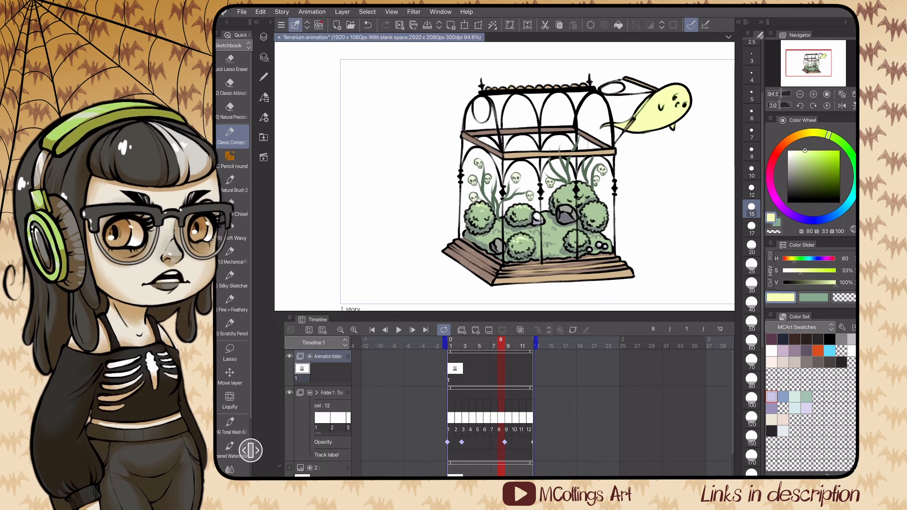
left_click_drag(497, 240, 501, 245)
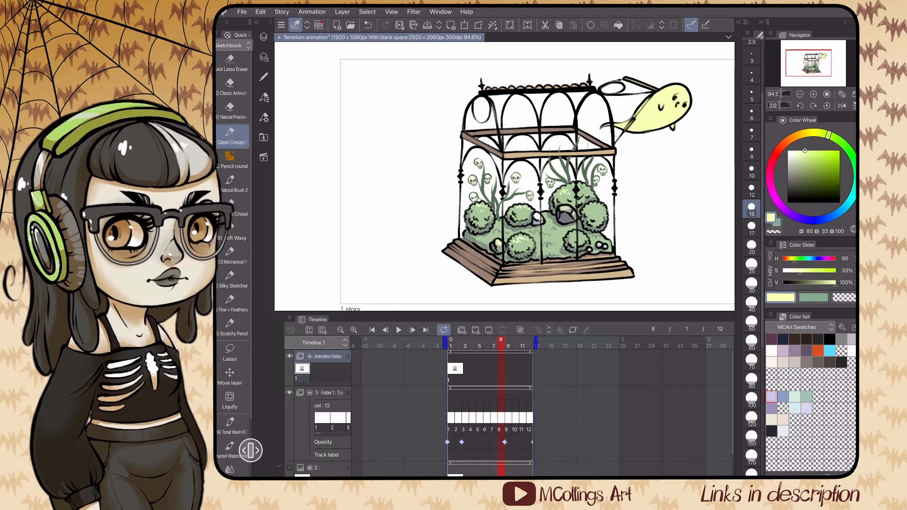
scroll(505, 176, "up", 1)
scroll(505, 176, "down", 2)
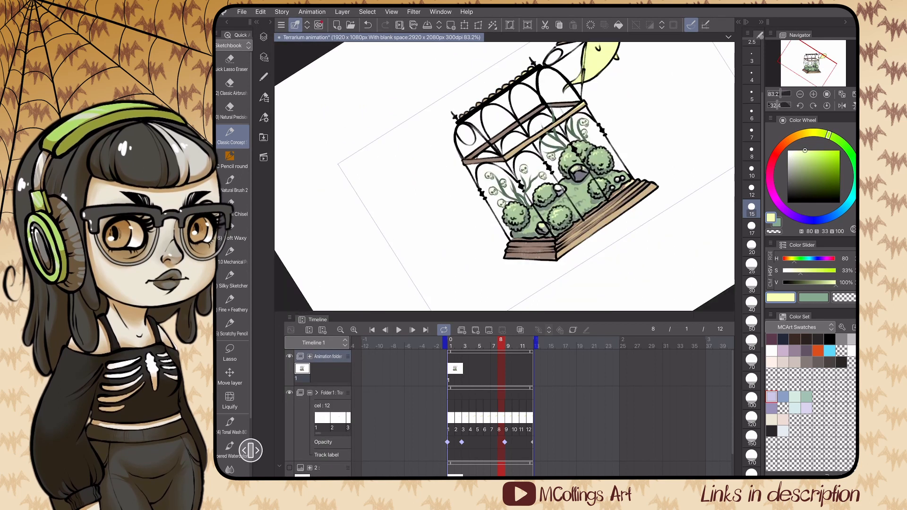
scroll(505, 176, "down", 1)
scroll(505, 175, "down", 3)
Step: Play the animation and stop it to review the ghost against the shaded terrarium
left_click(399, 330)
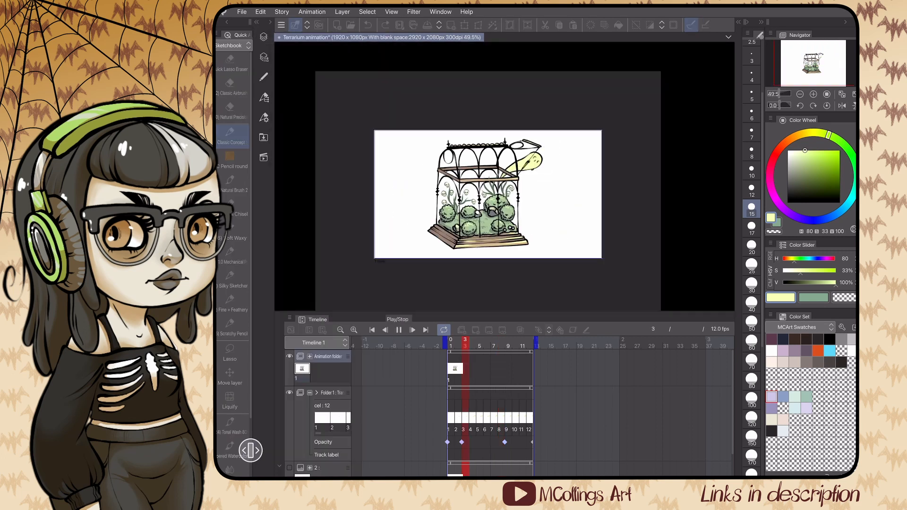
left_click(399, 330)
left_click(399, 330)
left_click(399, 330)
Step: Prepare the glass layer by moving it up the layer list and lowering its opacity, with the Lasso tool ready
left_click(264, 37)
left_click(263, 37)
scroll(473, 231, "up", 3)
left_click(230, 353)
scroll(505, 176, "up", 2)
mouse_move(392, 145)
left_mouse_down()
mouse_move(398, 242)
mouse_move(393, 144)
left_mouse_up()
left_click(263, 37)
left_click_drag(334, 284, 334, 202)
left_click_drag(367, 30, 342, 31)
left_click(264, 37)
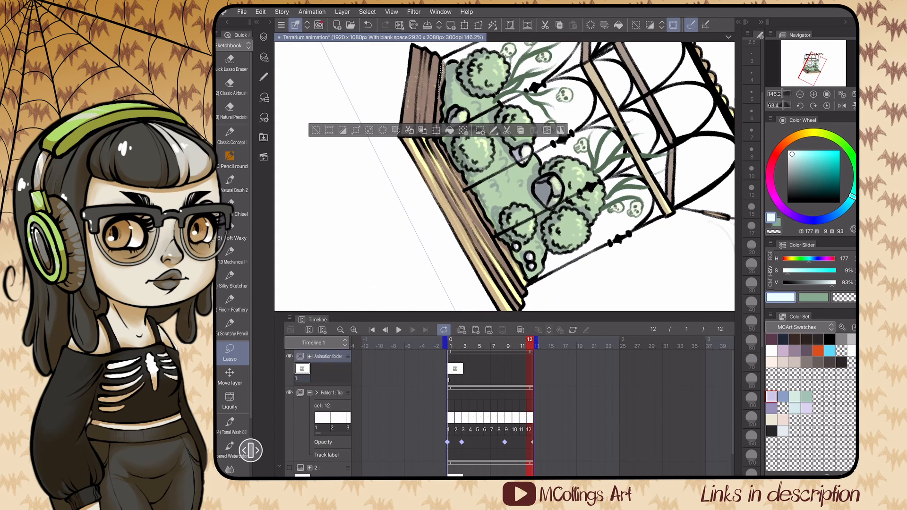
Step: Lasso the terrarium's glass area above the base and fill it with pale blue (H 177, S 9, V 93)
left_click_drag(436, 79, 513, 263)
scroll(504, 176, "up", 2)
mouse_move(426, 269)
left_mouse_down()
mouse_move(664, 98)
mouse_move(428, 286)
left_mouse_up()
mouse_move(643, 86)
left_mouse_down()
mouse_move(486, 141)
mouse_move(588, 121)
left_mouse_up()
left_click_drag(328, 212, 425, 62)
Step: Lasso the wooden beams around the terrarium's middle and clear the pale blue fill from them
left_click_drag(456, 164, 444, 161)
left_click_drag(529, 149, 477, 227)
left_click_drag(474, 178, 528, 145)
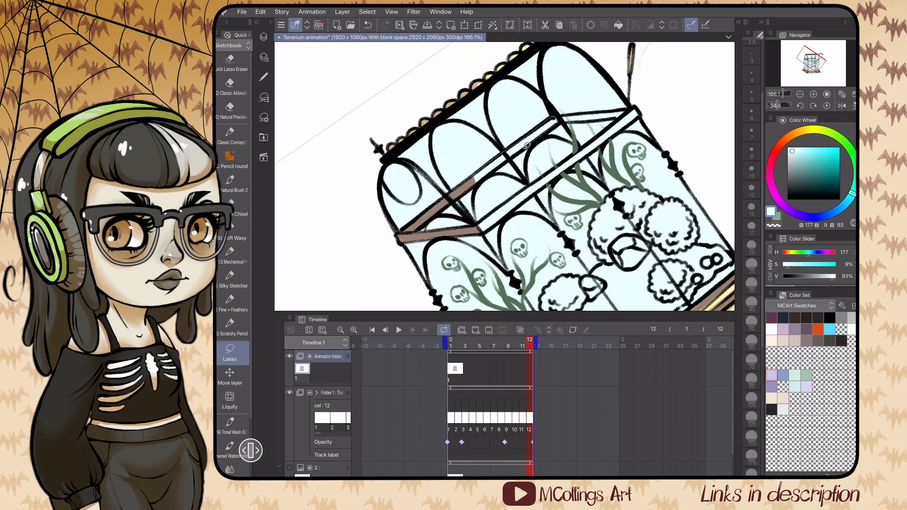
left_click_drag(533, 195, 479, 228)
left_click_drag(635, 111, 562, 215)
scroll(505, 175, "down", 2)
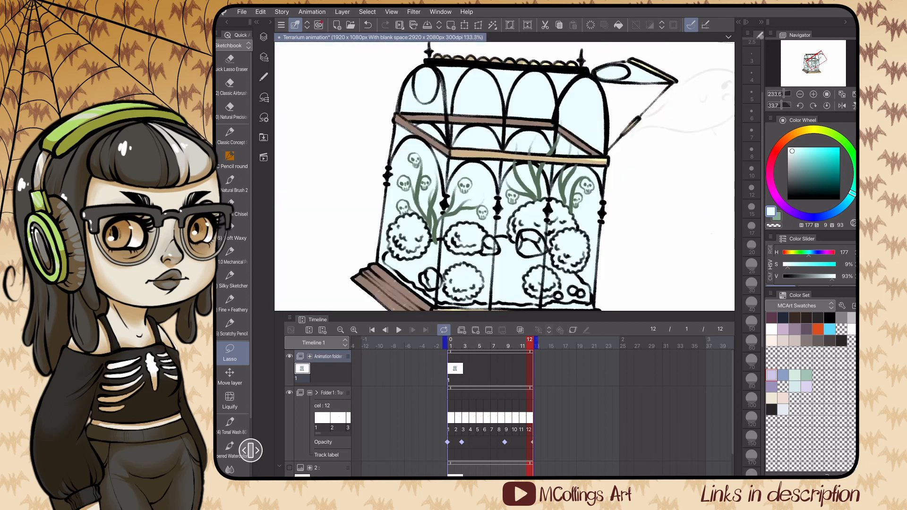
Step: Add another raster layer for the glass and hide the layer with the full pale blue fill
scroll(504, 176, "down", 2)
left_click(264, 37)
left_click(288, 57)
left_click(283, 230)
left_click(264, 37)
Step: Lasso the terrarium's upper panes above the rear beam, fill them with pale blue and deselect
scroll(520, 124, "up", 5)
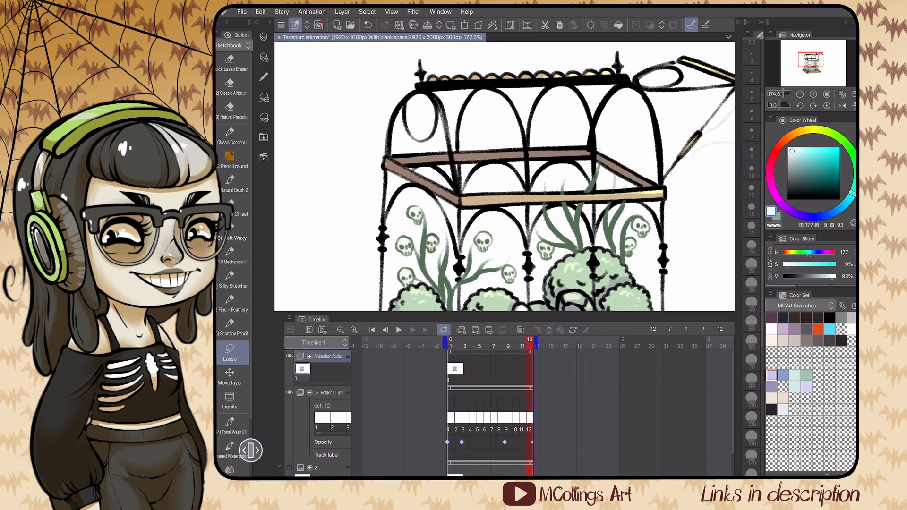
left_click_drag(457, 150, 591, 147)
scroll(505, 175, "down", 2)
key("ctrl+d")
scroll(505, 175, "down", 2)
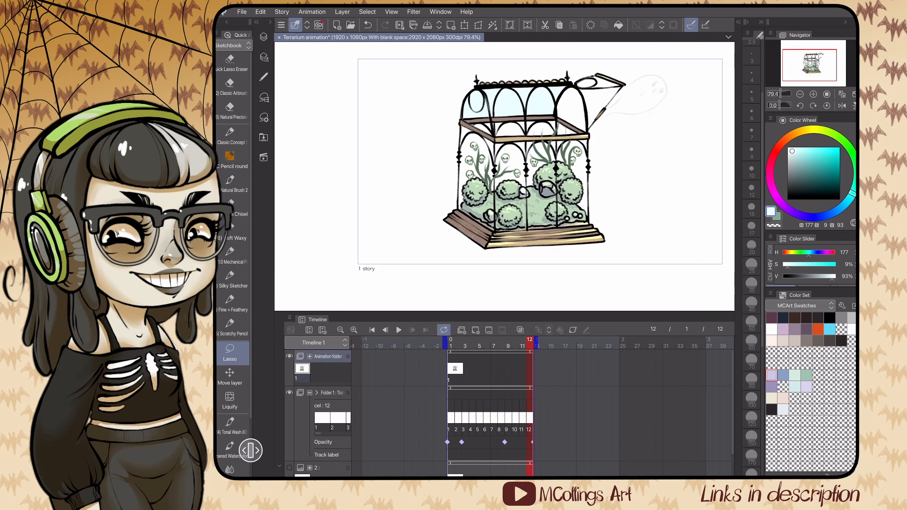
Step: Lasso the terrarium's lower panes, fill them with pale blue, clear the lassoed planted area and deselect
scroll(505, 176, "up", 3)
left_click_drag(518, 166, 497, 284)
scroll(505, 176, "down", 2)
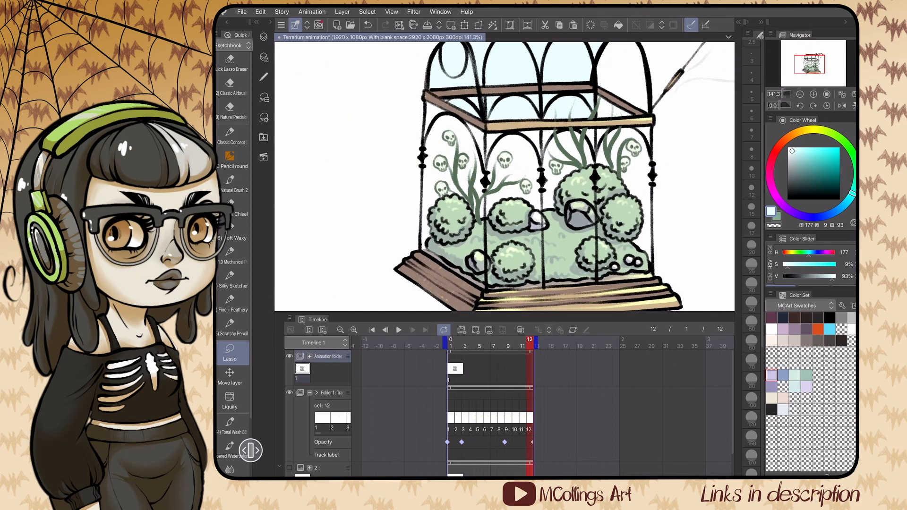
left_click_drag(650, 113, 494, 130)
scroll(564, 284, "up", 3)
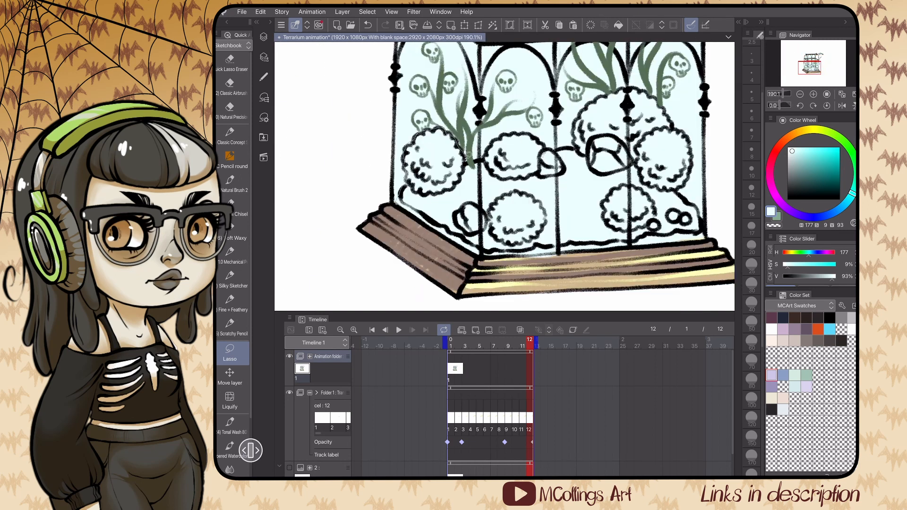
left_click_drag(667, 112, 402, 201)
key("Delete")
key("ctrl+d")
Step: Lower the opacity of Layer 20, the front pale blue glass layer, to 20%
scroll(578, 227, "down", 4)
left_click(263, 36)
left_click(355, 202)
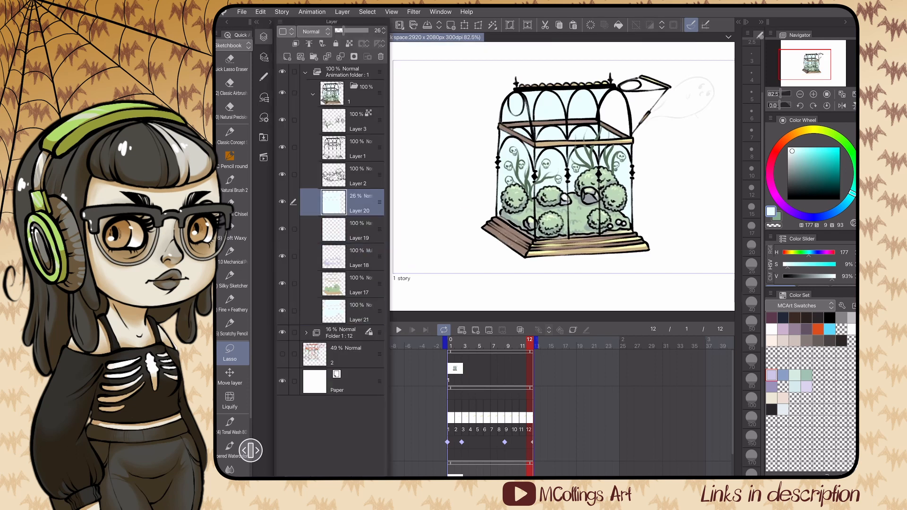
left_click(264, 37)
Step: Move the ghost animation folder above the terrarium's animation folder and play the animation to check it
left_click(399, 330)
left_click(263, 37)
left_click(399, 330)
left_click_drag(344, 88, 344, 67)
left_click(264, 37)
left_click(399, 330)
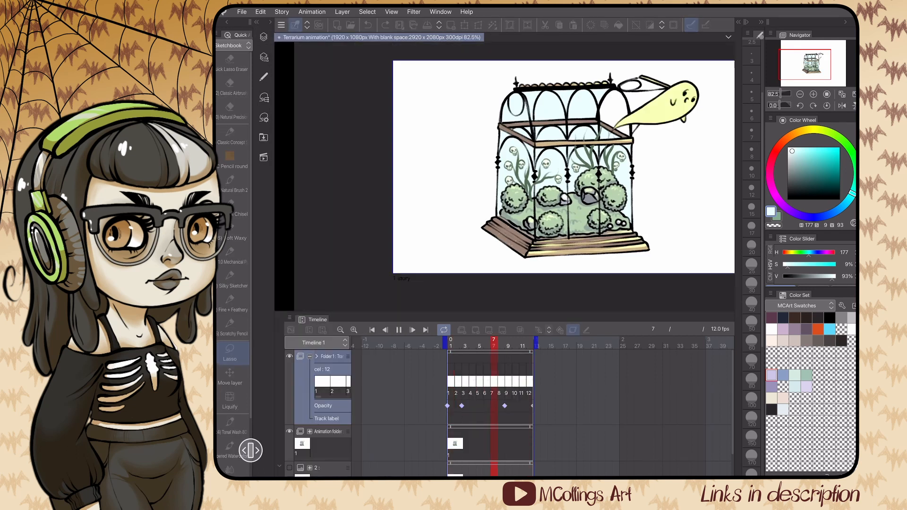
left_click(263, 37)
left_click(399, 330)
Step: Try to move the ghost animation folder among the layers inside the terrarium's animation folder
left_click(264, 37)
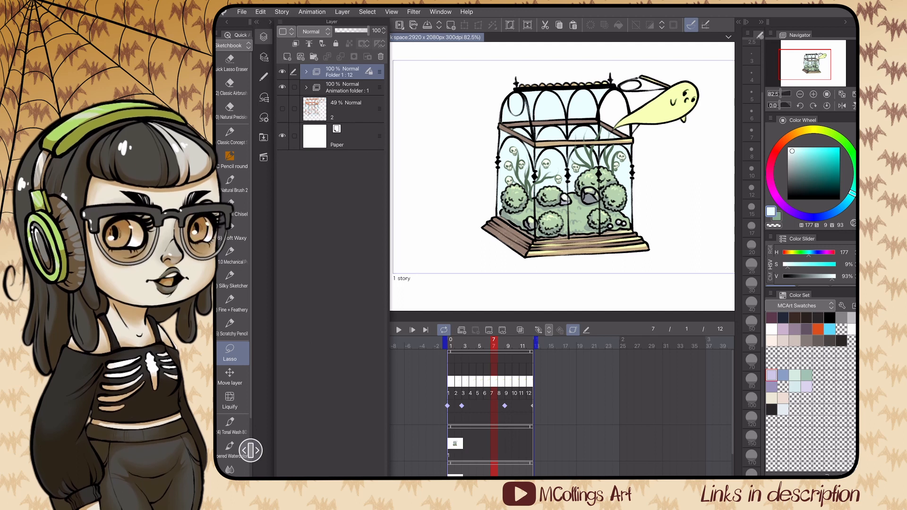
left_click(306, 87)
left_click_drag(344, 71, 344, 175)
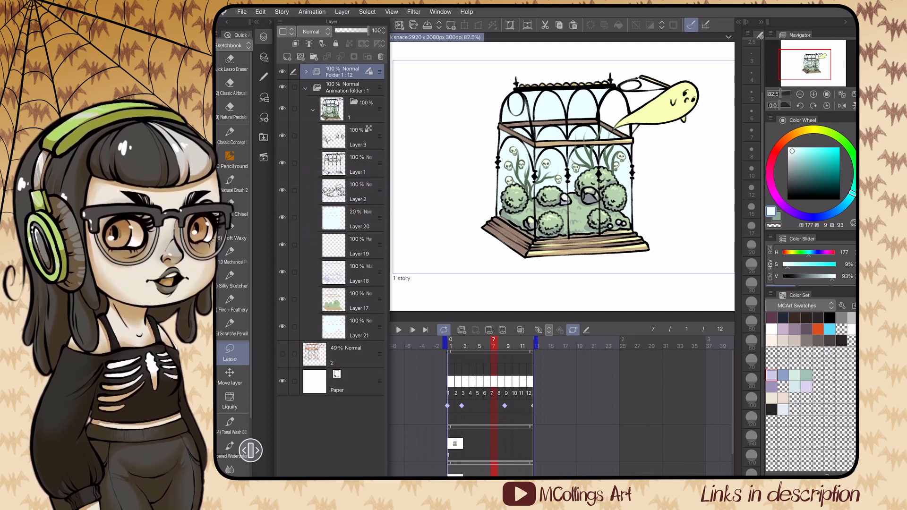
Step: Move the terrarium's layer folder 1 out of its animation folder and delete the emptied animation folder
left_click(360, 110)
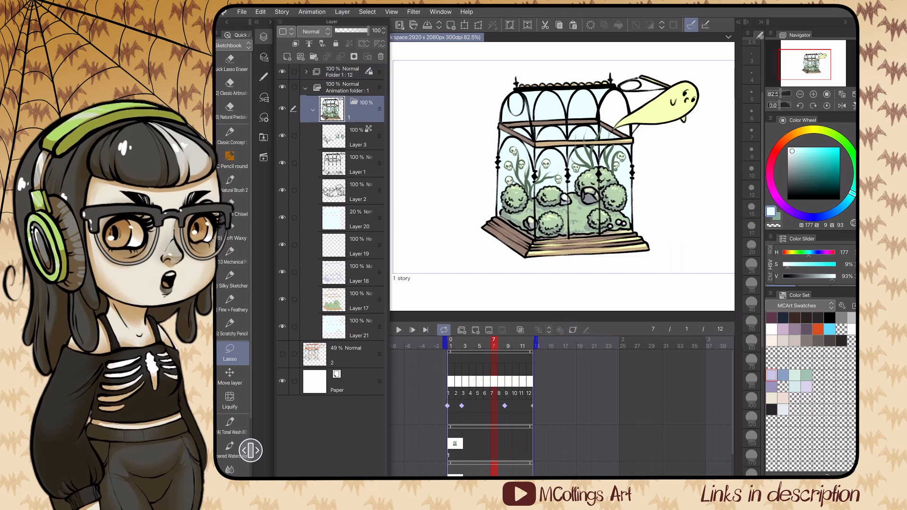
left_click(313, 109)
left_click_drag(354, 110, 350, 80)
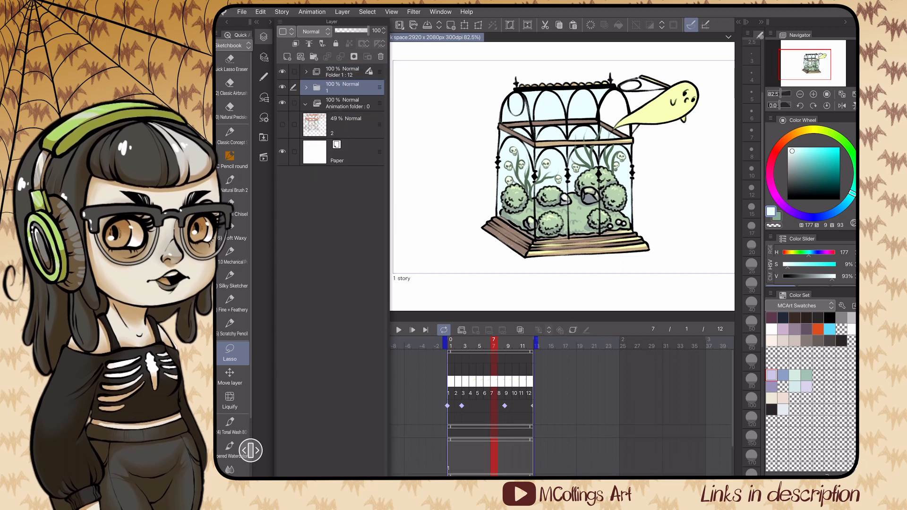
left_click(350, 103)
left_click(381, 56)
Step: Move the ghost animation folder into the terrarium's folder 1, between Layer 18 and Layer 17
left_click(306, 87)
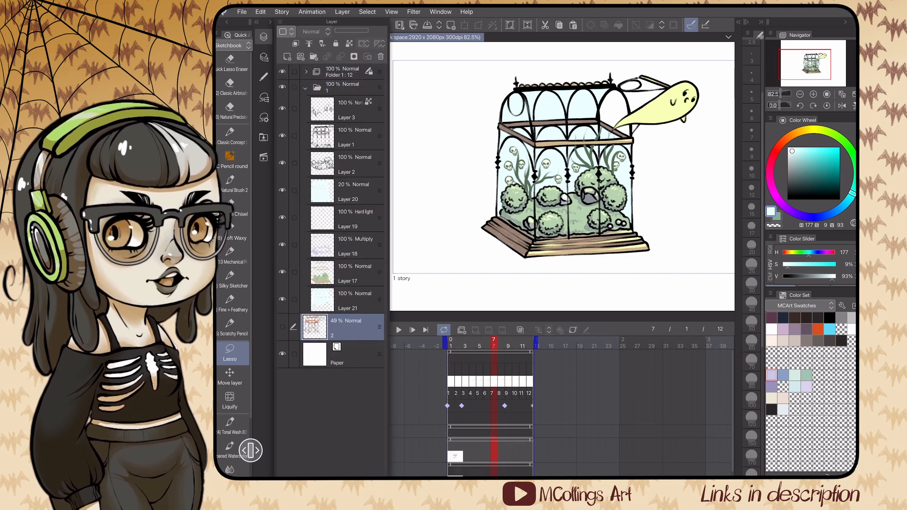
left_click(350, 71)
left_click_drag(350, 72, 349, 200)
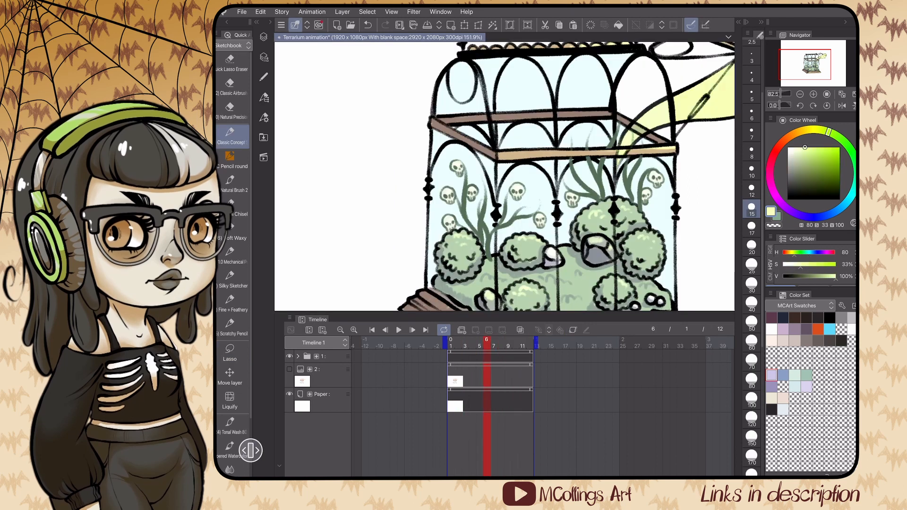
Step: Paint pale yellow highlights (H 80, S 33, V 100) along the terrarium's upper corner post and beam at brush size 15
scroll(516, 123, "up", 3)
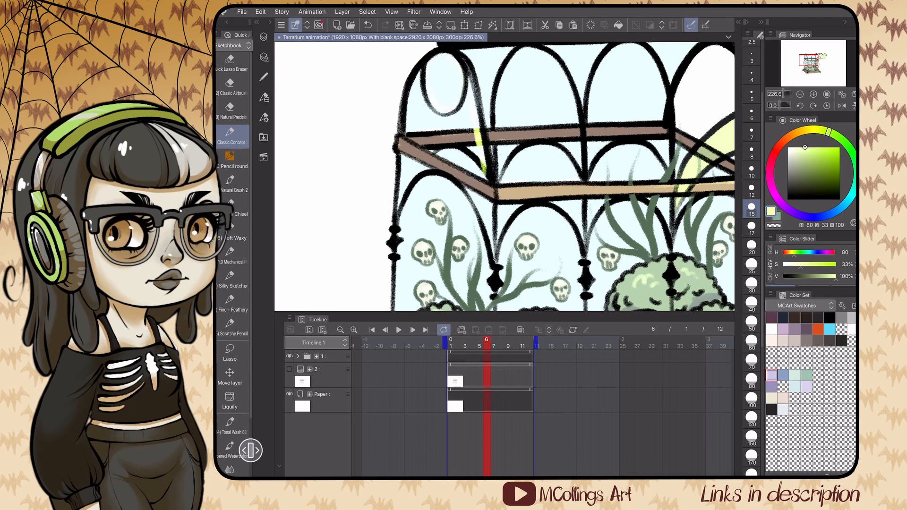
scroll(447, 139, "down", 4)
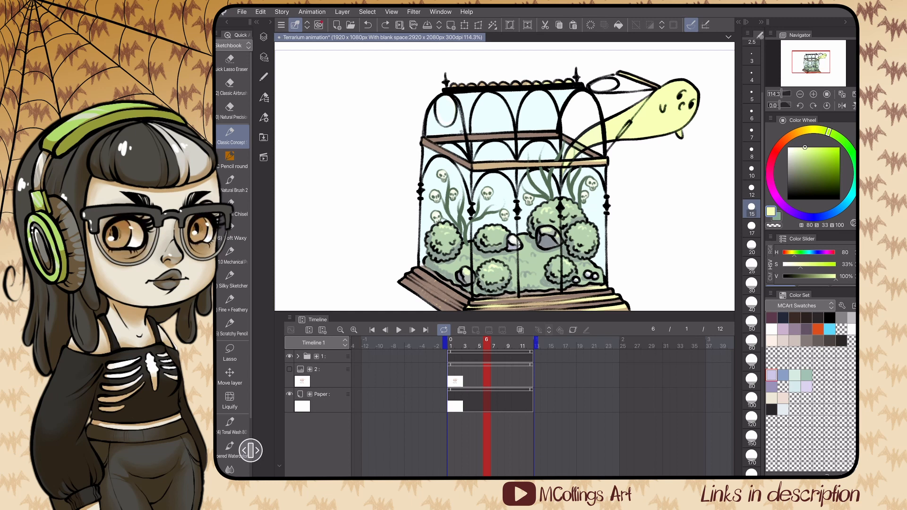
scroll(453, 152, "down", 2)
key("ctrl+z")
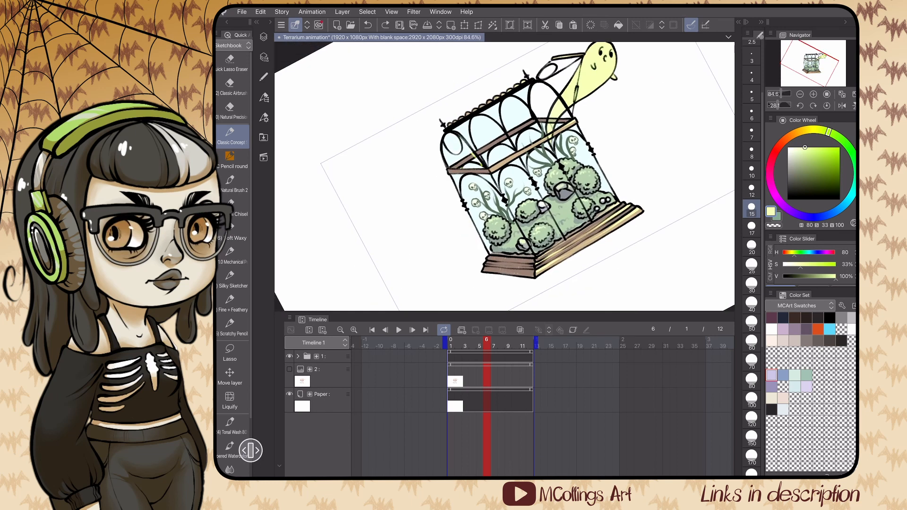
scroll(453, 152, "up", 5)
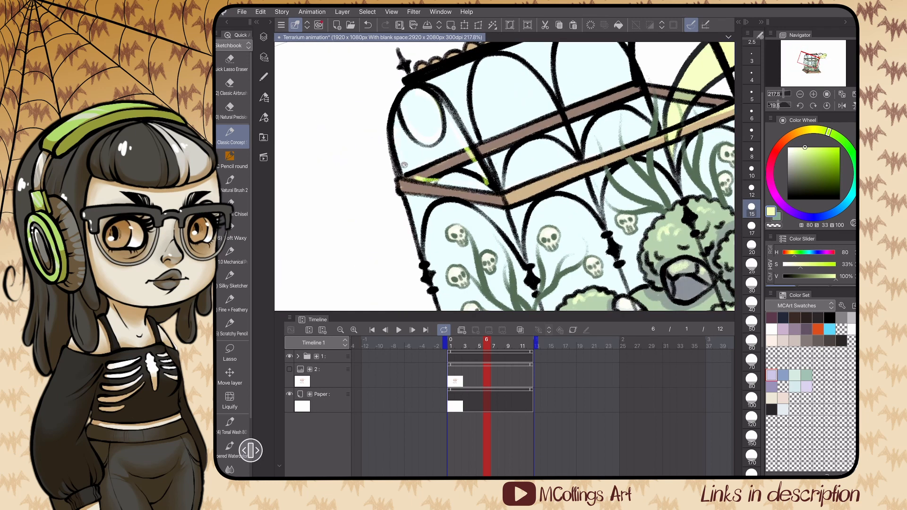
scroll(404, 165, "down", 3)
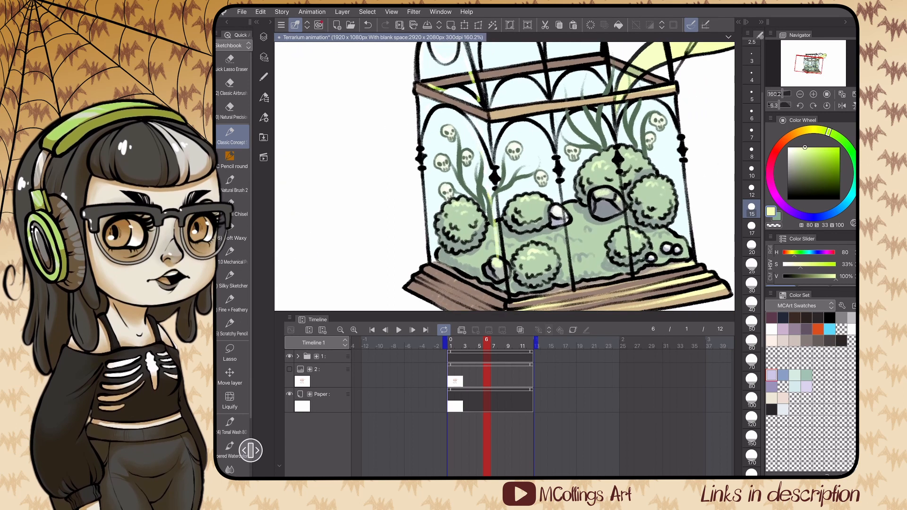
Step: Paint pale yellow highlights at the terrarium's lower left corner and front corner post, undoing the last stroke
left_click_drag(438, 249, 437, 263)
scroll(438, 212, "down", 1)
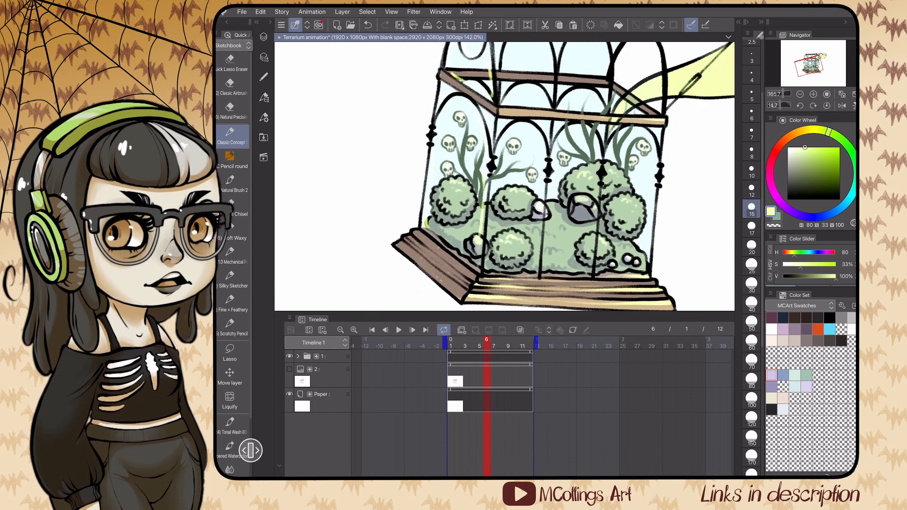
left_click_drag(477, 219, 474, 223)
key("ctrl+z")
Step: Paint pale yellow reflection streaks on the upper and left glass panes at brush size 30, undoing the last one
left_click(752, 247)
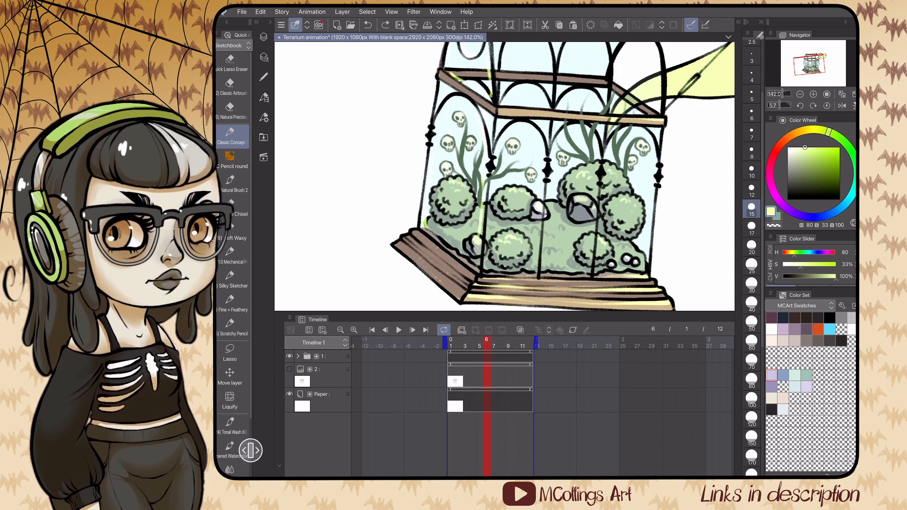
left_click(752, 285)
scroll(504, 198, "down", 3)
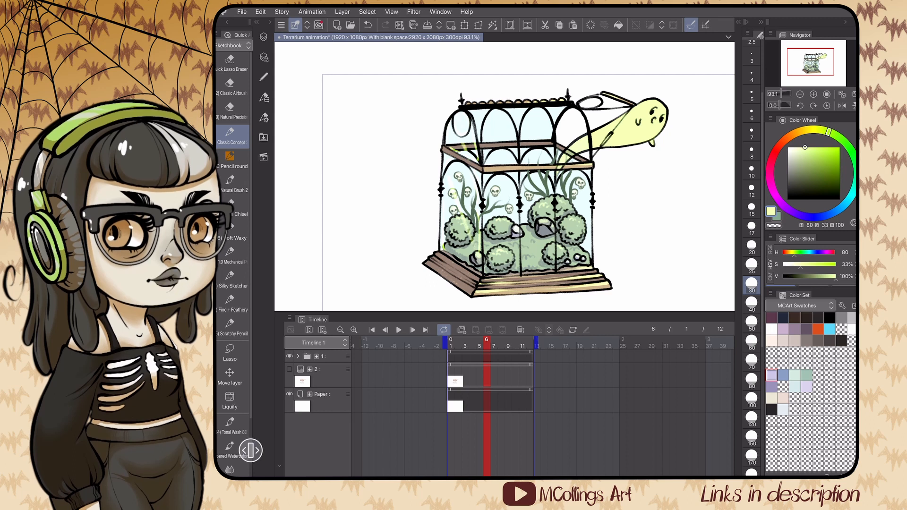
scroll(523, 148, "up", 1)
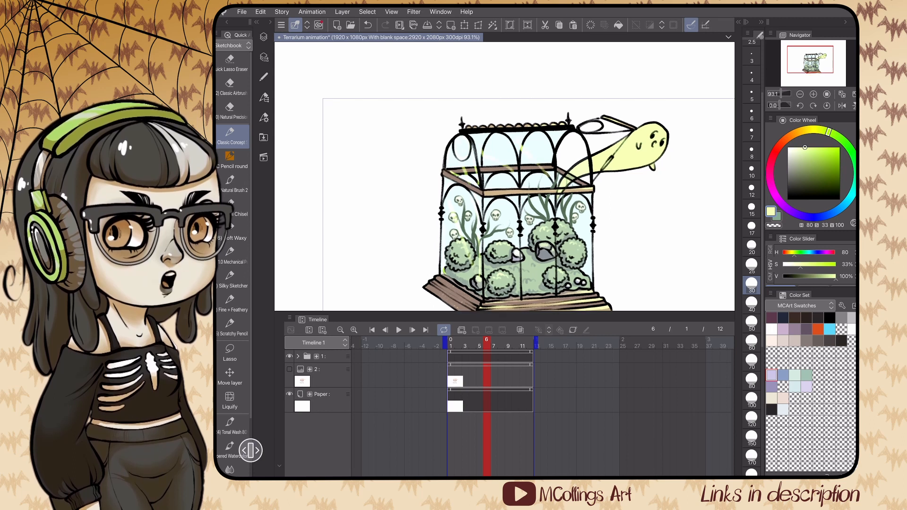
key("ctrl+z")
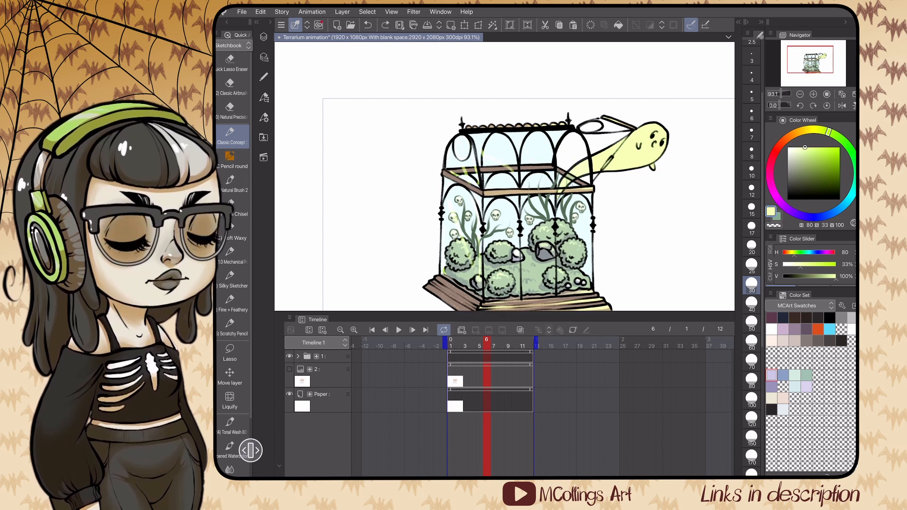
Step: Set the brush size to 15 and paint pale yellow highlights on the terrarium's upper panes and arches
left_click(751, 209)
mouse_move(524, 153)
left_mouse_down()
mouse_move(520, 172)
mouse_move(561, 175)
left_mouse_up()
scroll(583, 237, "up", 2)
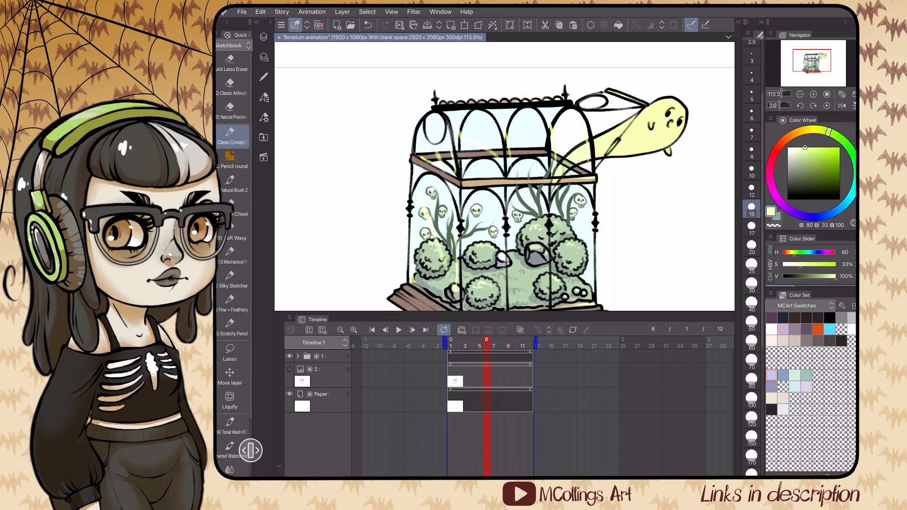
scroll(579, 302, "up", 2)
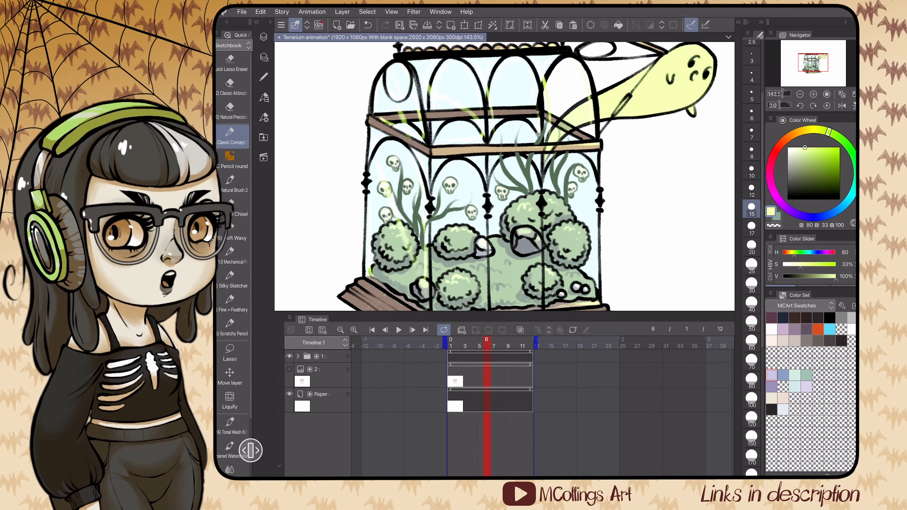
scroll(613, 158, "down", 5)
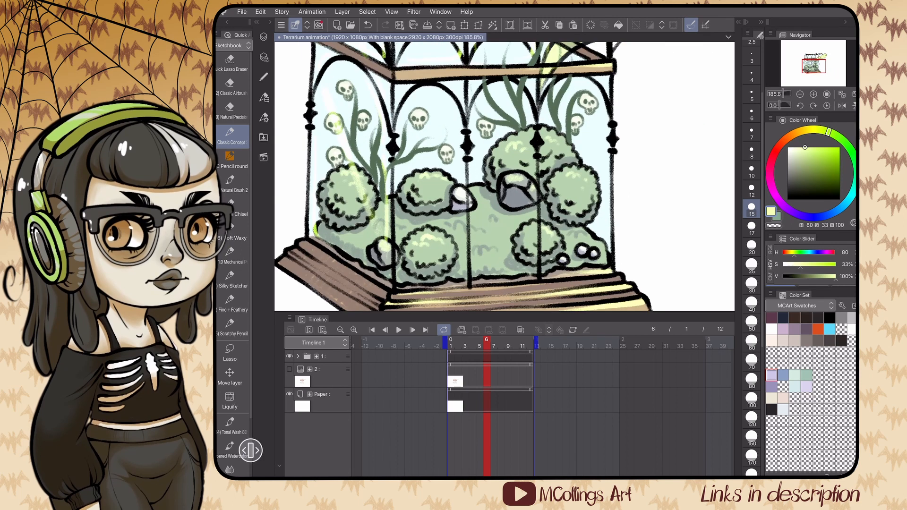
Step: Paint pale yellow highlights along the lower front posts and arch, with diagonal reflection streaks across the middle front pane
left_click_drag(464, 206, 461, 280)
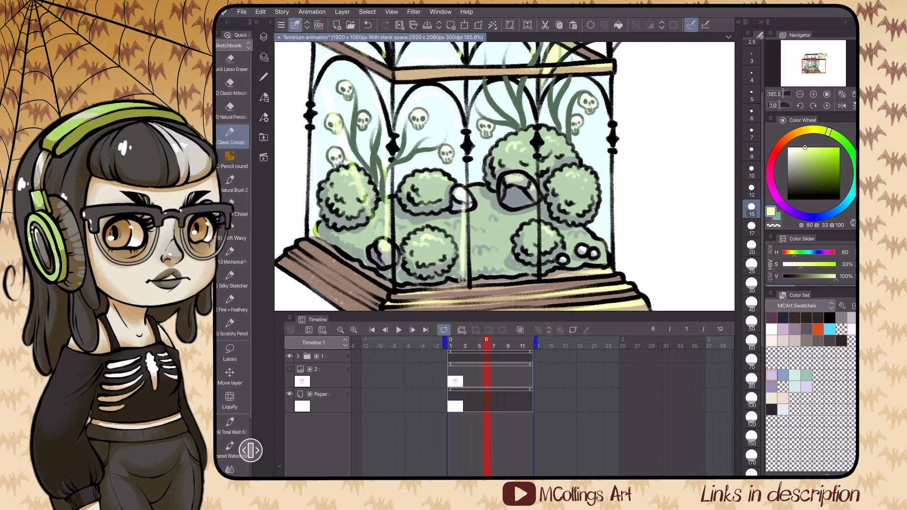
mouse_move(531, 163)
left_mouse_down()
mouse_move(537, 268)
mouse_move(475, 279)
mouse_move(474, 196)
left_mouse_up()
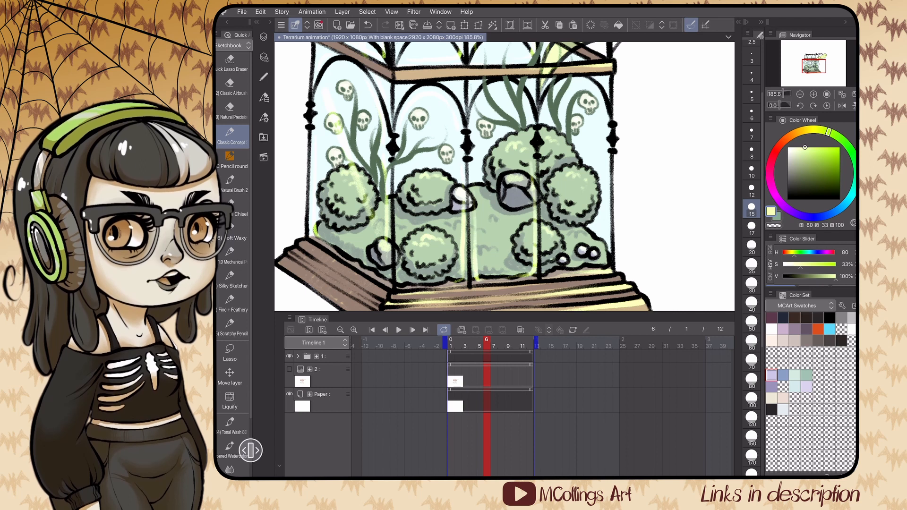
left_click_drag(530, 146, 479, 264)
left_click_drag(532, 166, 481, 273)
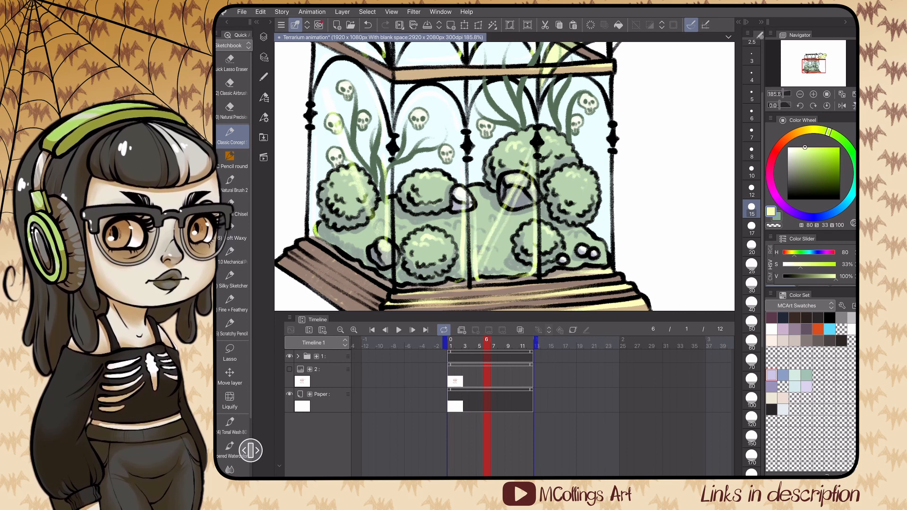
left_click_drag(486, 88, 488, 95)
left_click_drag(506, 87, 521, 99)
Step: Move Layer 3 below Layer 2 in the layer stack and reselect the hard light Layer 22
left_click(264, 37)
left_click_drag(355, 121, 354, 189)
left_click(620, 183)
left_click(264, 37)
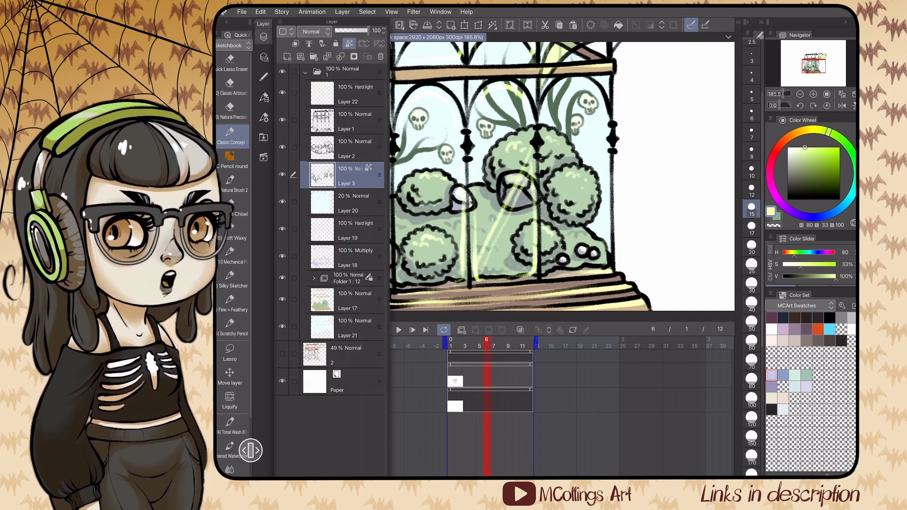
left_click(354, 94)
left_click(620, 183)
Step: Paint pale yellow arch highlights and diagonal reflection streaks on the terrarium's rightmost front pane
mouse_move(544, 109)
left_mouse_down()
mouse_move(569, 81)
mouse_move(597, 90)
left_mouse_up()
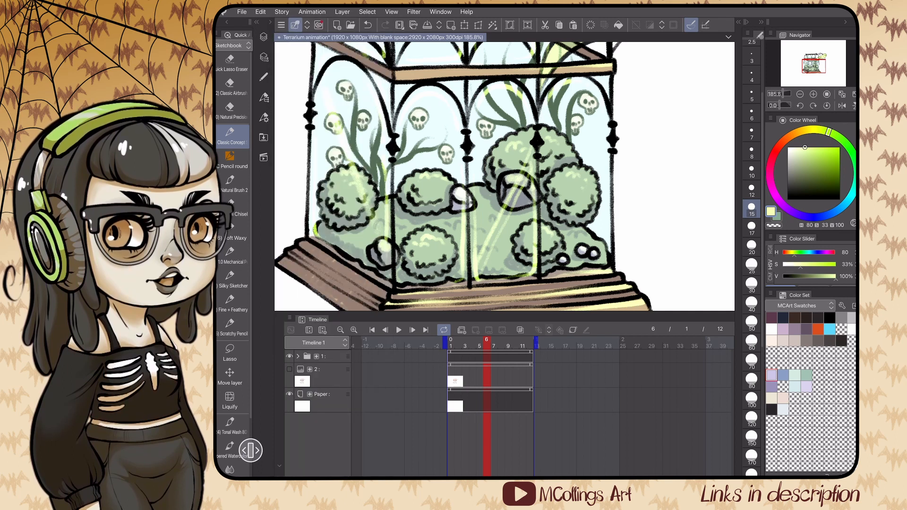
left_click_drag(592, 166, 562, 223)
left_click_drag(606, 241, 572, 271)
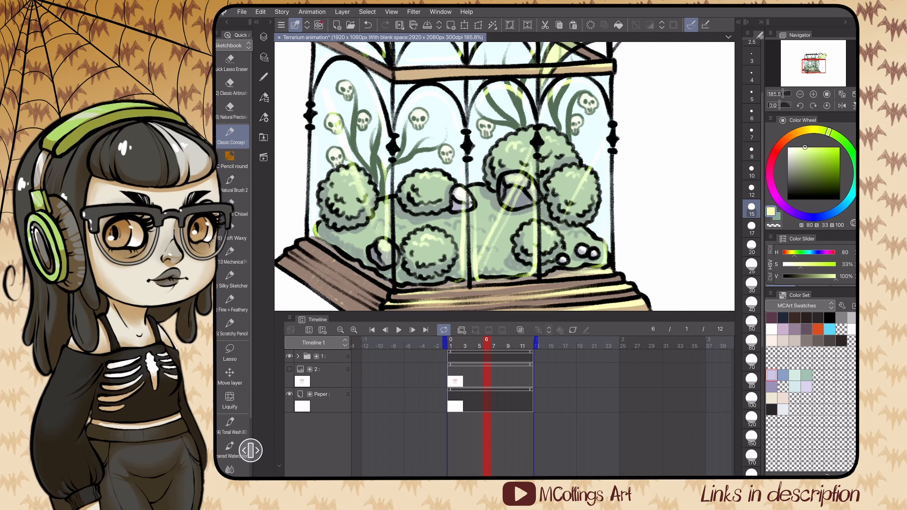
left_click_drag(543, 210, 554, 272)
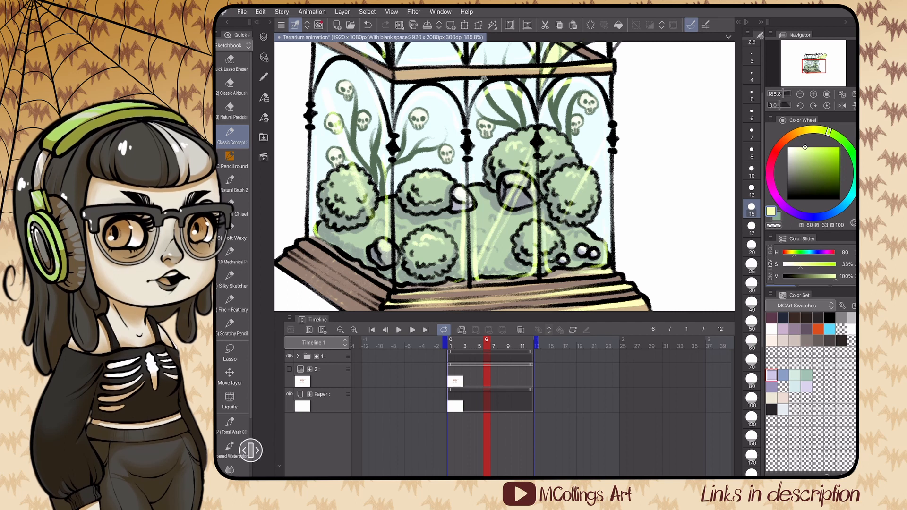
Step: Try diagonal pale yellow streaks across the front pane just right of the corner post and undo them
left_click_drag(401, 253, 457, 180)
left_click_drag(411, 230, 444, 183)
scroll(504, 176, "down", 2)
key("ctrl+z")
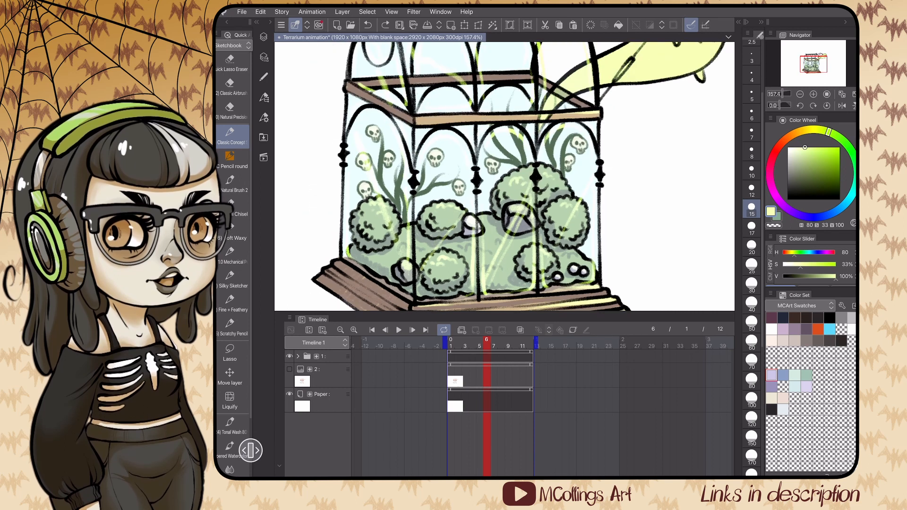
key("ctrl+z")
Step: Play the ghost animation to check it together with the terrarium's glass highlights
scroll(505, 176, "down", 8)
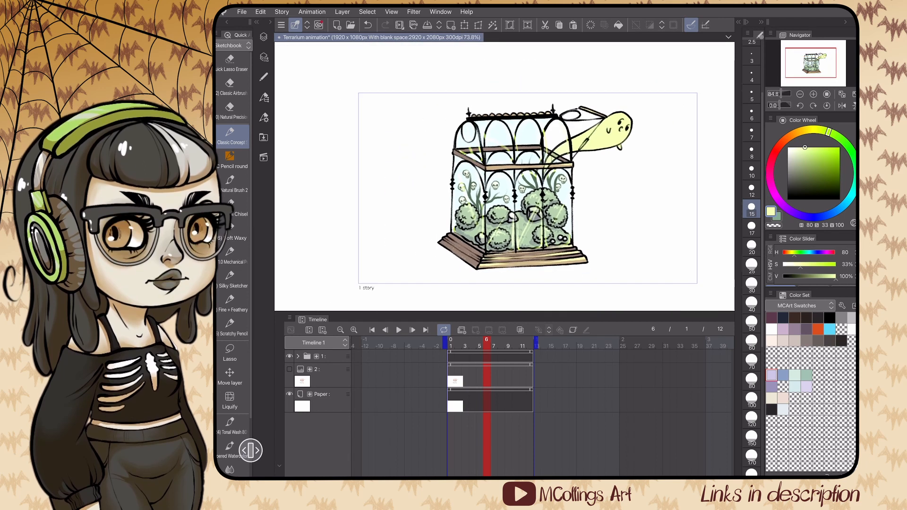
key("space")
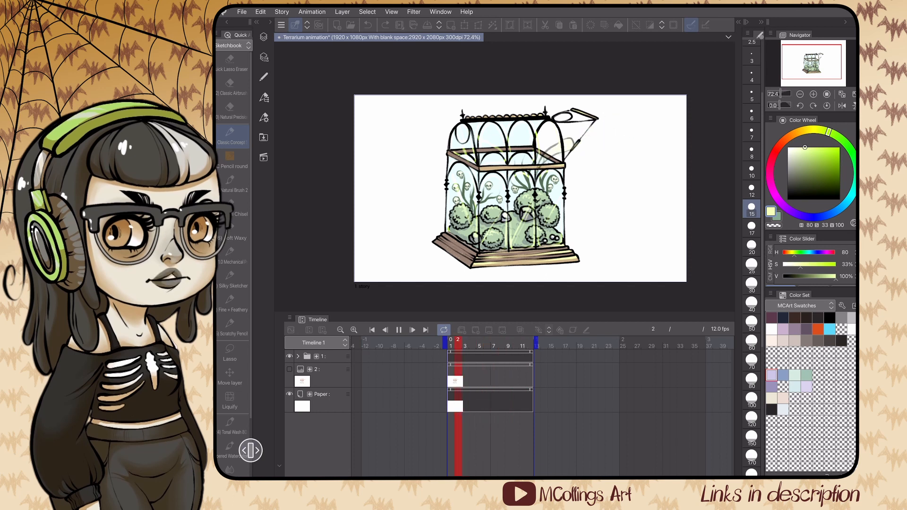
left_click(399, 330)
Step: Select the Paper layer and change its colour to dark green
left_click(264, 37)
left_click(341, 381)
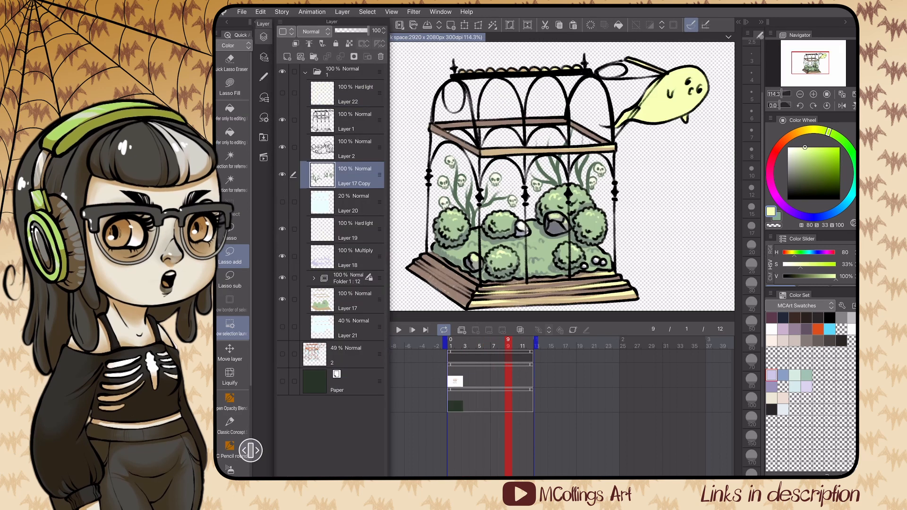
Step: Convert the Layer 17 Copy plants into a file object, keeping the original layer, and save the file in the YouTube folder
right_click(371, 177)
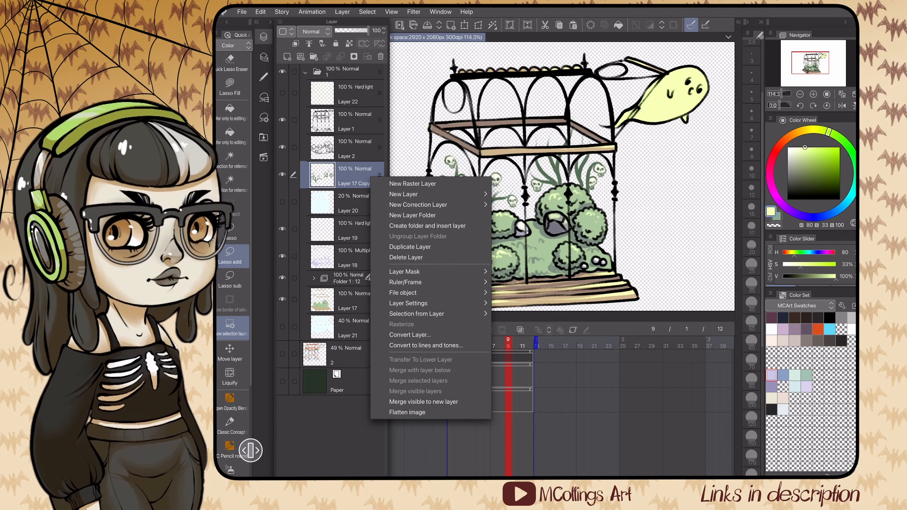
left_click(403, 292)
left_click(529, 295)
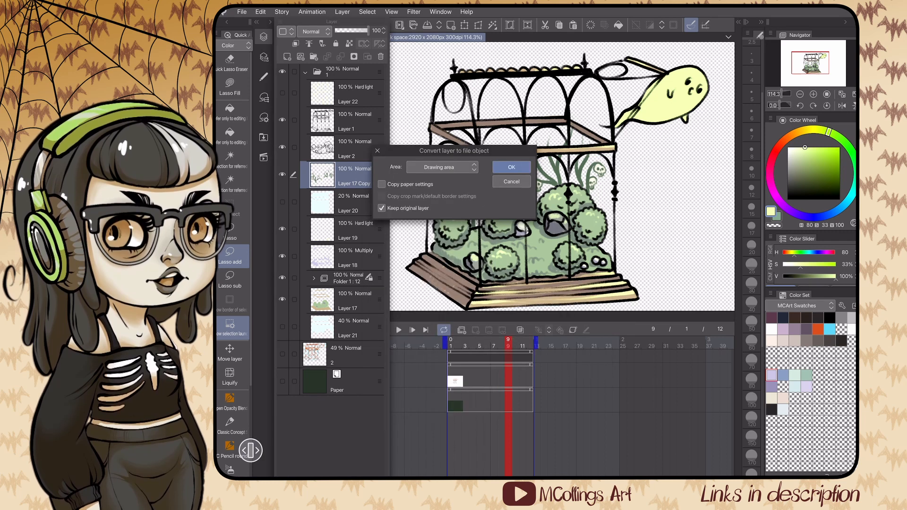
left_click(512, 168)
left_click(608, 79)
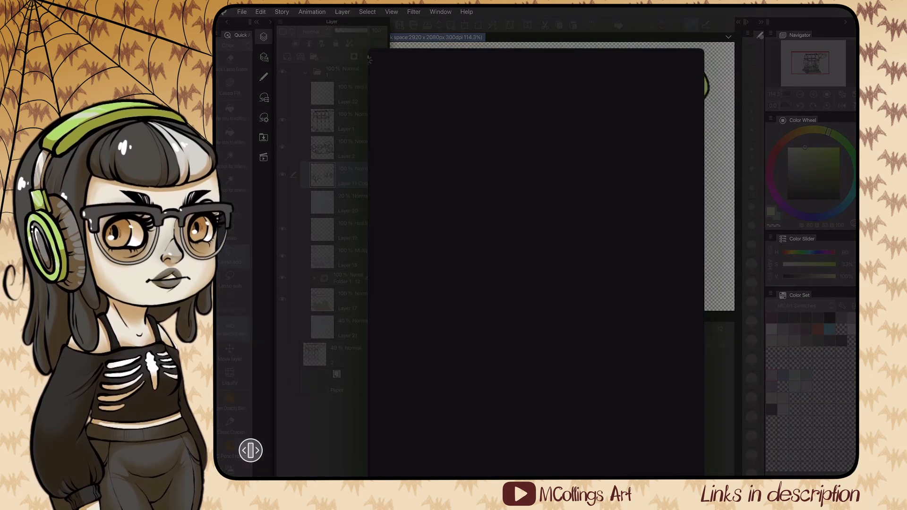
left_click(452, 410)
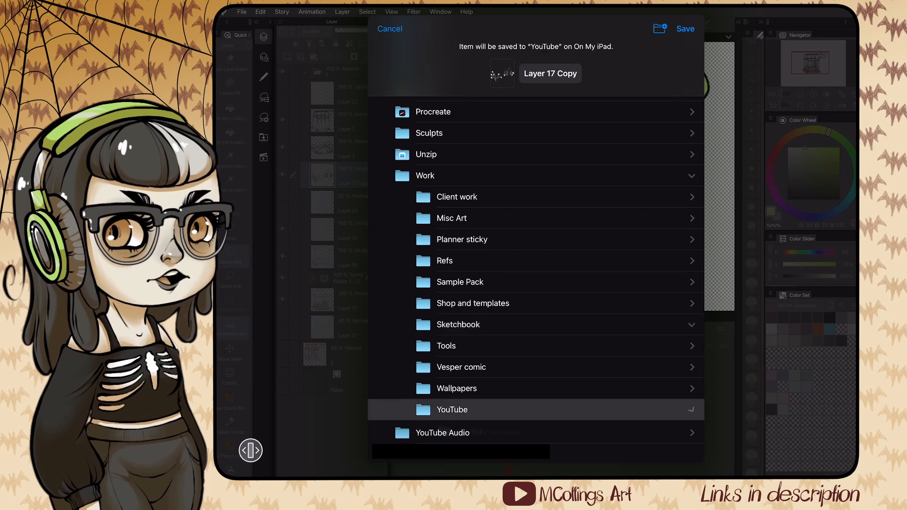
left_click(685, 29)
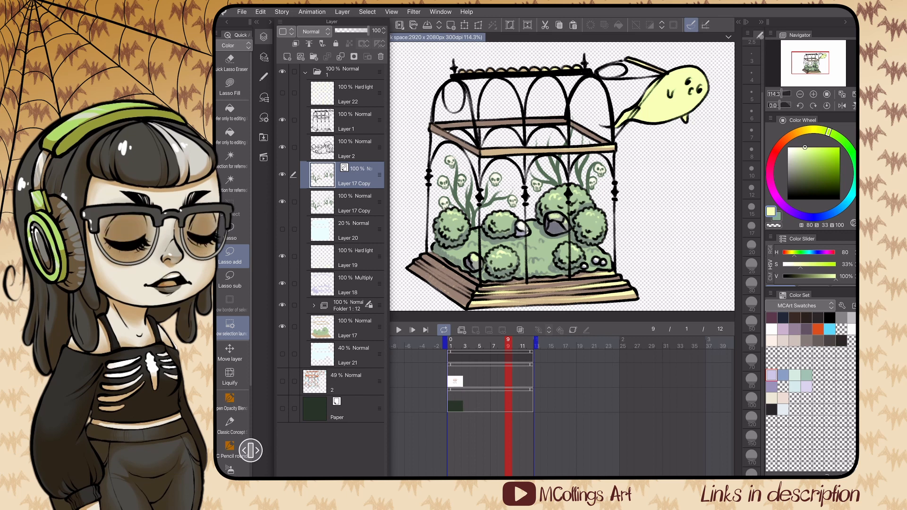
Step: Hide the original Layer 17 Copy raster layer and select the file object version of the plants
left_click(282, 202)
left_click(354, 203)
left_click(355, 176)
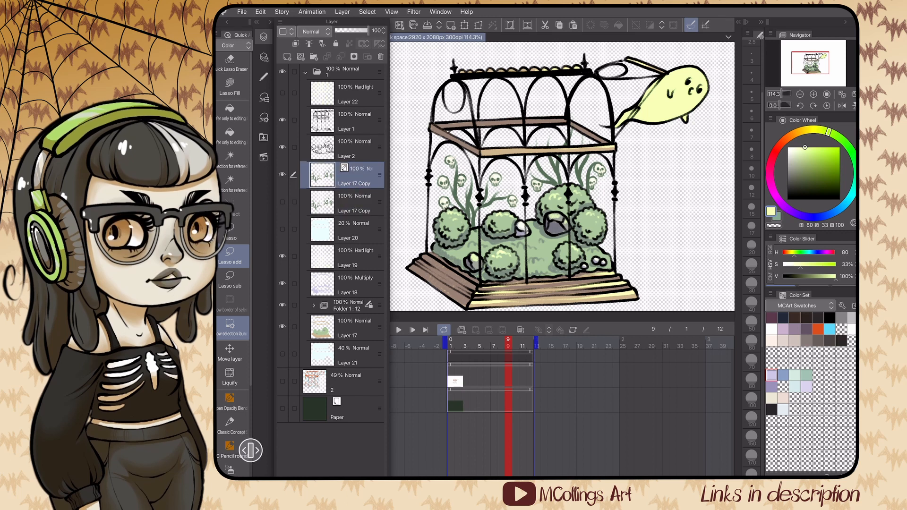
left_click(263, 37)
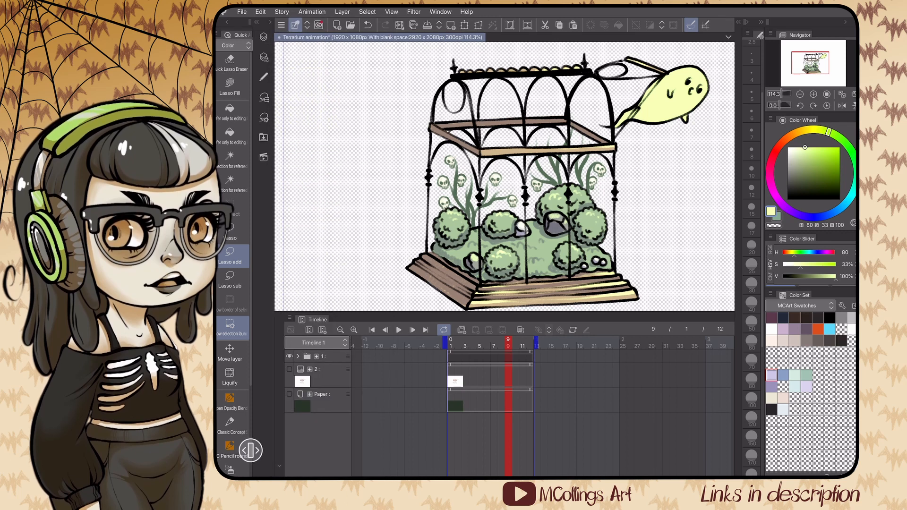
Step: Free-transform the plants' file object by nudging the upper-right corner slightly inward, and apply the transformation
left_click(479, 25)
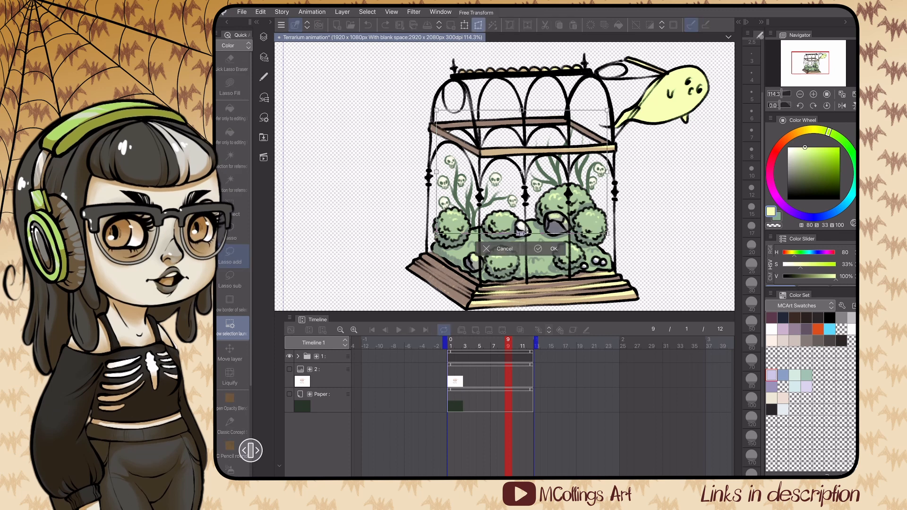
left_click_drag(607, 111, 604, 112)
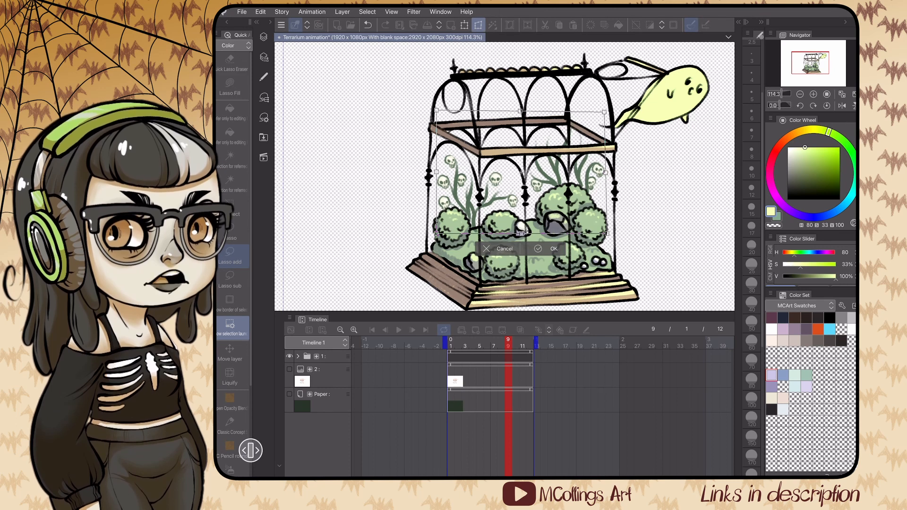
left_click(263, 77)
left_click(286, 168)
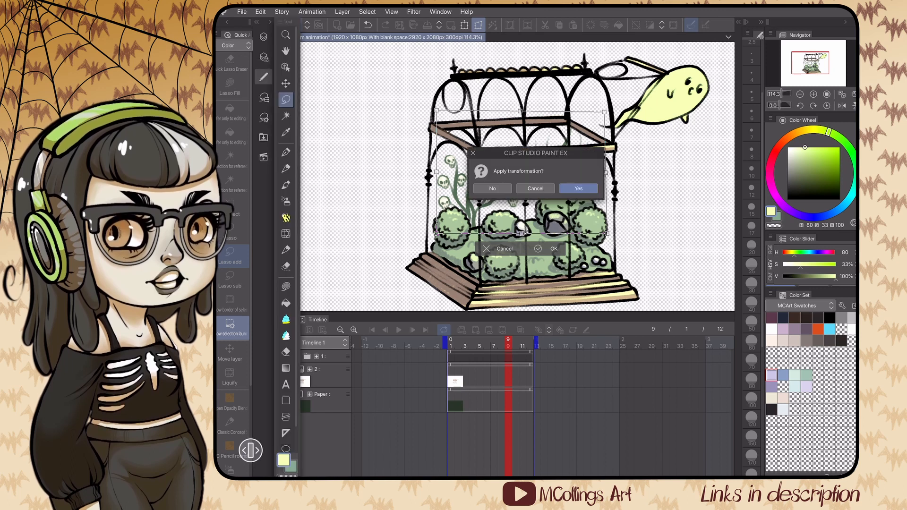
key("Return")
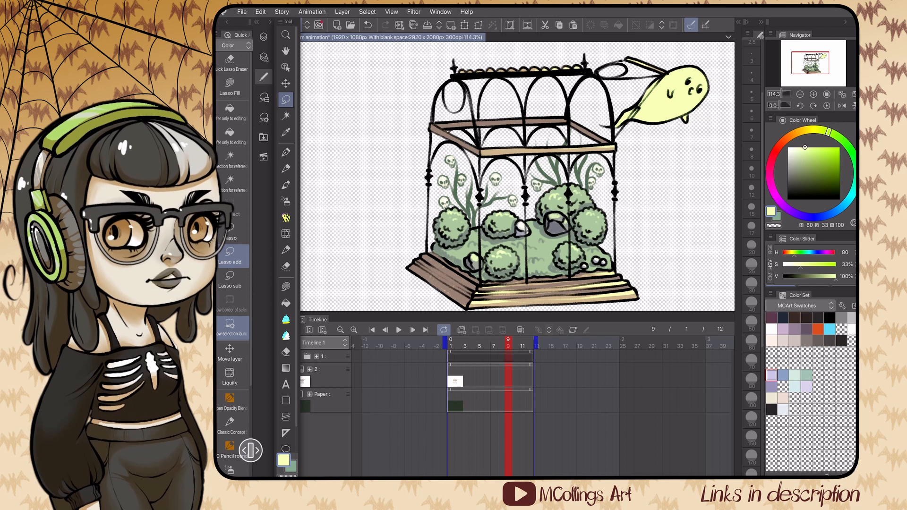
Step: Switch to the Object operation tool and check that the file object's transformation mode is Free Transform
left_click(264, 97)
left_click(264, 77)
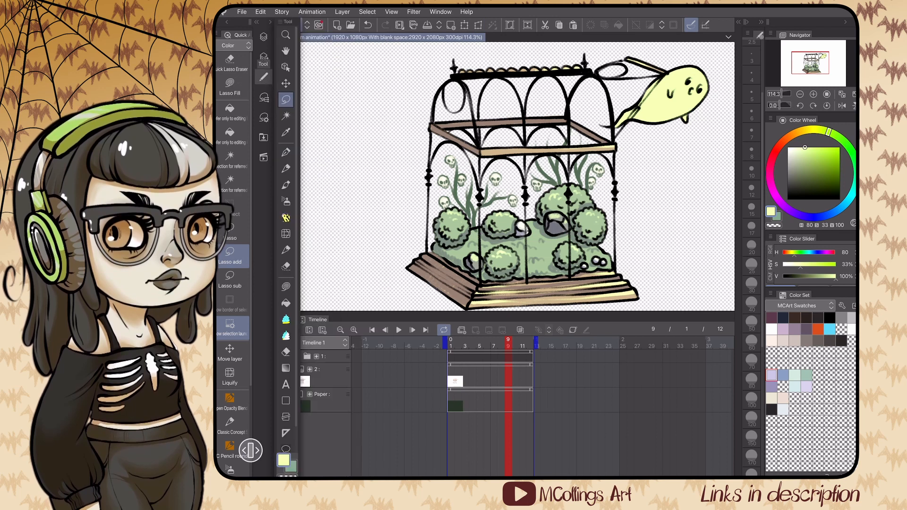
left_click(286, 67)
left_click(264, 98)
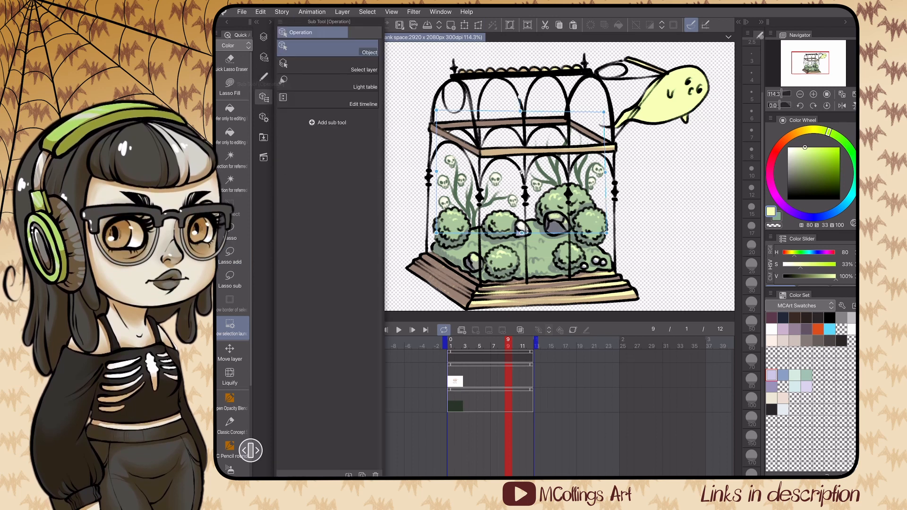
left_click(264, 117)
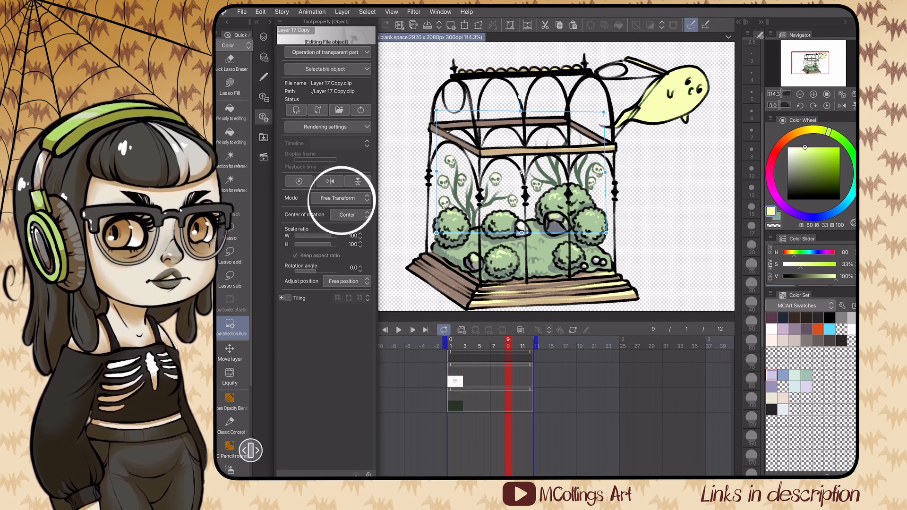
left_click(264, 118)
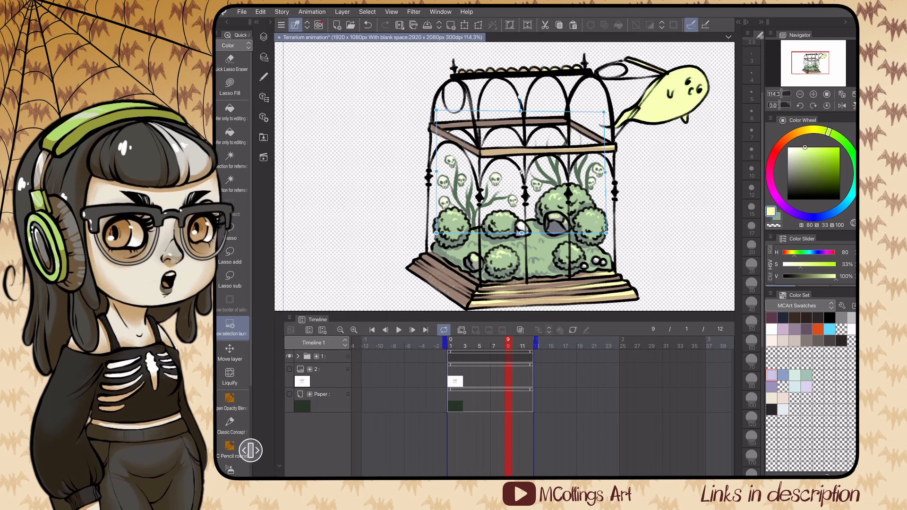
Step: Go to frame 1, expand folder 1 in the timeline and enable keyframes on the Layer 17 Copy file object track
left_click_drag(508, 343, 451, 343)
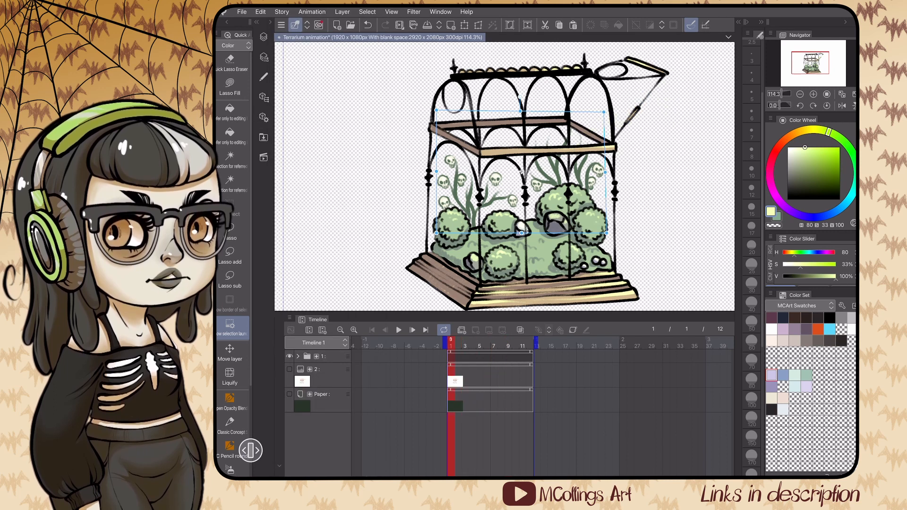
left_click(330, 357)
left_click(297, 357)
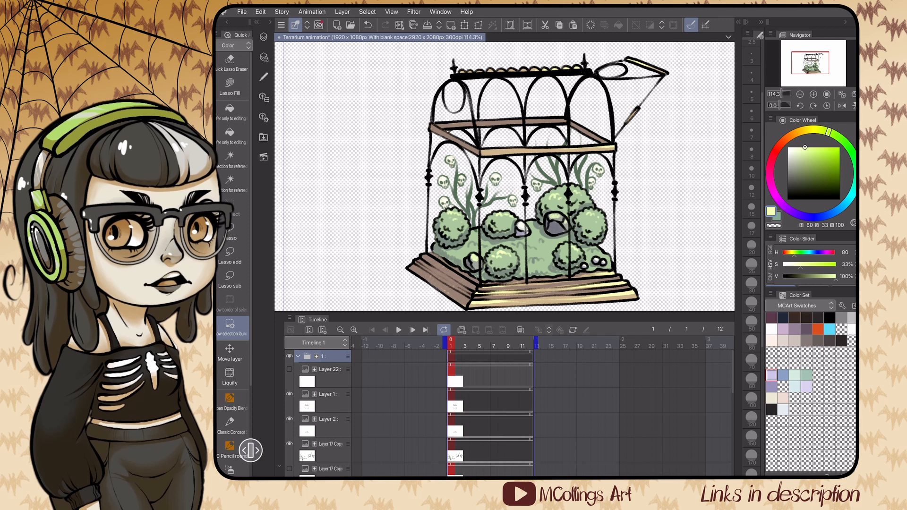
scroll(321, 416, "down", 3)
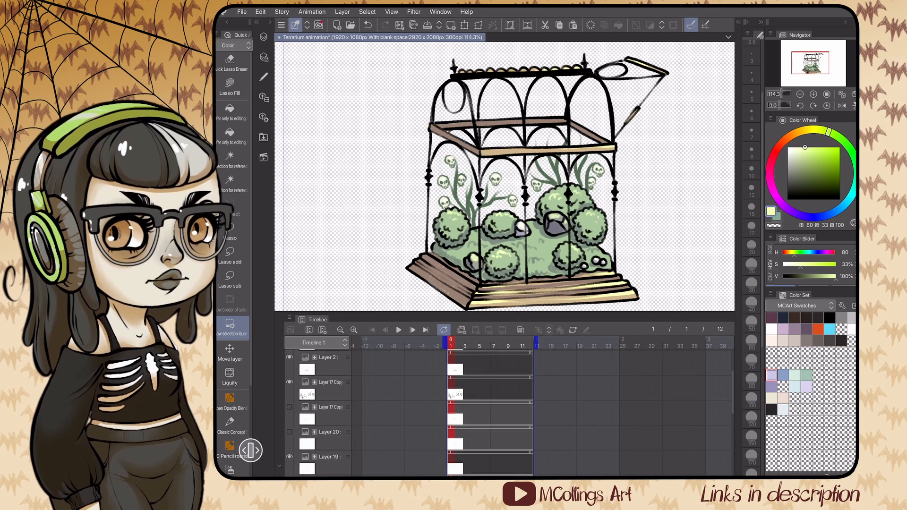
left_click(330, 393)
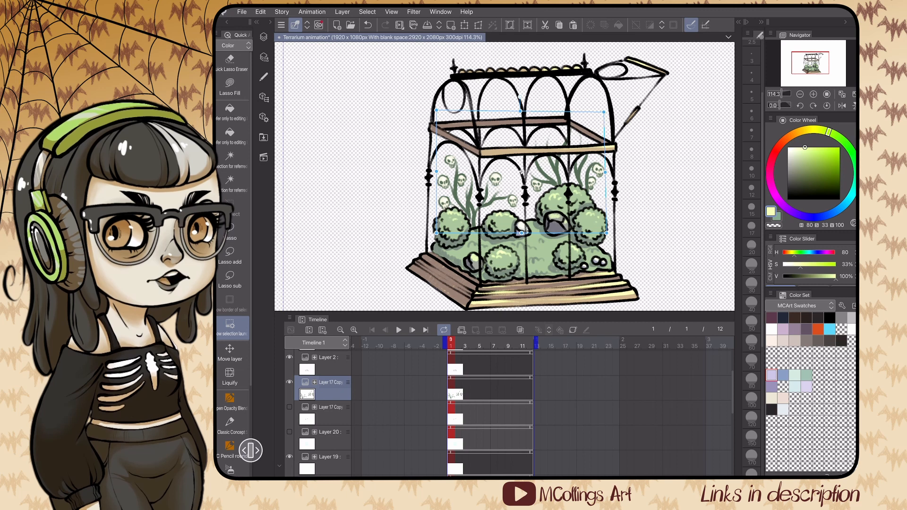
left_click(574, 329)
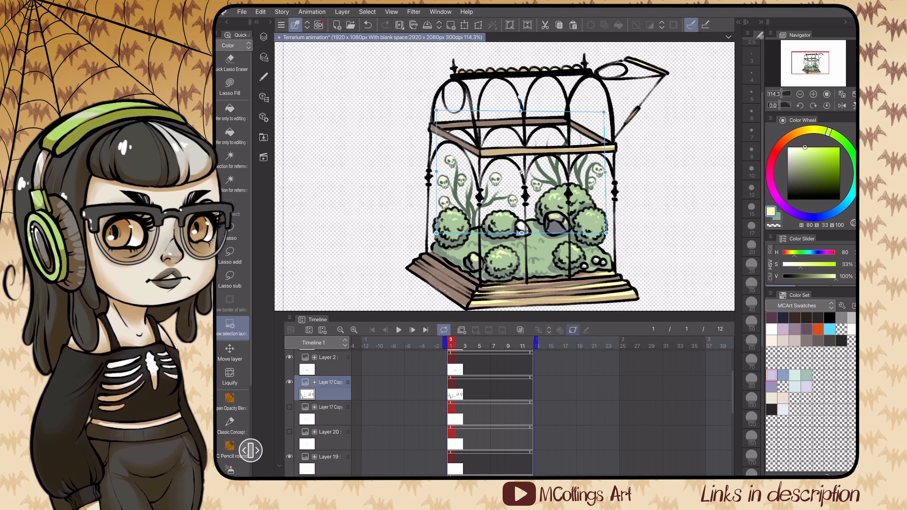
Step: Keyframe a plant sway by shifting the transform box's upper edge left at frame 3, right at frame 9 and slightly back left at frame 11
left_click_drag(451, 343, 466, 342)
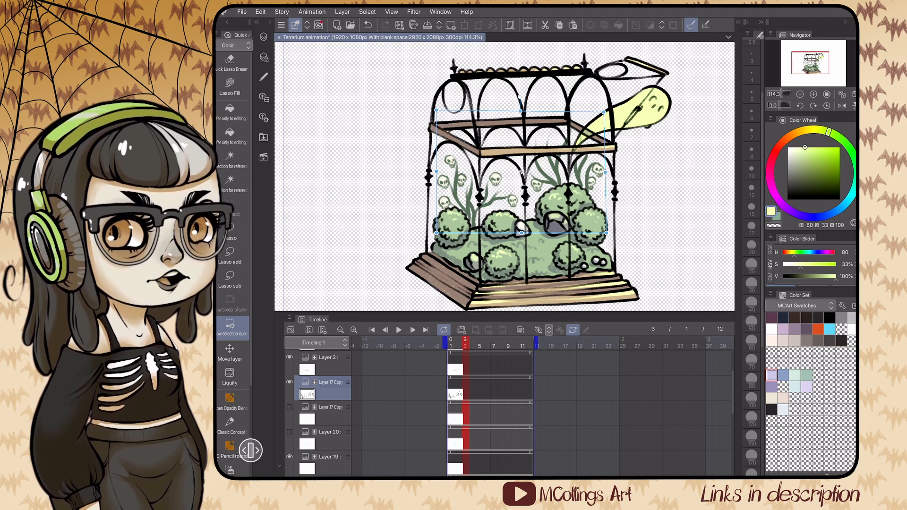
left_click_drag(520, 111, 514, 114)
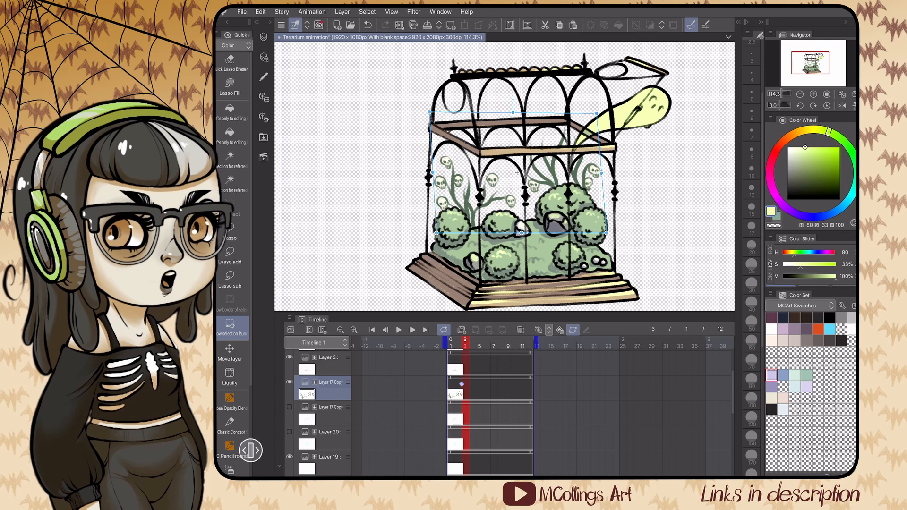
left_click(480, 342)
left_click_drag(479, 343, 508, 343)
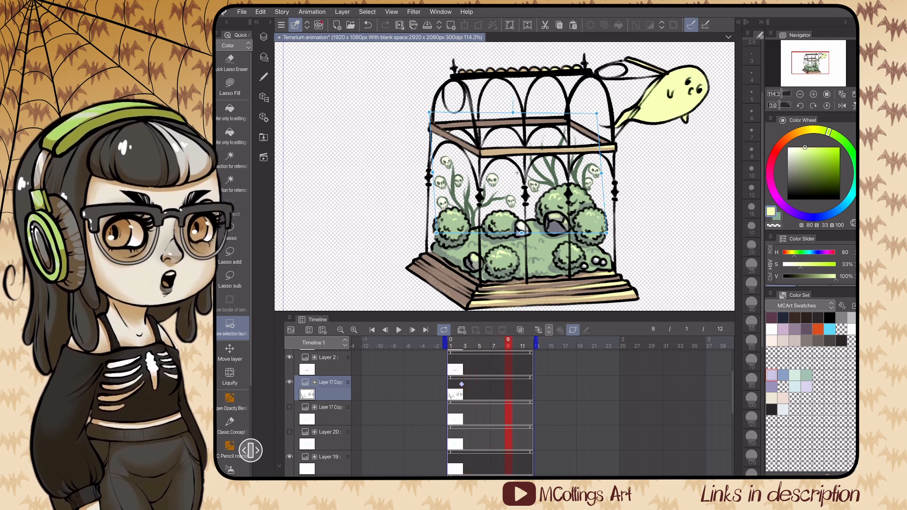
left_click_drag(517, 173, 523, 174)
left_click_drag(508, 342, 522, 343)
left_click_drag(526, 115, 519, 113)
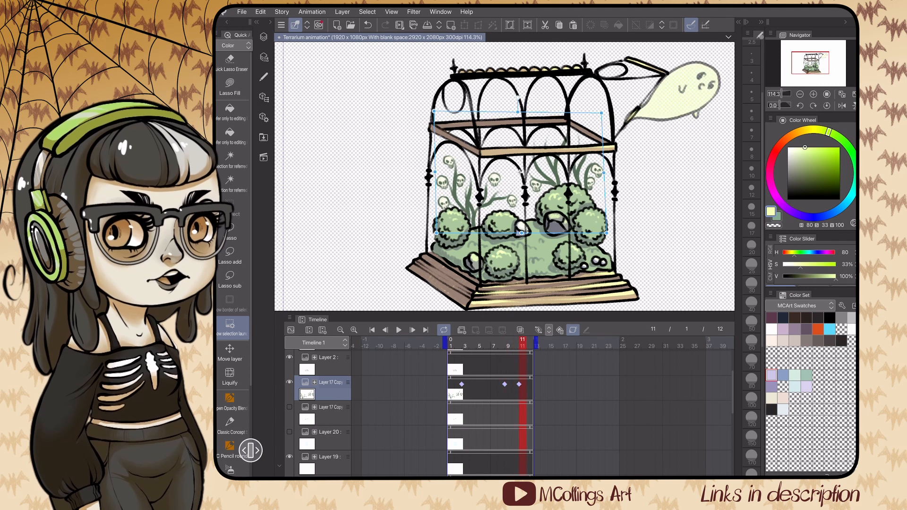
Step: Play the animation from the first frame to check the plants' sway, and return to the start
left_click(372, 330)
left_click(399, 330)
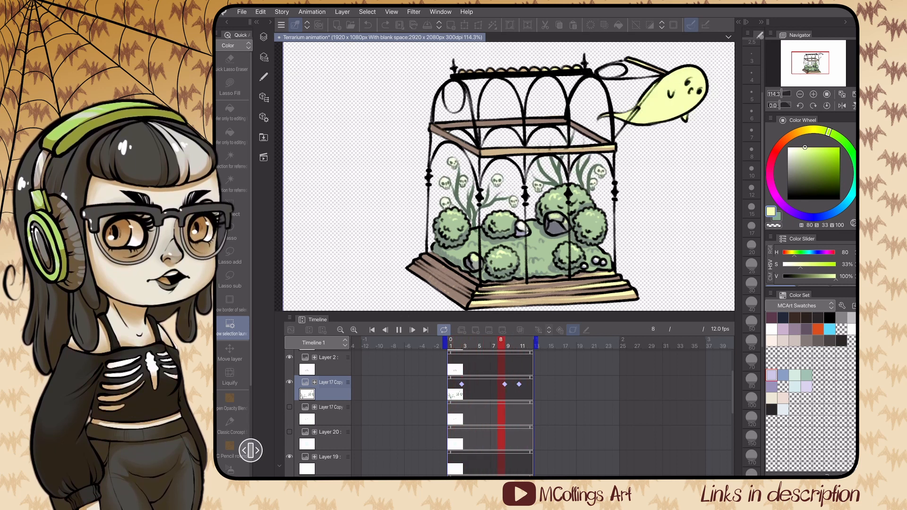
left_click(399, 330)
left_click(372, 330)
Step: Switch to the Lasso tool to clear the transform box and replay the animation with the whole canvas in view
scroll(545, 162, "down", 5)
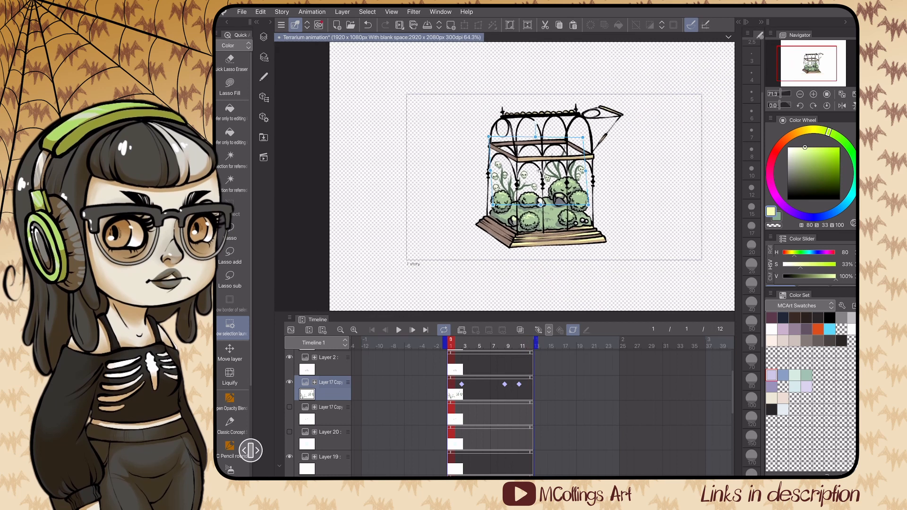
left_click(230, 232)
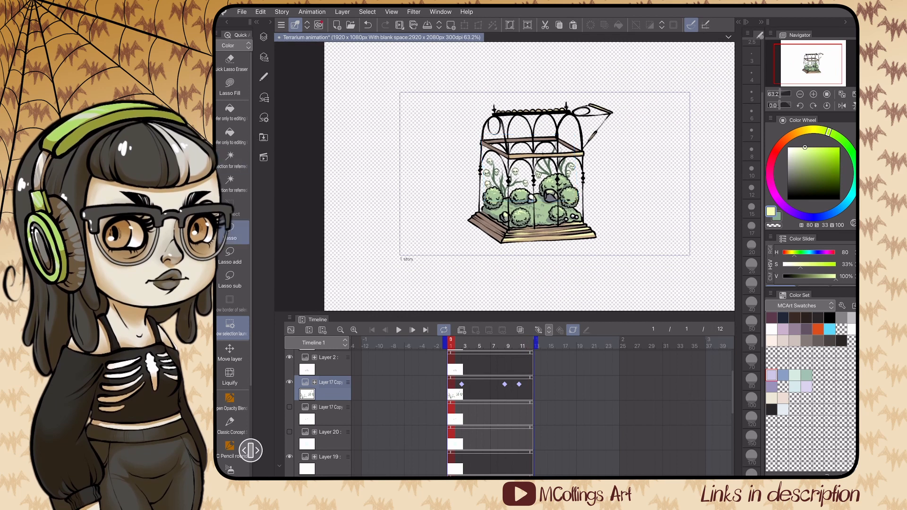
left_click(399, 330)
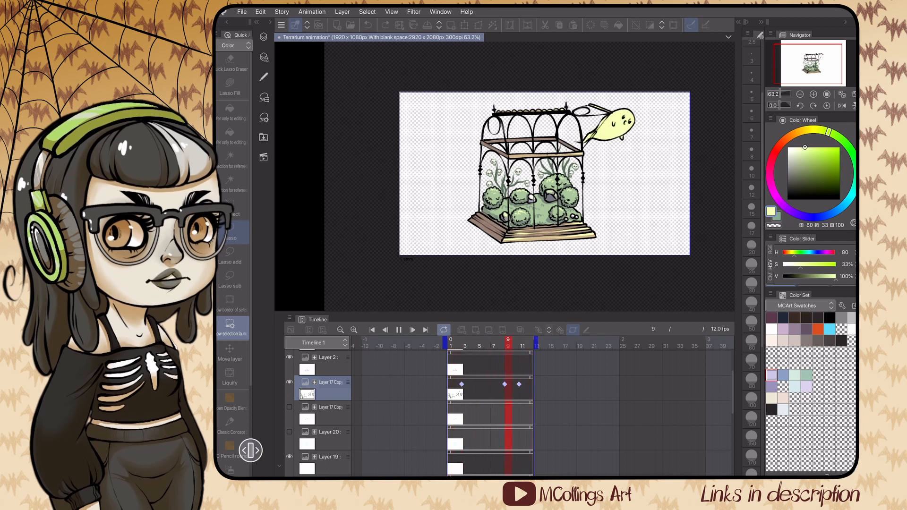
left_click(399, 330)
left_click(372, 330)
Step: Show the dark green Paper, Layers 20 and 21 and the Layer 22 highlights, and play the animation with them
left_click(264, 37)
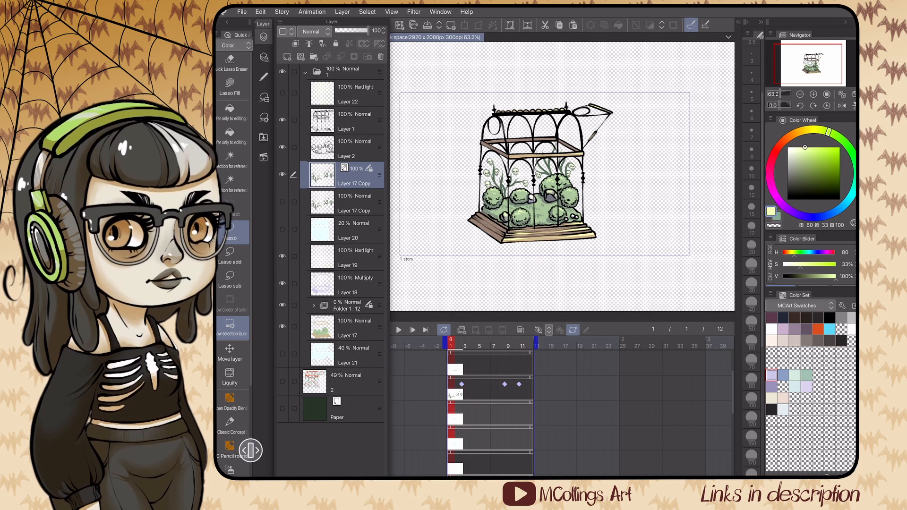
left_click(283, 408)
left_click(282, 229)
left_click(282, 354)
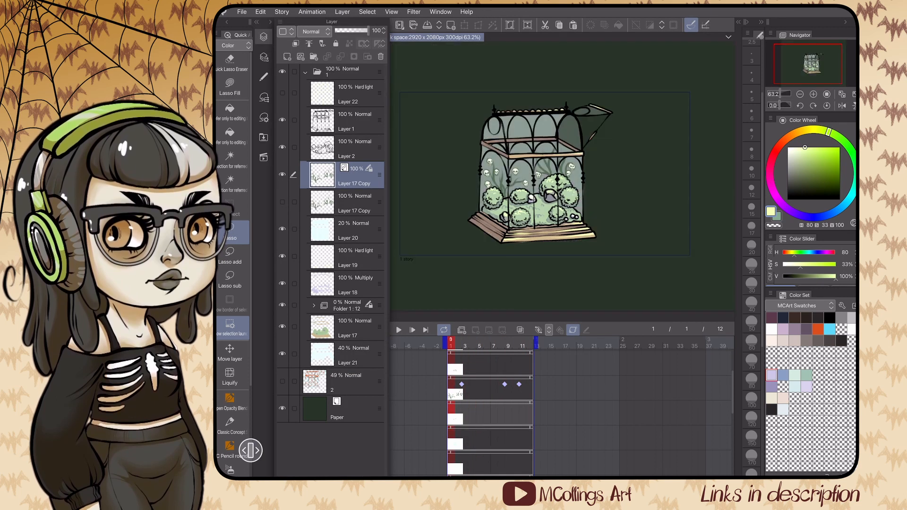
left_click(282, 93)
left_click(264, 37)
left_click(399, 330)
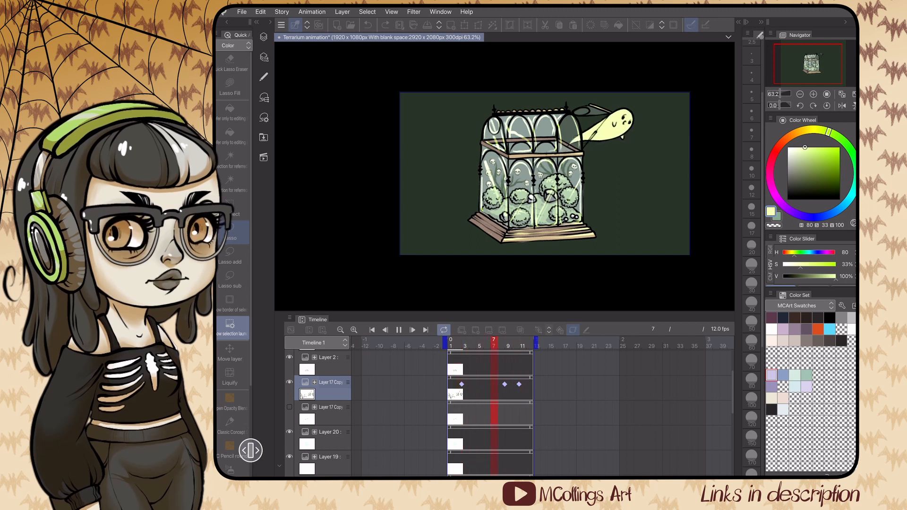
left_click(398, 330)
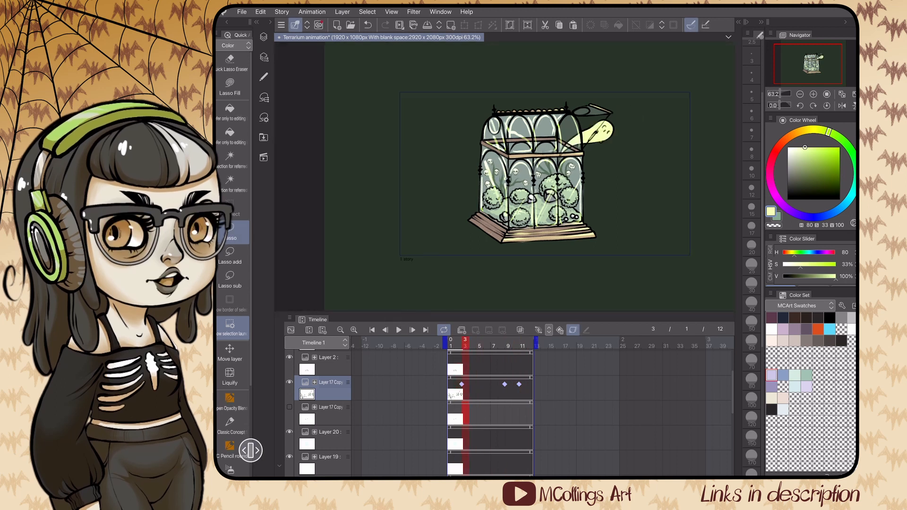
Step: Collapse folder 1 and create a new animation folder above it
left_click(264, 37)
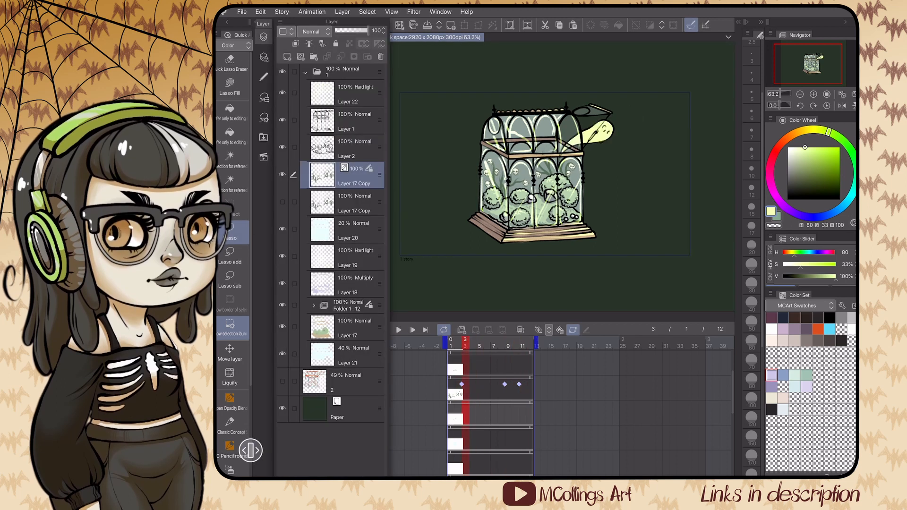
left_click(306, 72)
left_click(263, 37)
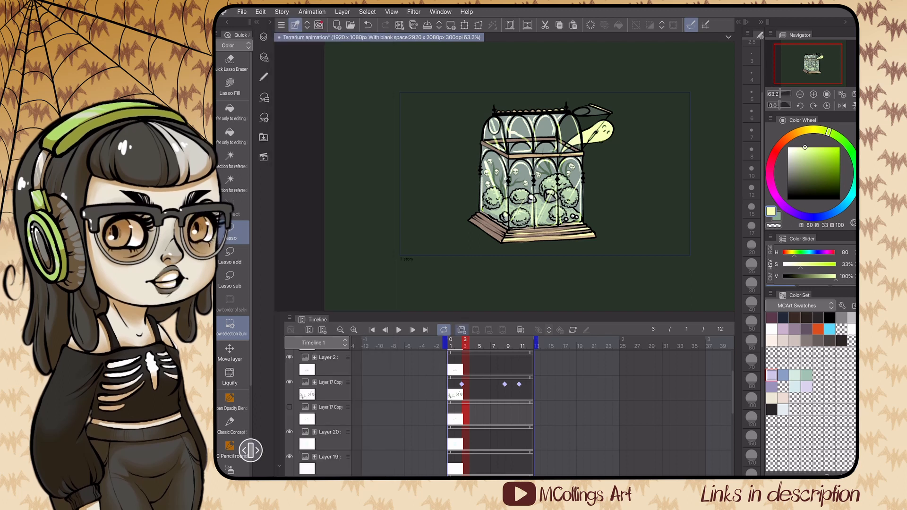
left_click(462, 330)
left_click(264, 37)
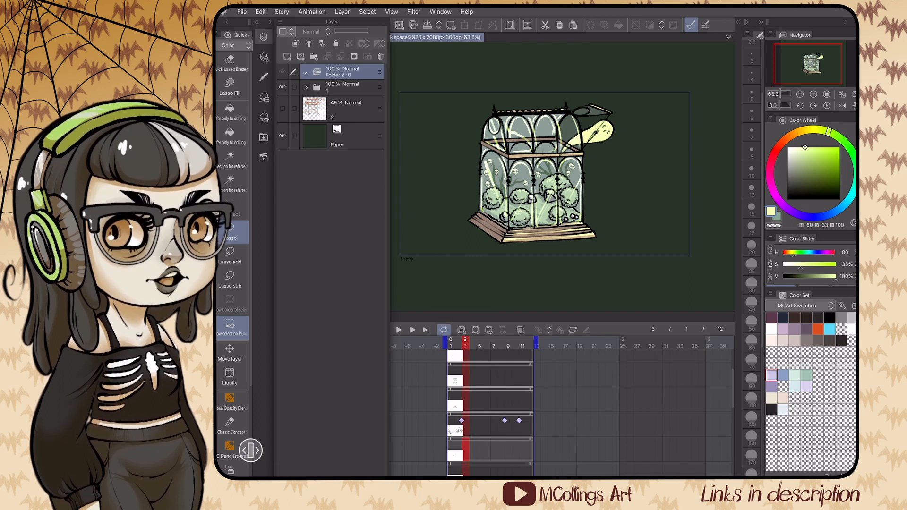
Step: Add a cel on frame 1 of the new animation folder and choose the Classic Concept brush from the Sketchbook set
left_click(451, 346)
scroll(495, 413, "up", 3)
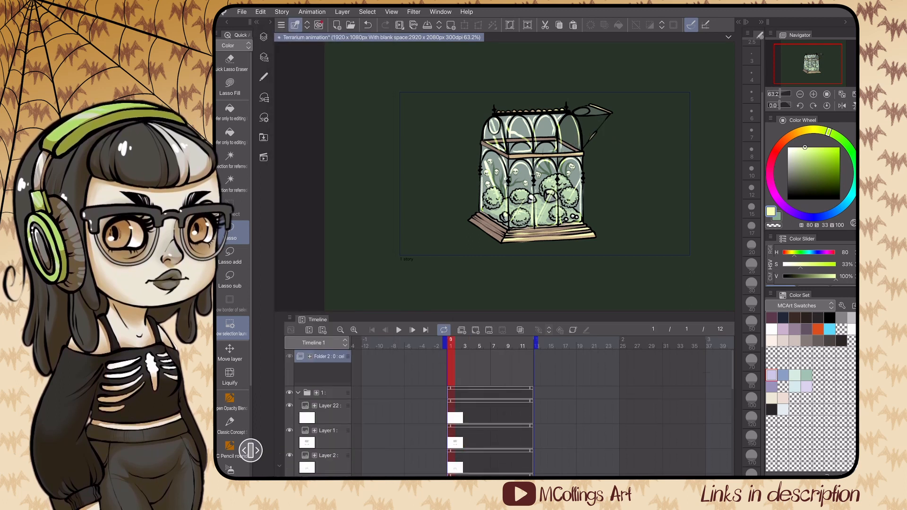
left_click(476, 330)
left_click(264, 37)
left_click(264, 37)
left_click_drag(451, 346, 503, 346)
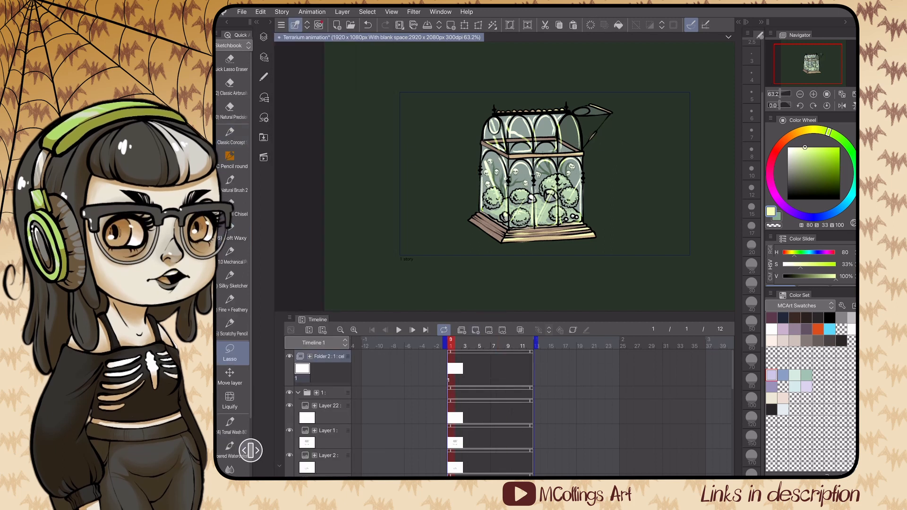
left_click(230, 136)
Step: Draw small pale yellow-green star and circle sparkles on both sides of the terrarium on frame 1
scroll(543, 174, "up", 3)
left_click(479, 346)
left_click(451, 346)
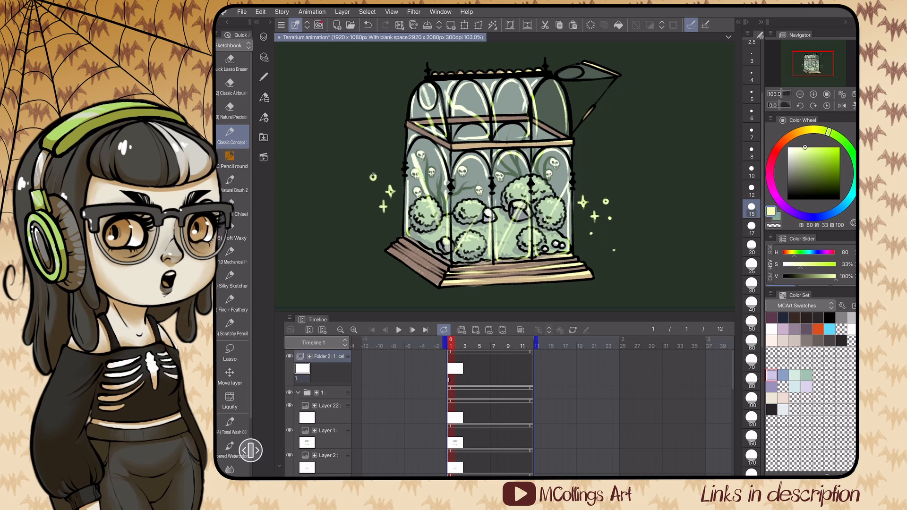
left_click(371, 225)
Step: Add a second cel on frame 2, turn on onion skin, and draw changed sparkles to the right of the terrarium
left_click(458, 346)
left_click(475, 330)
left_click(520, 330)
left_click(582, 203)
key("ctrl+z")
mouse_move(583, 200)
left_mouse_down()
mouse_move(594, 221)
mouse_move(611, 217)
left_mouse_up()
left_click_drag(614, 249, 615, 249)
left_click_drag(591, 230, 591, 231)
Step: Draw the frame 2 stars and circles to the left of the terrarium and finish the sparkles on its right
left_click_drag(391, 163, 391, 163)
left_click_drag(369, 125, 370, 126)
left_click_drag(370, 223, 375, 231)
left_click_drag(384, 200, 383, 212)
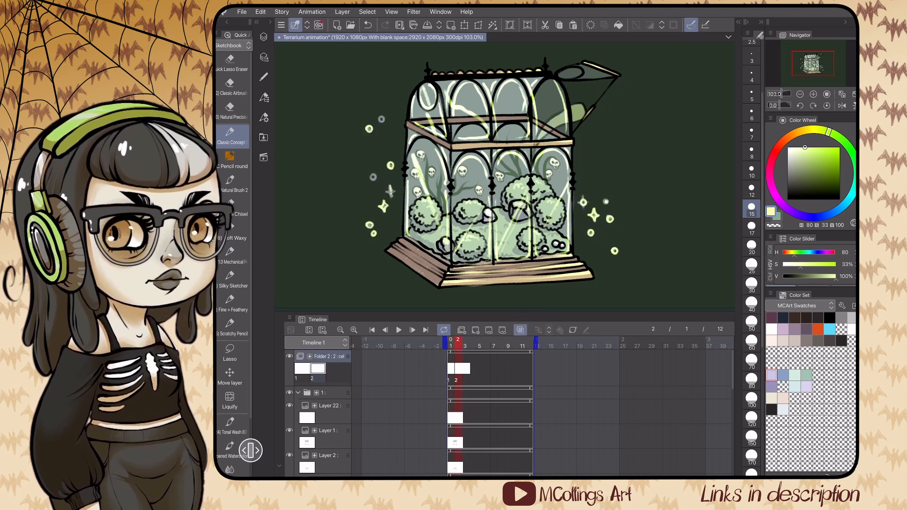
left_click_drag(372, 171, 372, 184)
left_click_drag(383, 113, 382, 126)
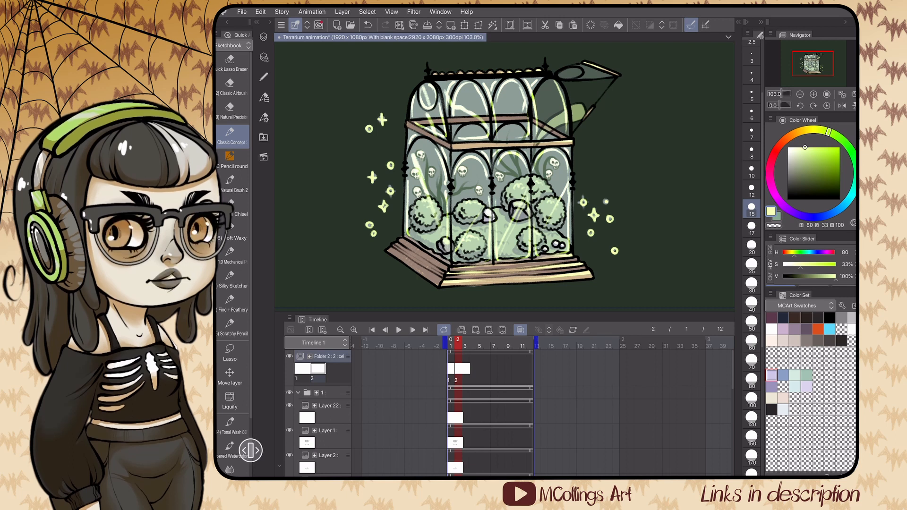
left_click_drag(606, 195, 610, 226)
Step: Add a third cel on frame 3 and redraw the sparkles right of the terrarium as new stars, circles and dots
left_click(476, 330)
left_click_drag(615, 245, 614, 257)
left_click(623, 231)
left_click(591, 233)
left_click(584, 202)
Step: Draw the third cel's stars, circle and dots along the terrarium's left side
left_click_drag(492, 171, 520, 174)
left_click_drag(397, 128, 397, 141)
left_click_drag(409, 117, 408, 131)
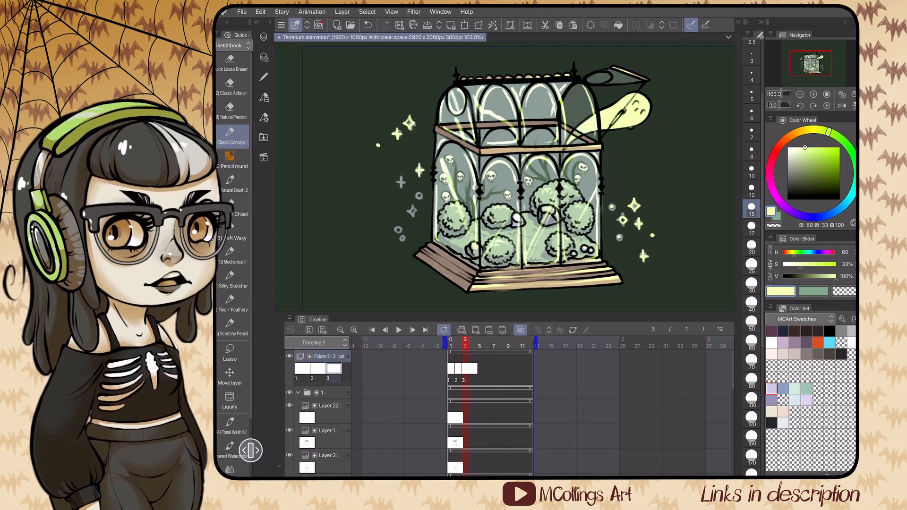
left_click_drag(400, 174, 399, 188)
left_click_drag(419, 189, 419, 202)
left_click_drag(413, 208, 413, 216)
Step: Add a fourth cel on frame 4 and draw its stars, circles and dots right of the terrarium
left_click(475, 330)
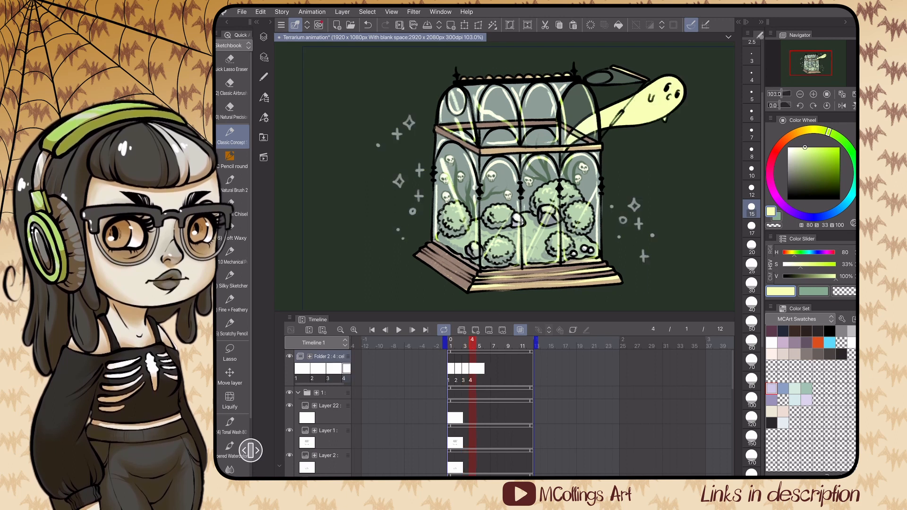
left_click_drag(624, 213, 624, 227)
left_click_drag(638, 217, 643, 264)
left_click(653, 236)
left_click(619, 236)
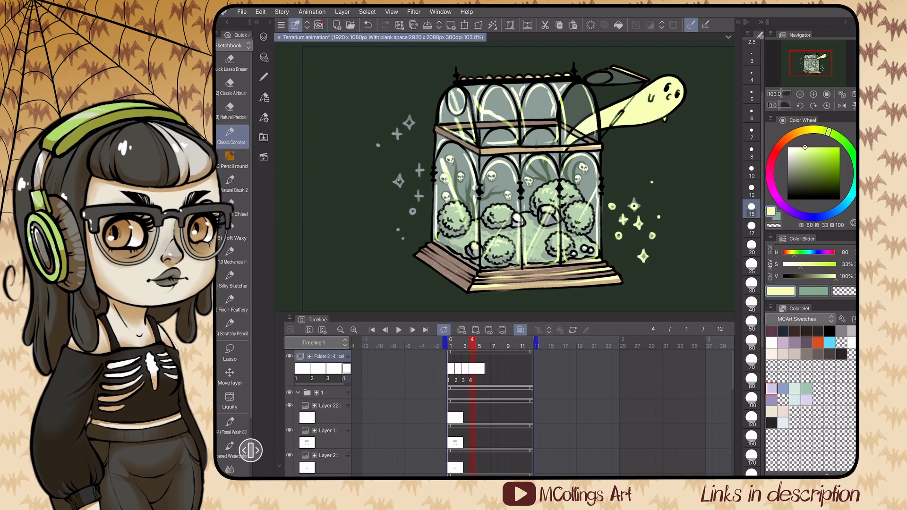
Step: Draw the fourth cel's stars, circles and dots along the terrarium's left side
left_click_drag(399, 174, 399, 188)
left_click_drag(413, 205, 413, 217)
left_click_drag(419, 189, 418, 202)
left_click_drag(420, 163, 420, 177)
mouse_move(397, 125)
left_mouse_down()
mouse_move(397, 139)
mouse_move(410, 127)
left_mouse_up()
left_click(403, 239)
Step: Repeat sparkle cels 1 to 4 in order across the remaining frames up to frame 12
left_click(425, 330)
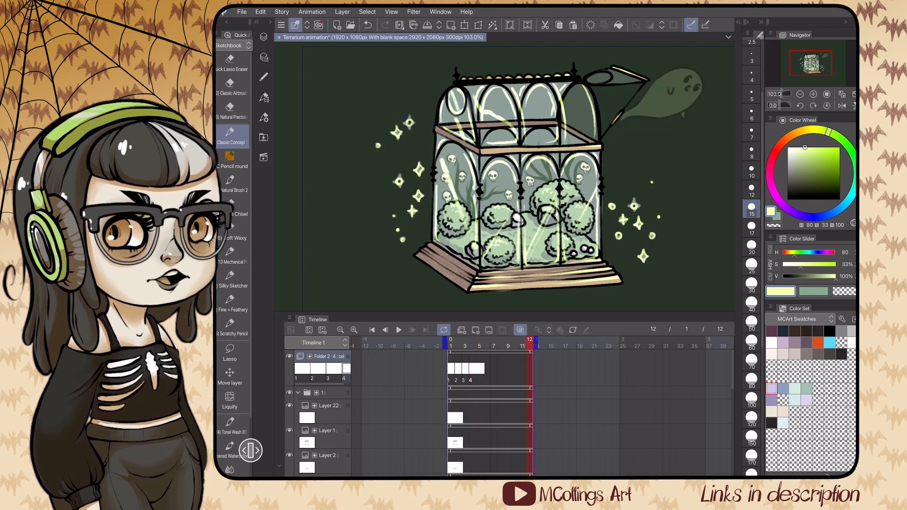
left_click(479, 346)
left_click(476, 330)
left_click(490, 330)
left_click(454, 201)
left_click(586, 201)
left_click(454, 211)
left_click(586, 202)
left_click(454, 229)
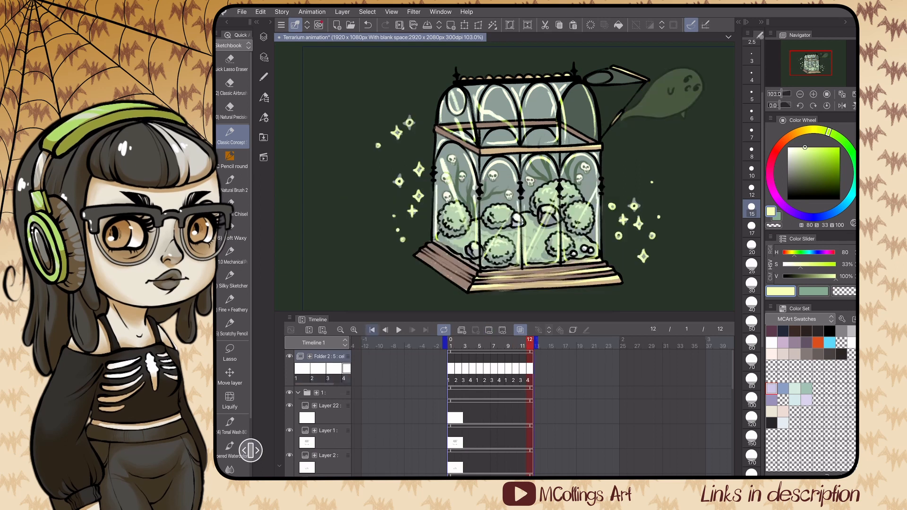
Step: Play the looping animation with the whole canvas in view to check the sparkles' timing
left_click(399, 330)
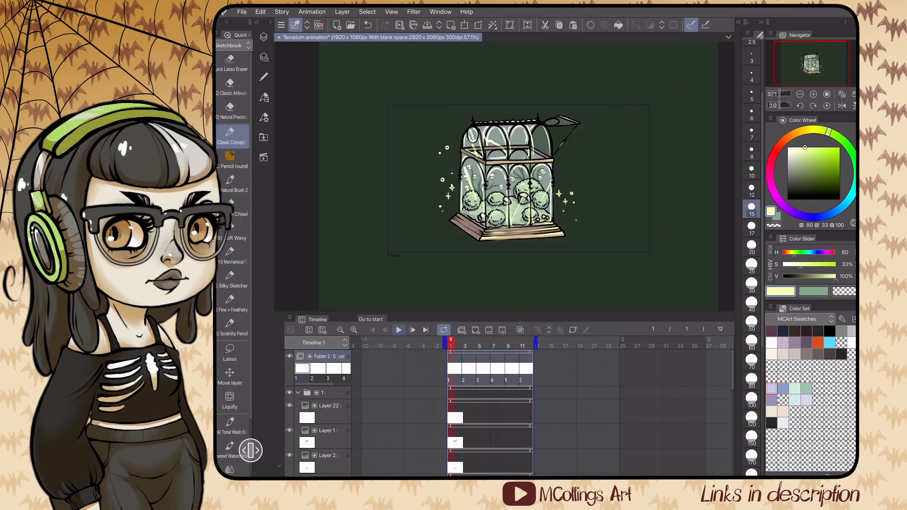
left_click(398, 330)
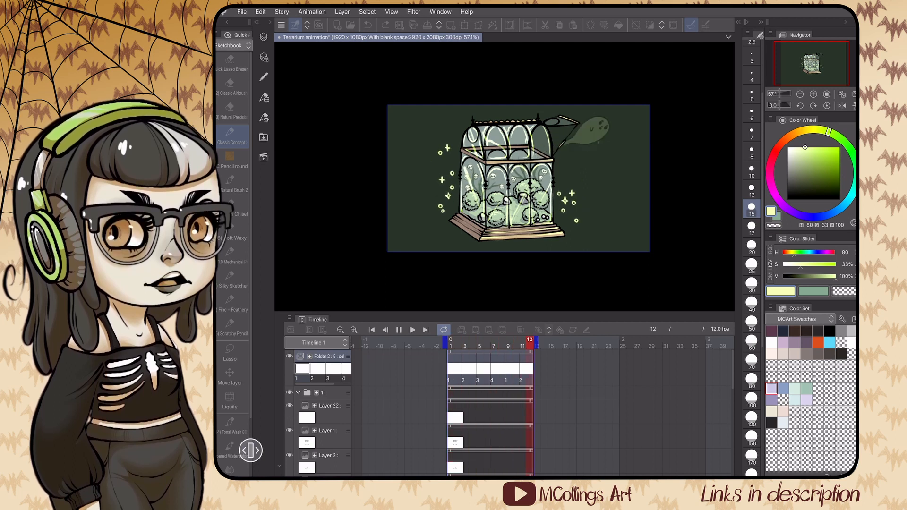
left_click(399, 329)
left_click(398, 329)
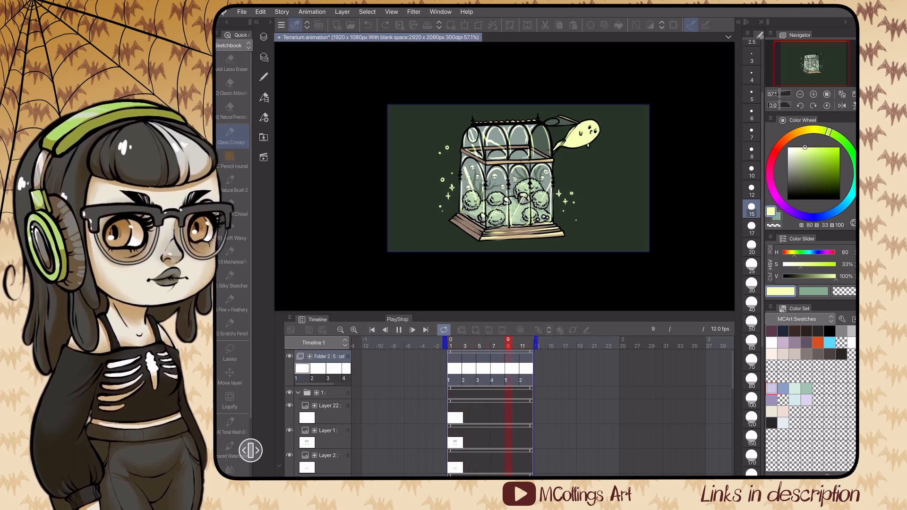